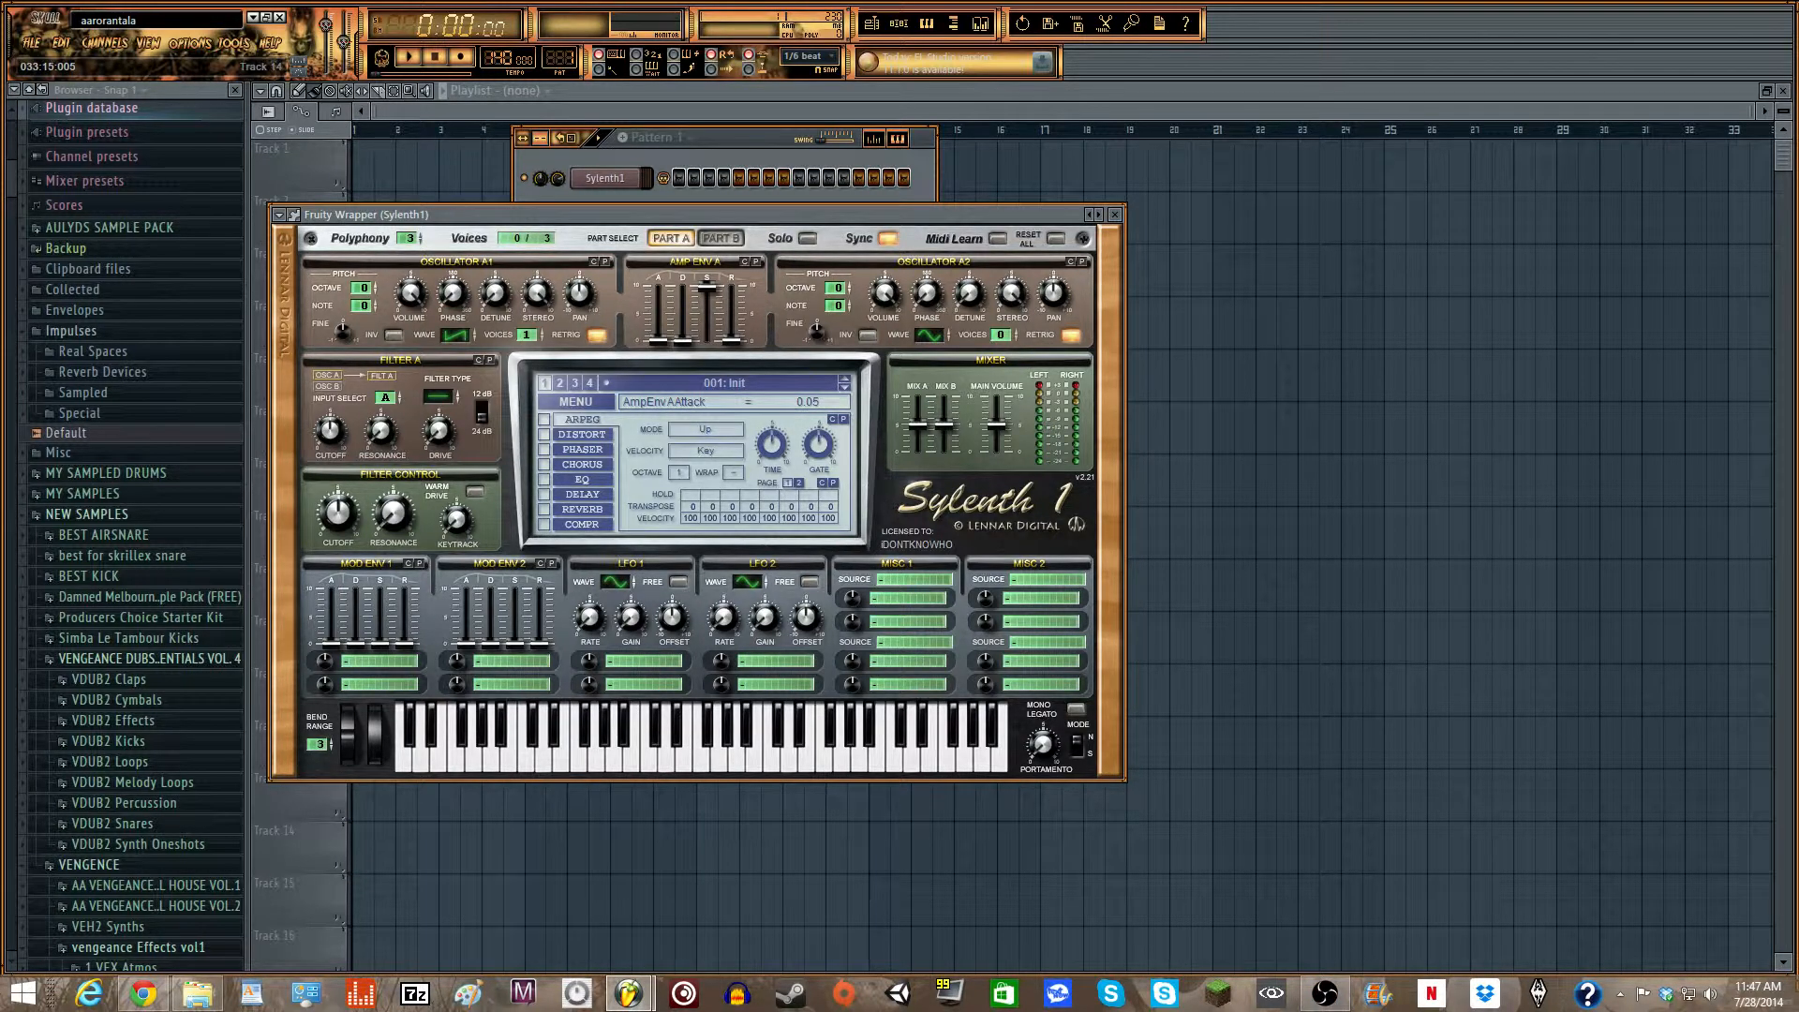
# - Reset the Sylenth1 patch with Init Preset and reposition the plugin window over the playlist
pyautogui.moveTo(568, 213); pyautogui.dragTo(715, 246)
pyautogui.click(722, 436)
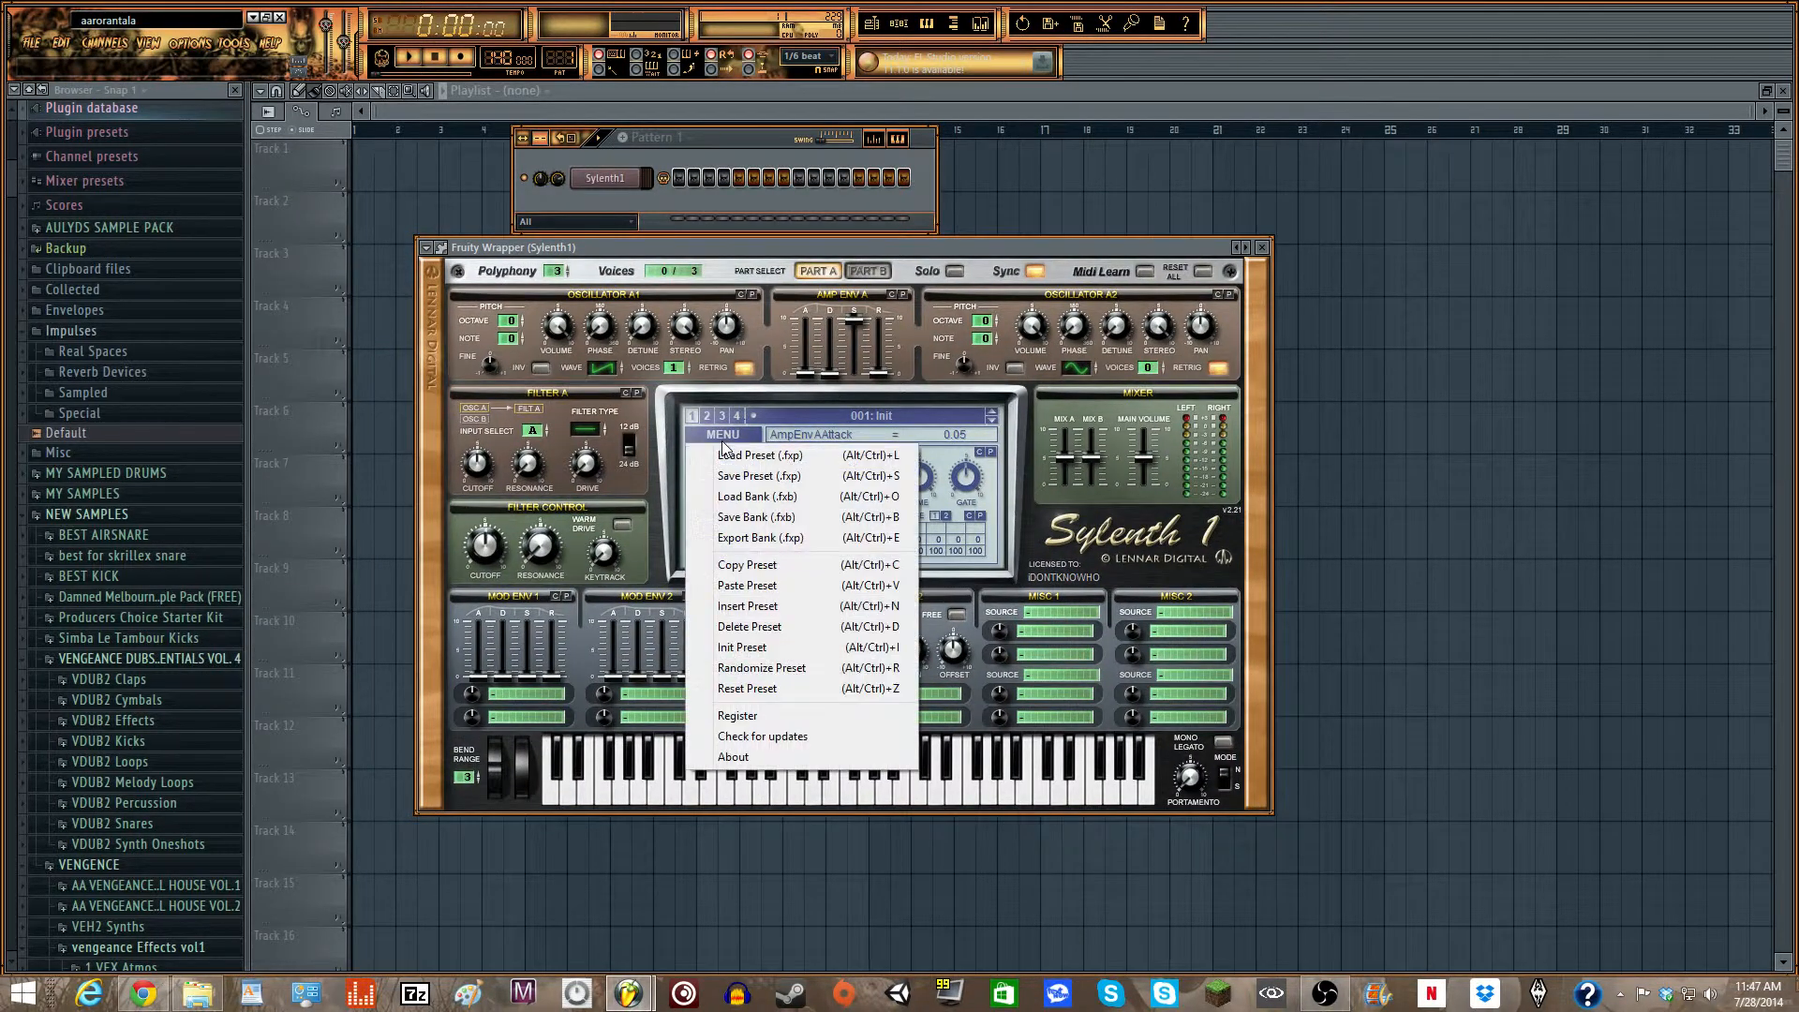
pyautogui.click(774, 650)
pyautogui.moveTo(722, 246); pyautogui.dragTo(795, 222)
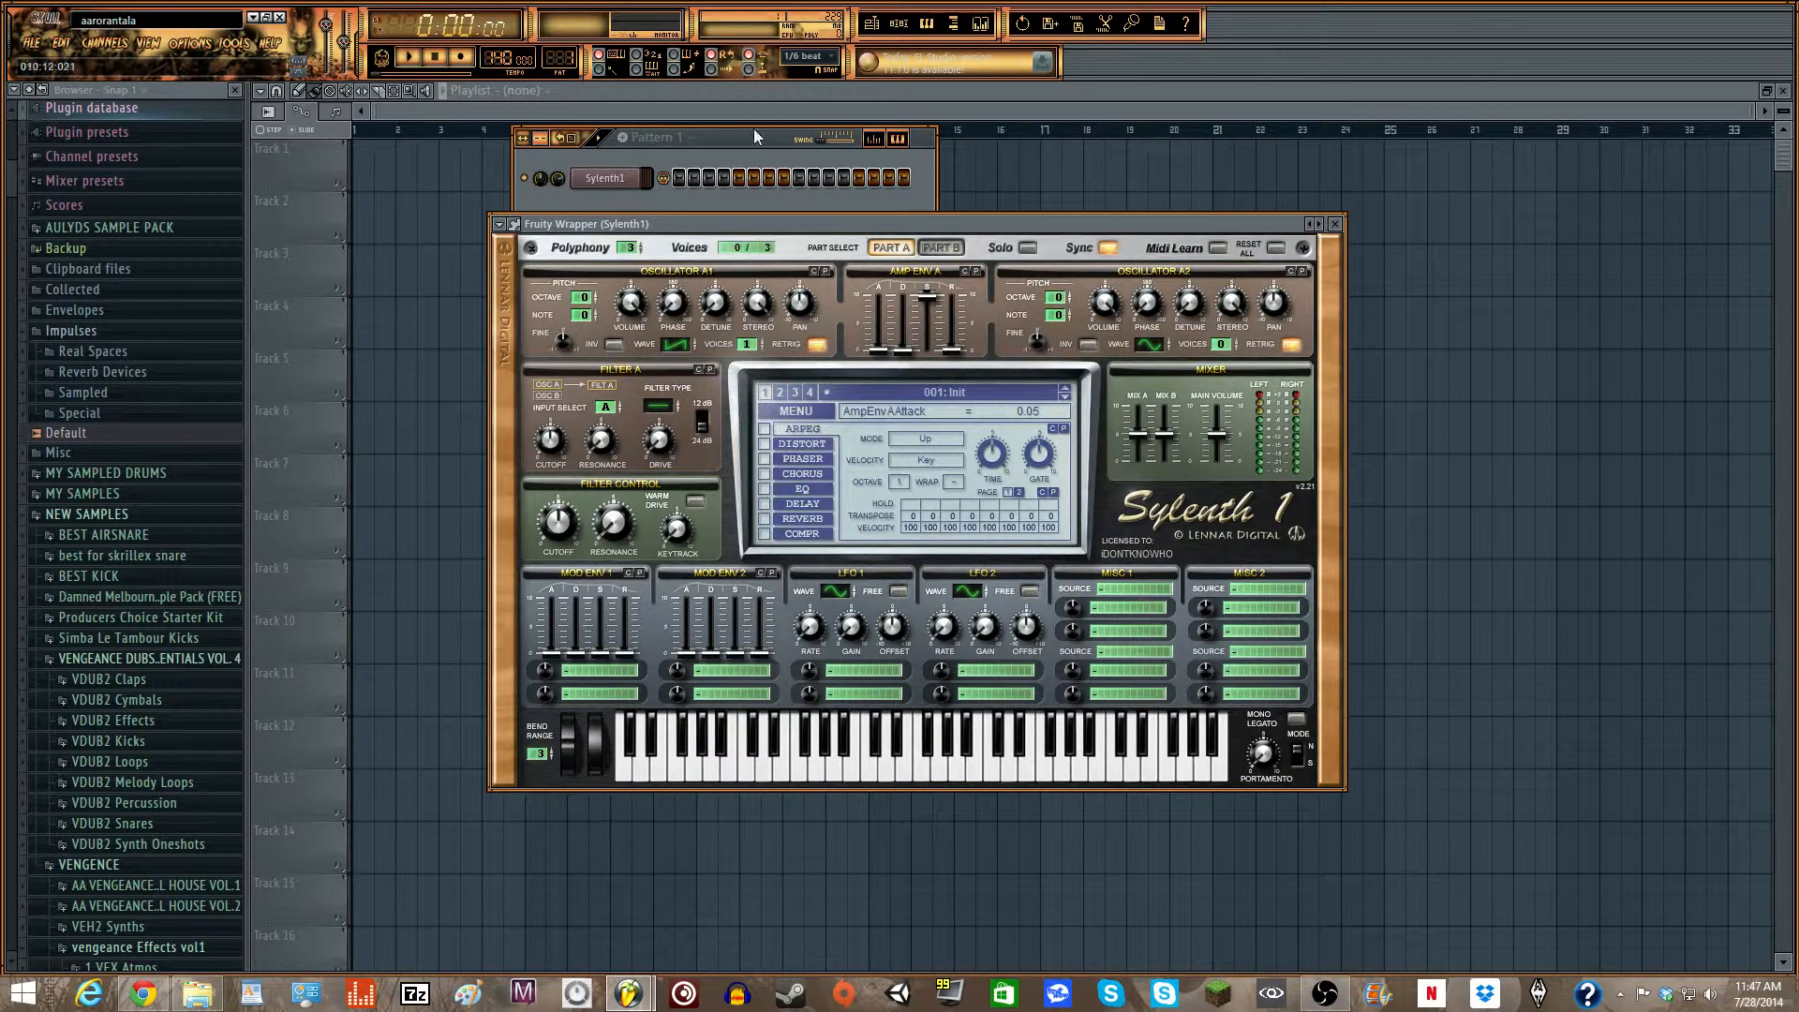
# - Set the voices to 8 on both oscillators of Part A and both oscillators of Part B
pyautogui.click(942, 247)
pyautogui.click(894, 247)
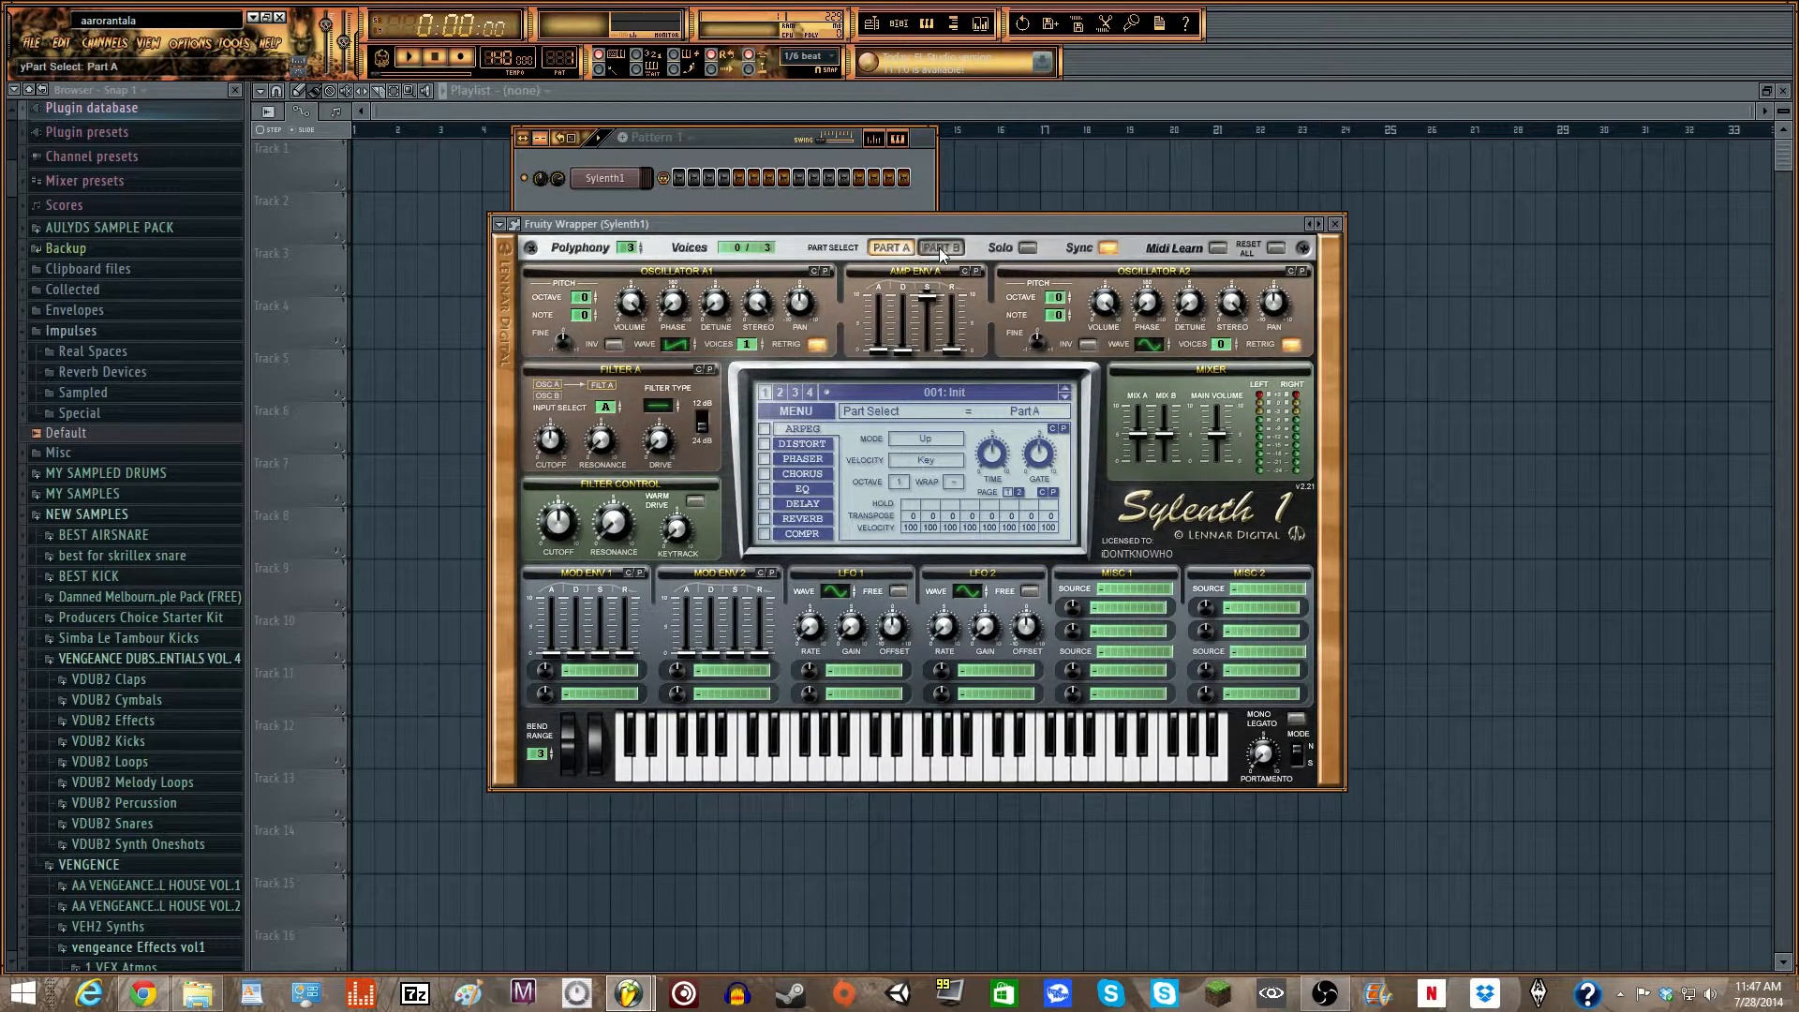
pyautogui.moveTo(750, 344); pyautogui.dragTo(994, 157)
pyautogui.click(941, 248)
pyautogui.moveTo(773, 274); pyautogui.dragTo(924, 274)
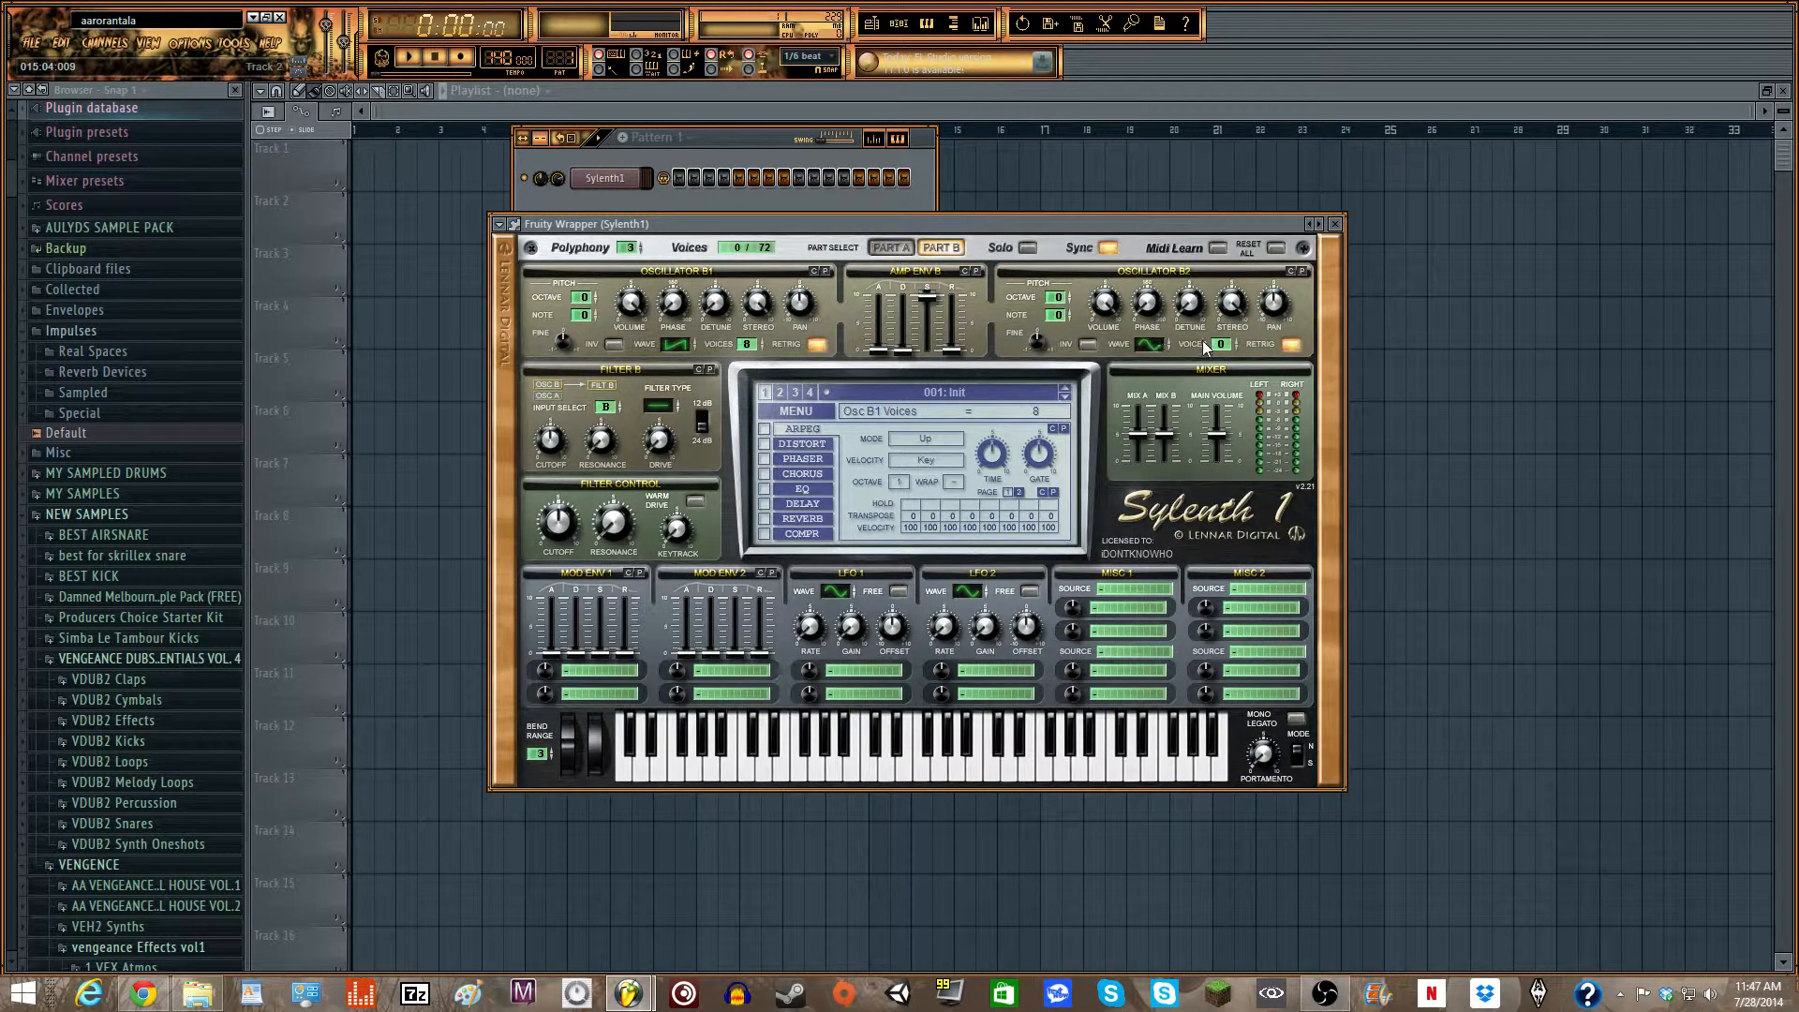
pyautogui.moveTo(1204, 346); pyautogui.dragTo(1209, 309)
pyautogui.click(890, 247)
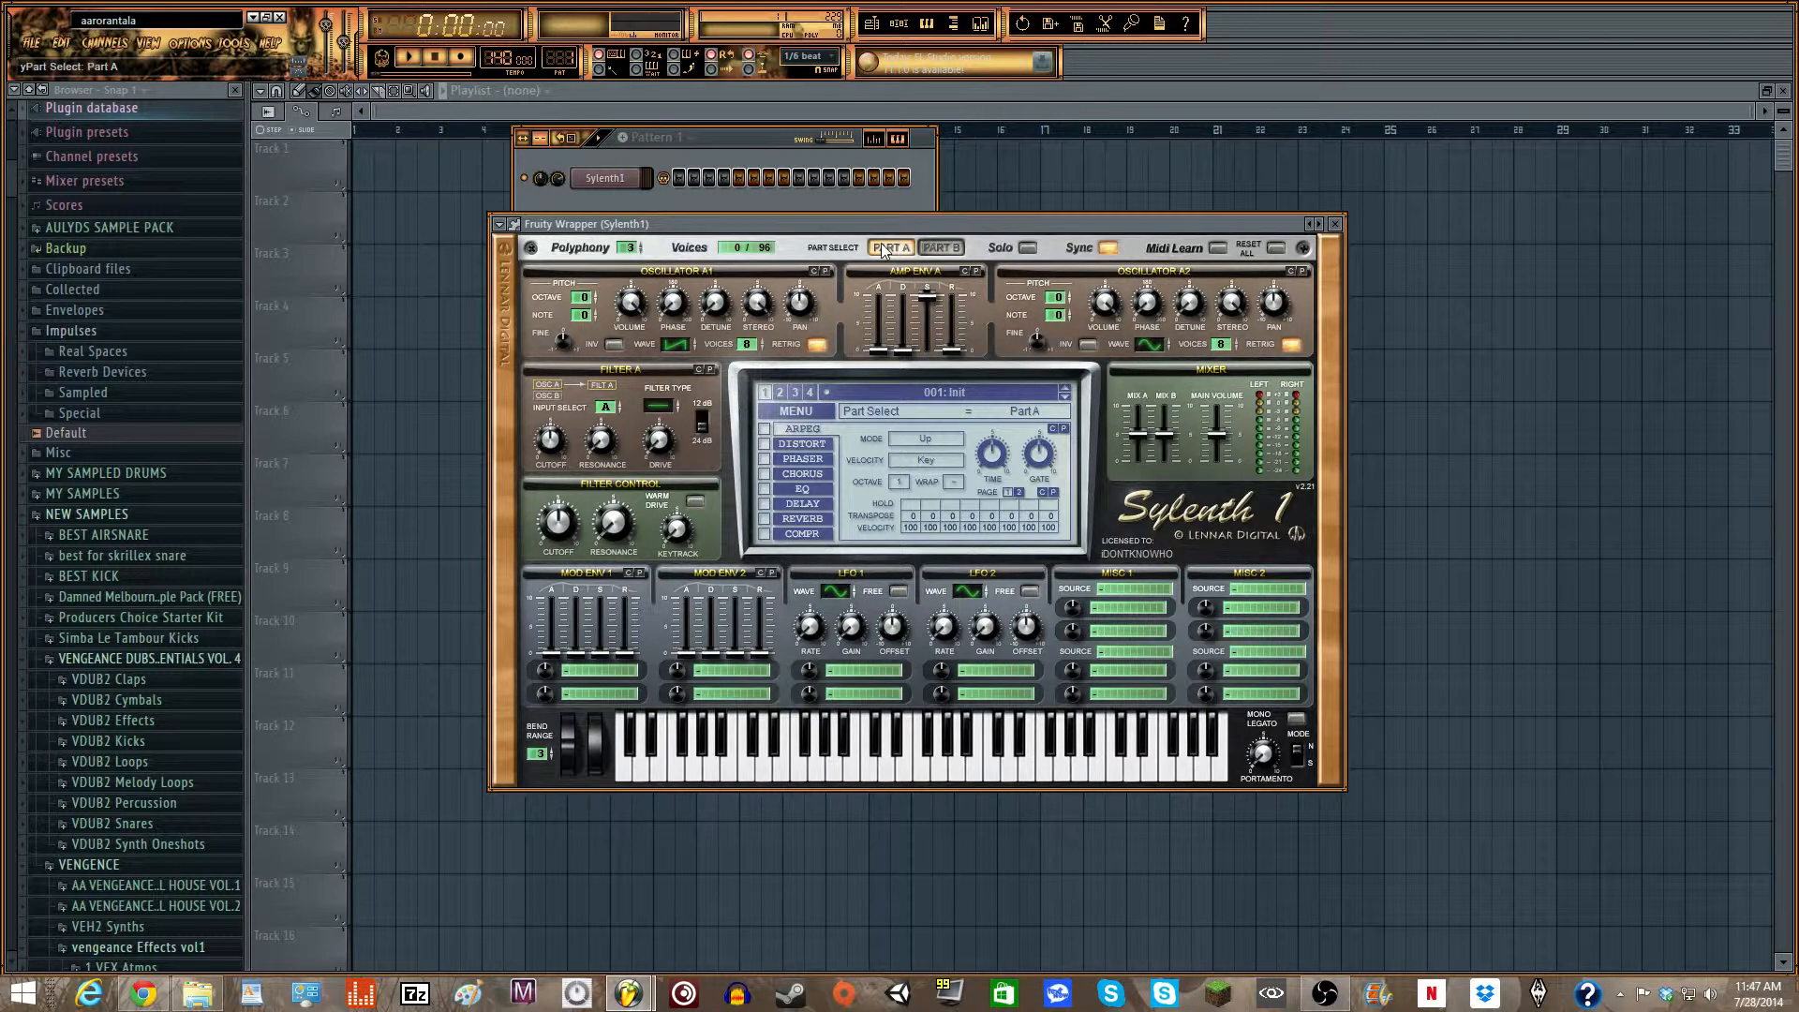
# - Set oscillators A1 and A2 to octave +1, keeping A1 on a saw wave and giving A2 a square wave
pyautogui.click(671, 345)
pyautogui.click(672, 345)
pyautogui.click(671, 345)
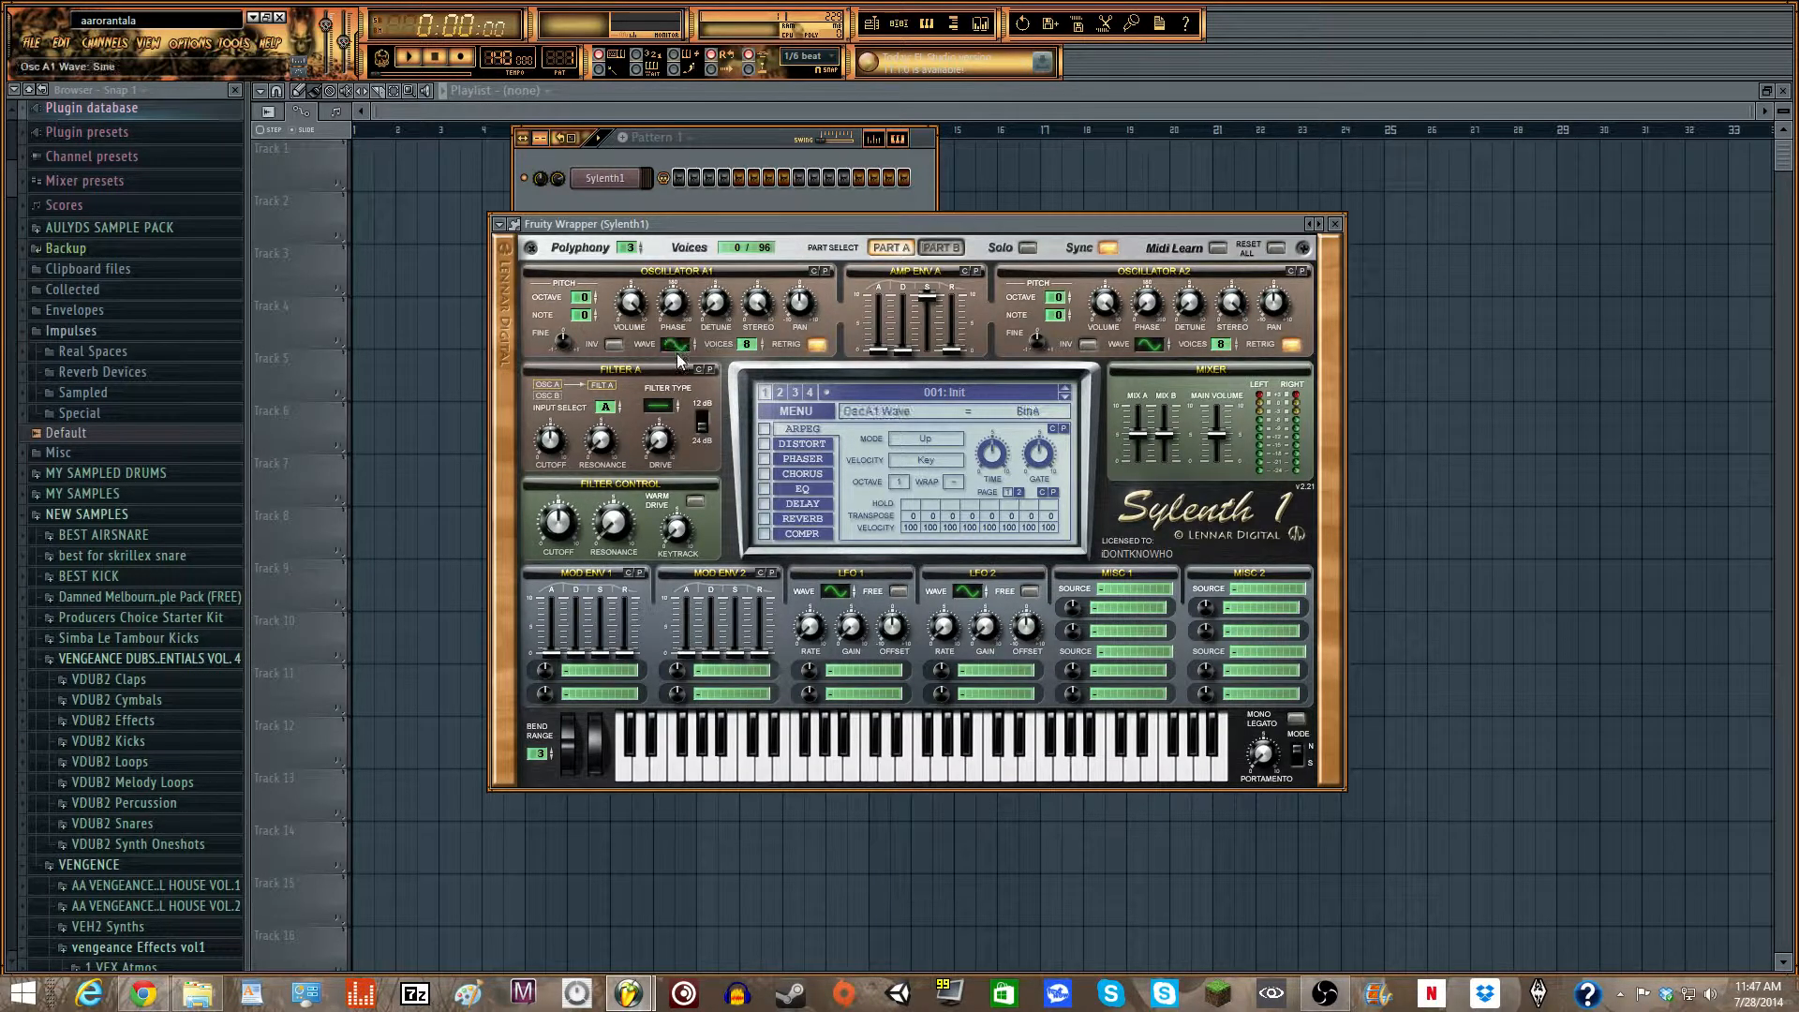
pyautogui.click(595, 294)
pyautogui.moveTo(1141, 351); pyautogui.dragTo(1160, 322)
pyautogui.moveTo(1058, 298); pyautogui.dragTo(1059, 287)
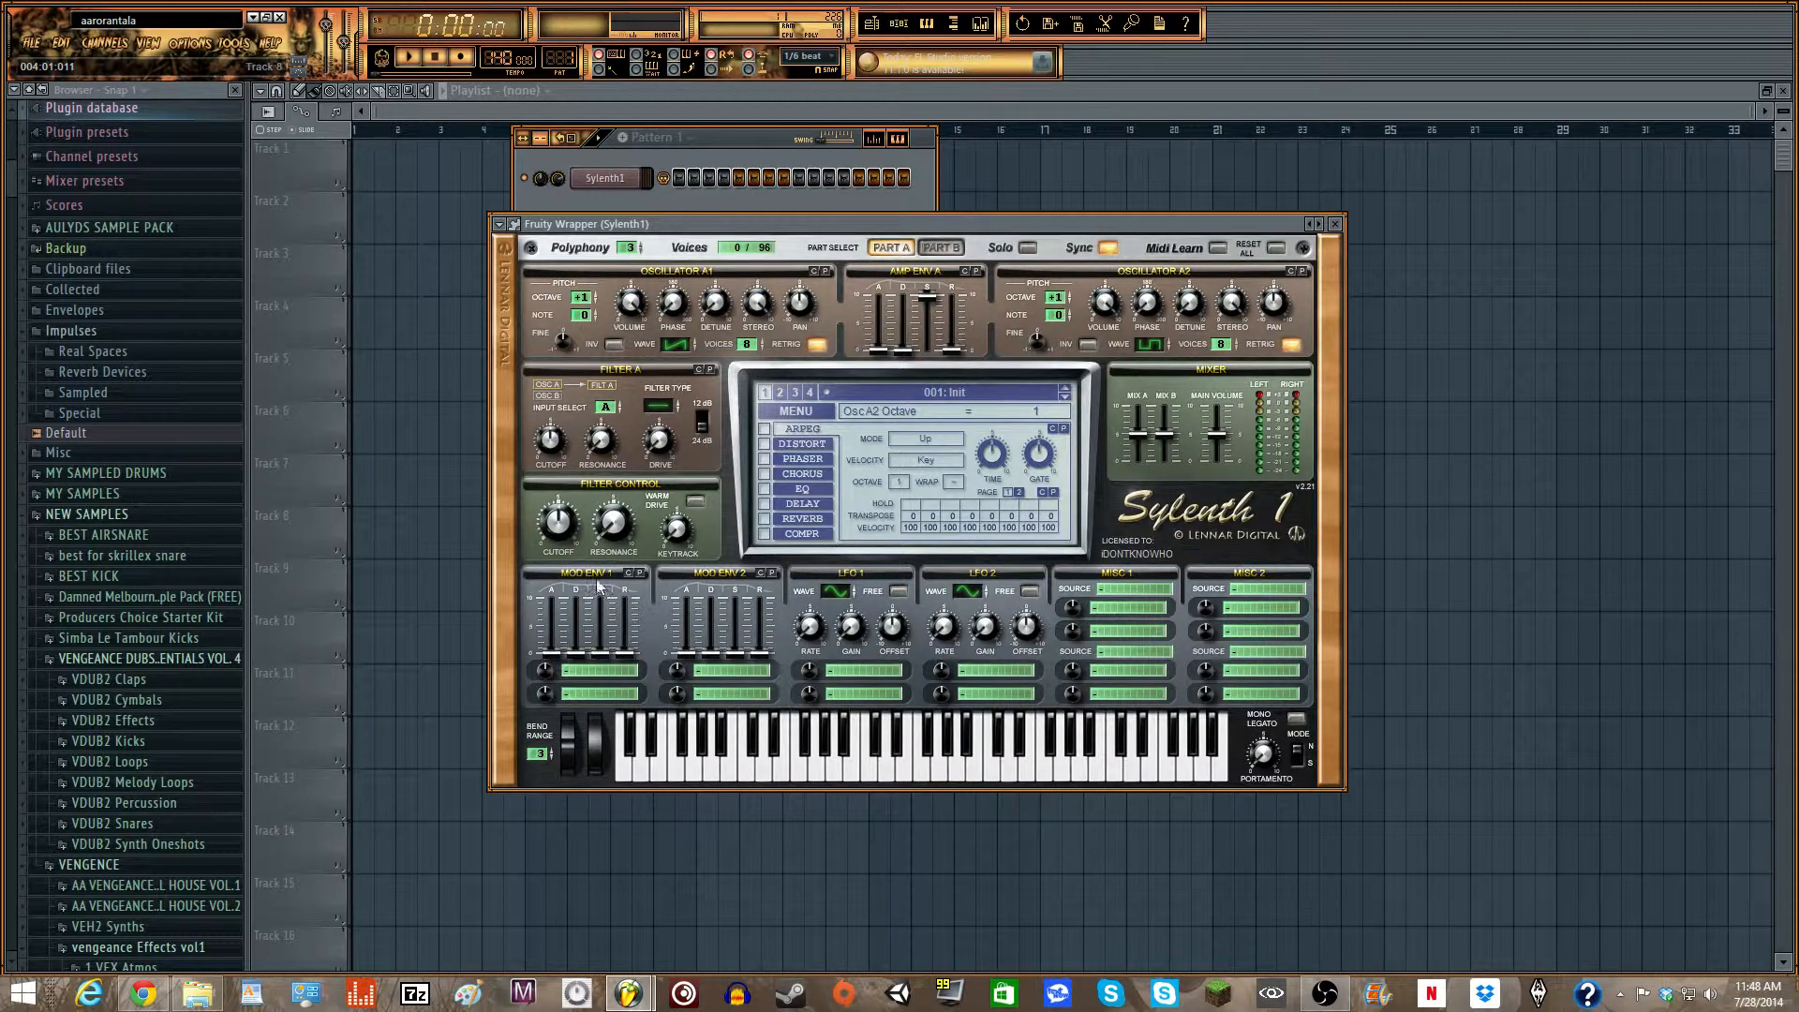
# - Route Mod Env 1 to Pitch A and Mod Env 2 to Pitch B
pyautogui.click(614, 671)
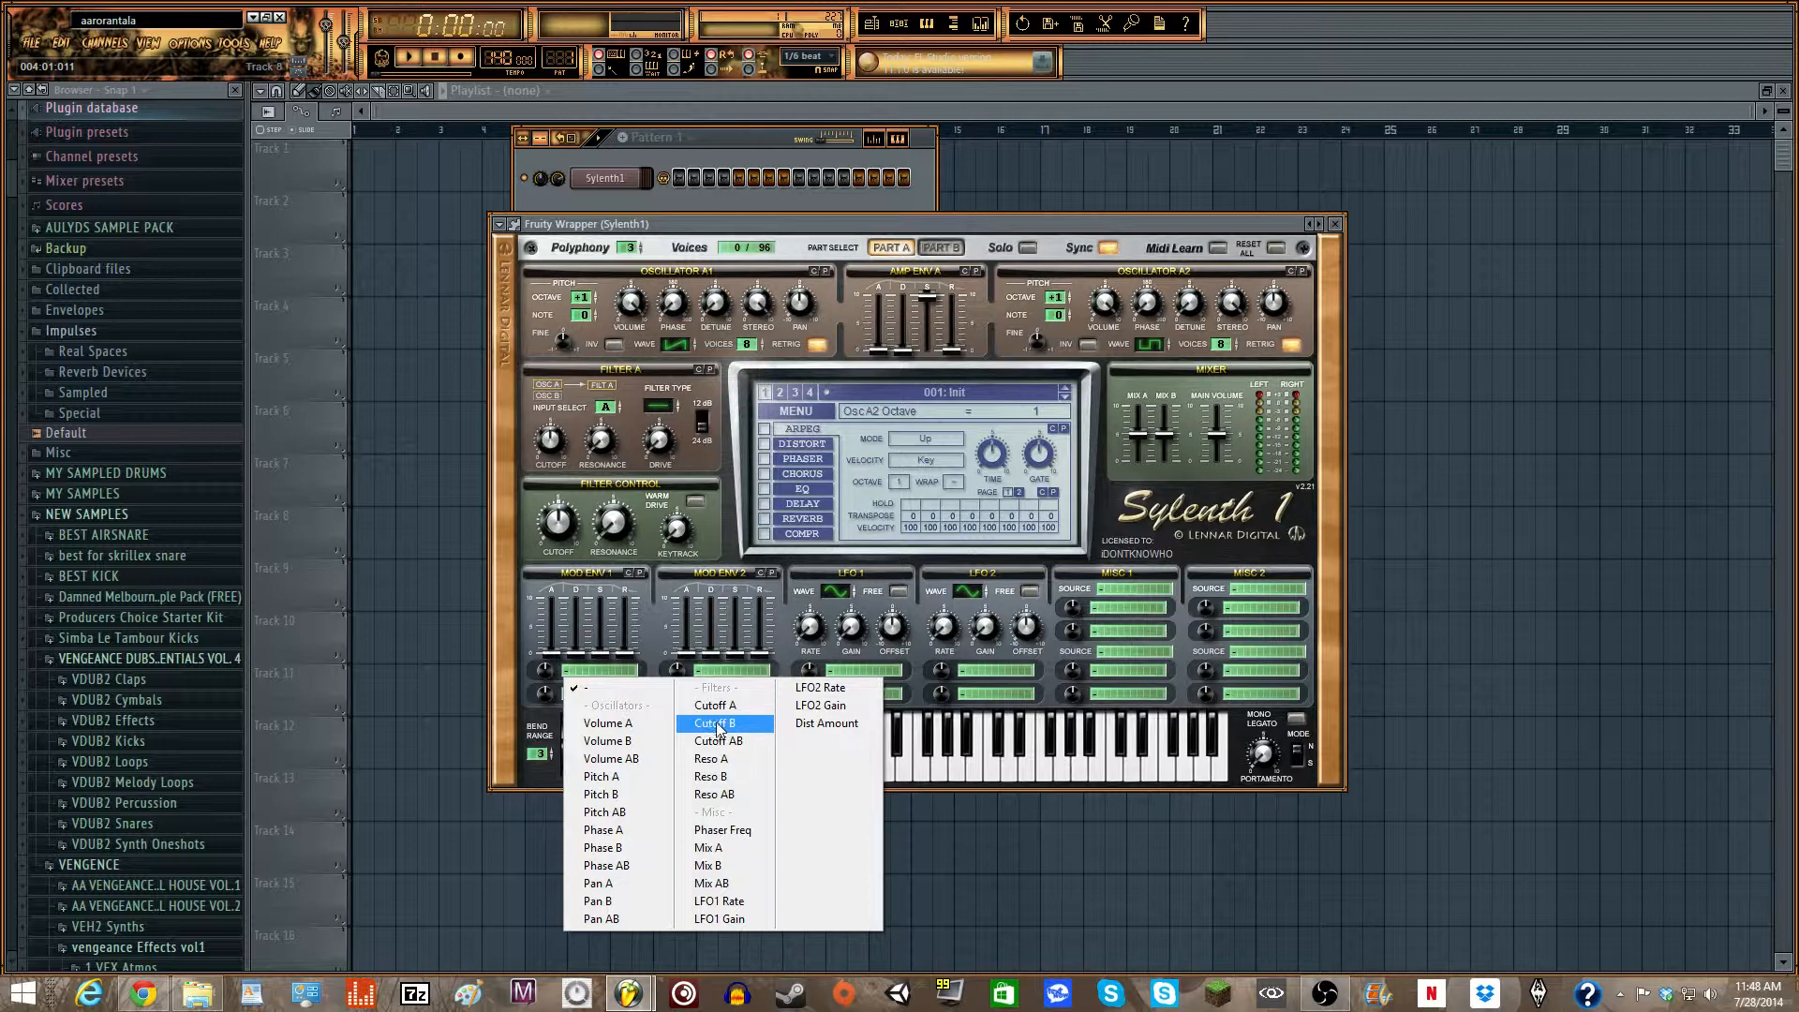
pyautogui.click(656, 777)
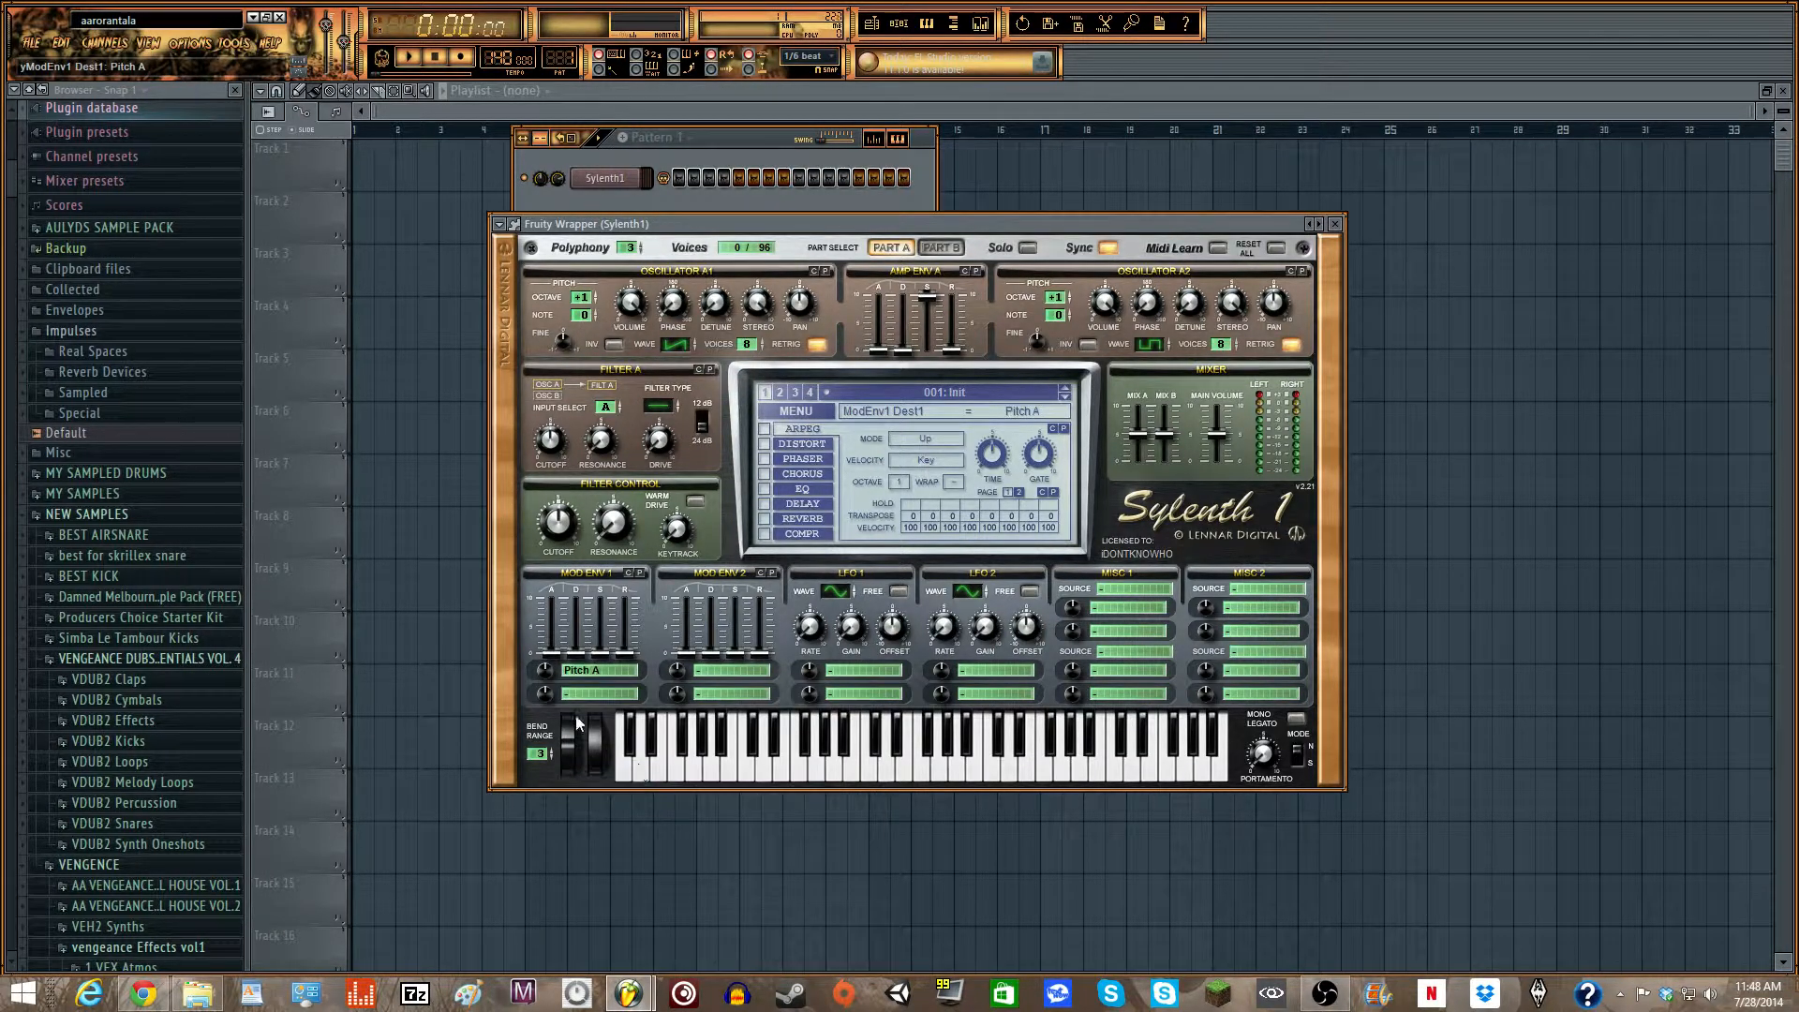
pyautogui.click(738, 672)
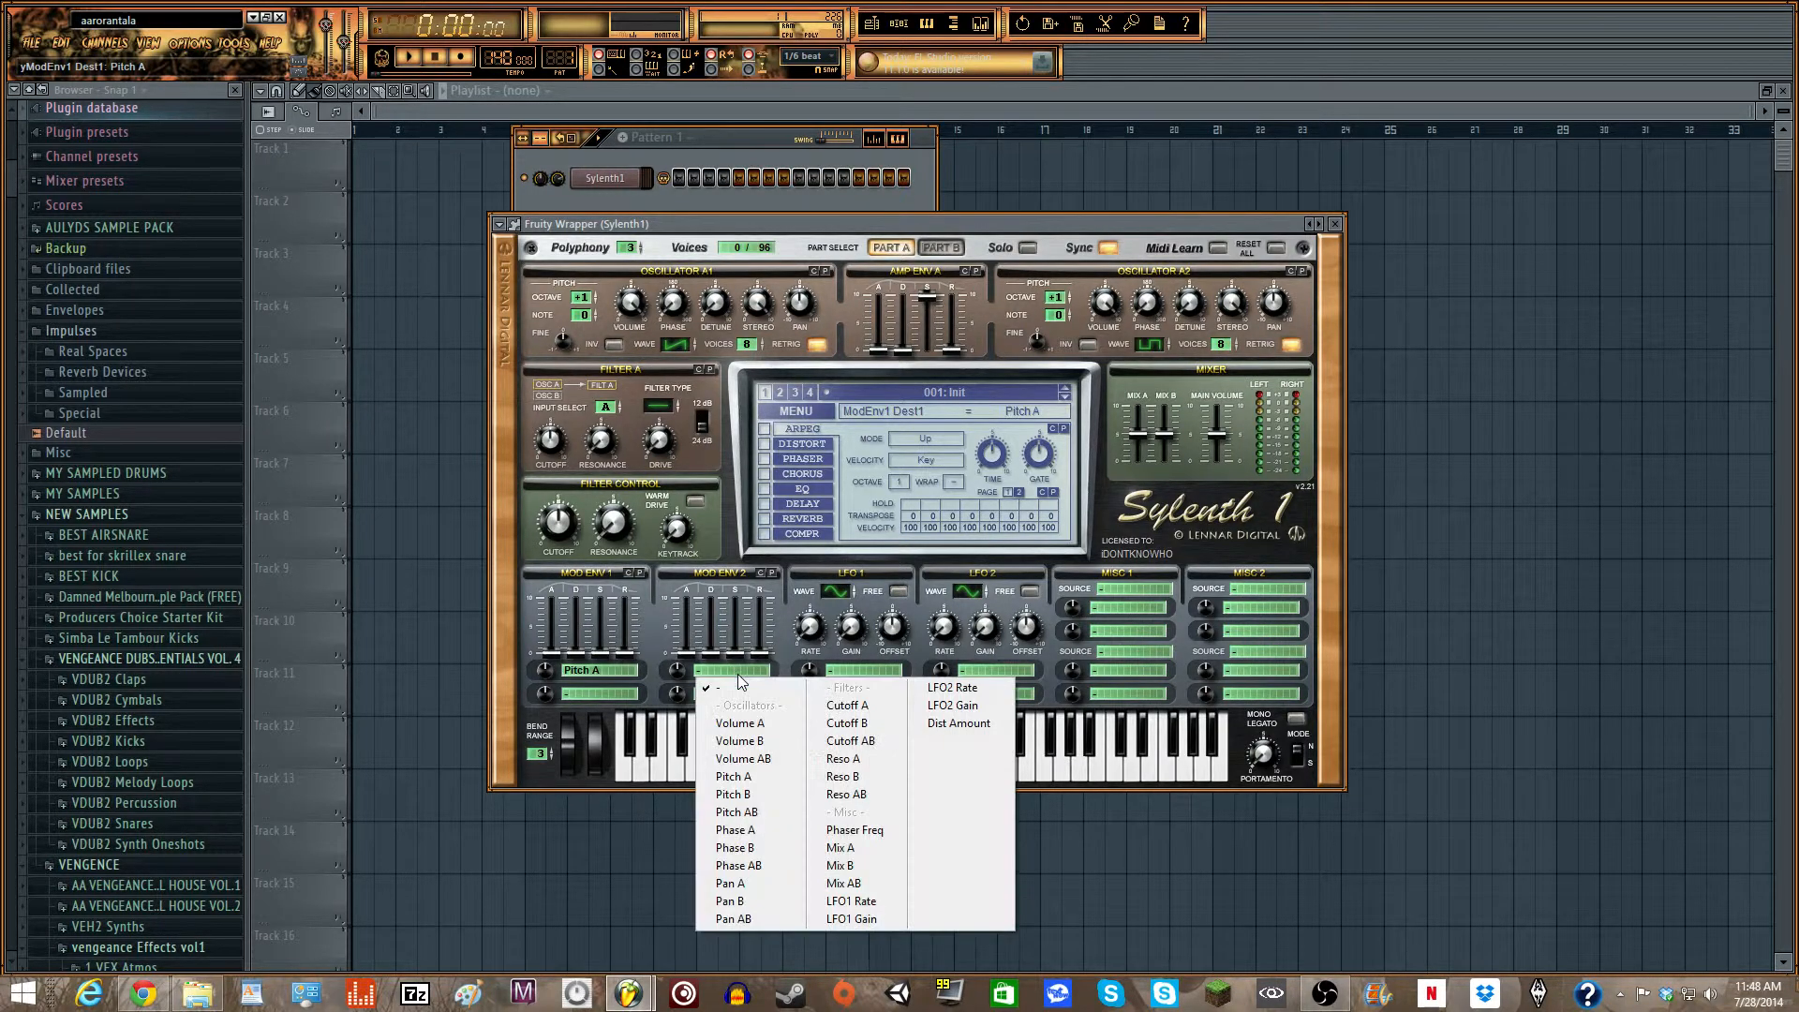
pyautogui.click(781, 793)
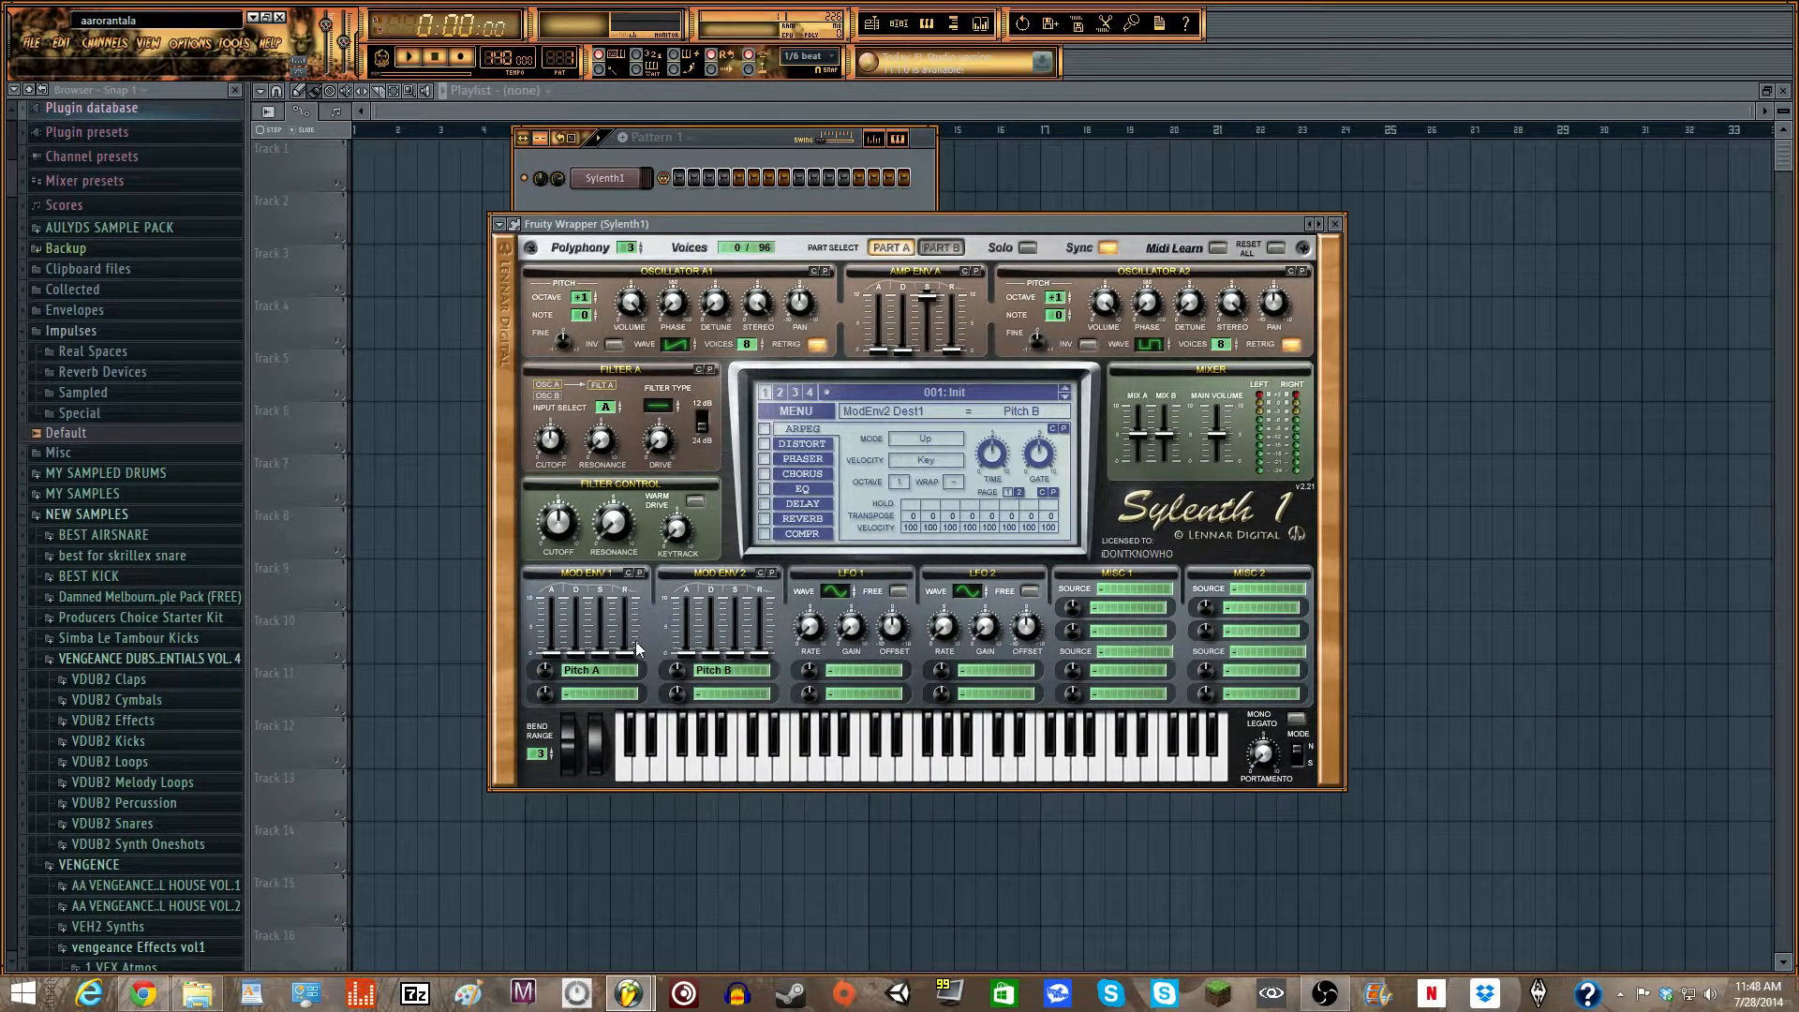
# - In Part B, set oscillators B1 and B2 to octave +1 and give B2 a square wave
pyautogui.click(942, 248)
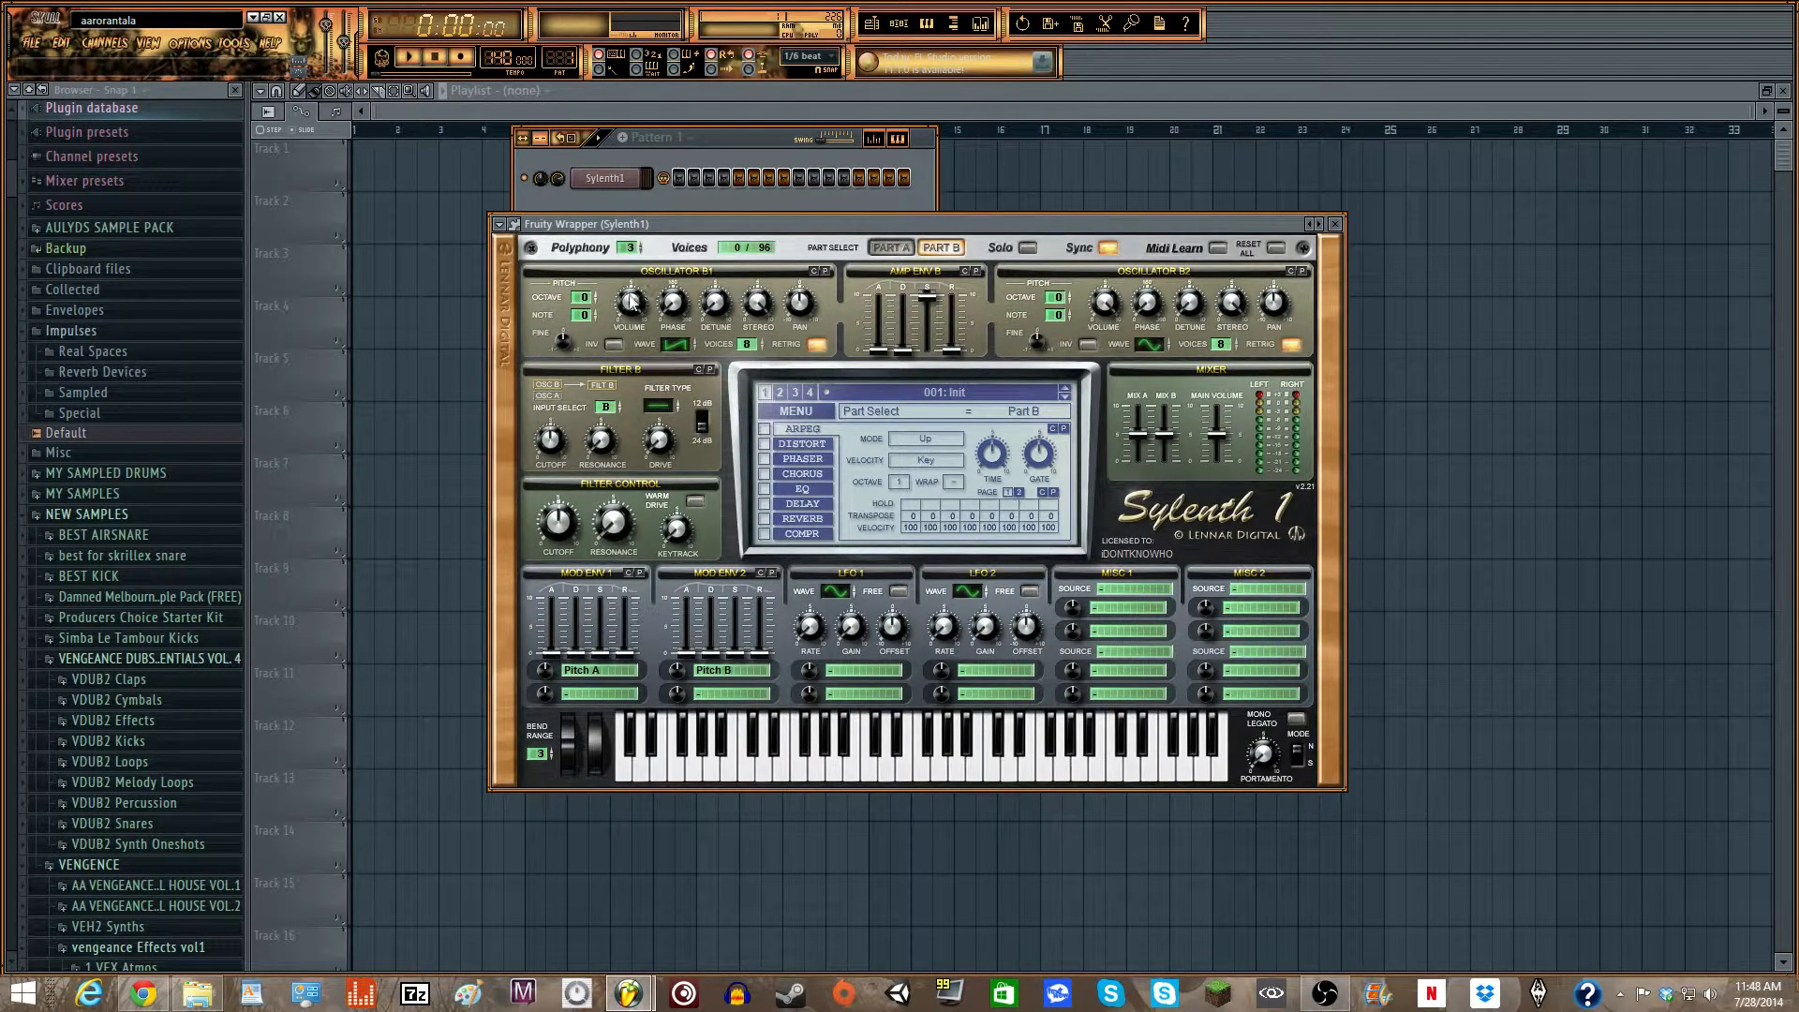
pyautogui.click(592, 293)
pyautogui.moveTo(1159, 344); pyautogui.dragTo(1158, 297)
pyautogui.click(1066, 293)
# - Raise the detune of oscillator B1 to about 3.6 and also increase the detune of oscillator B2
pyautogui.moveTo(721, 303); pyautogui.dragTo(722, 229)
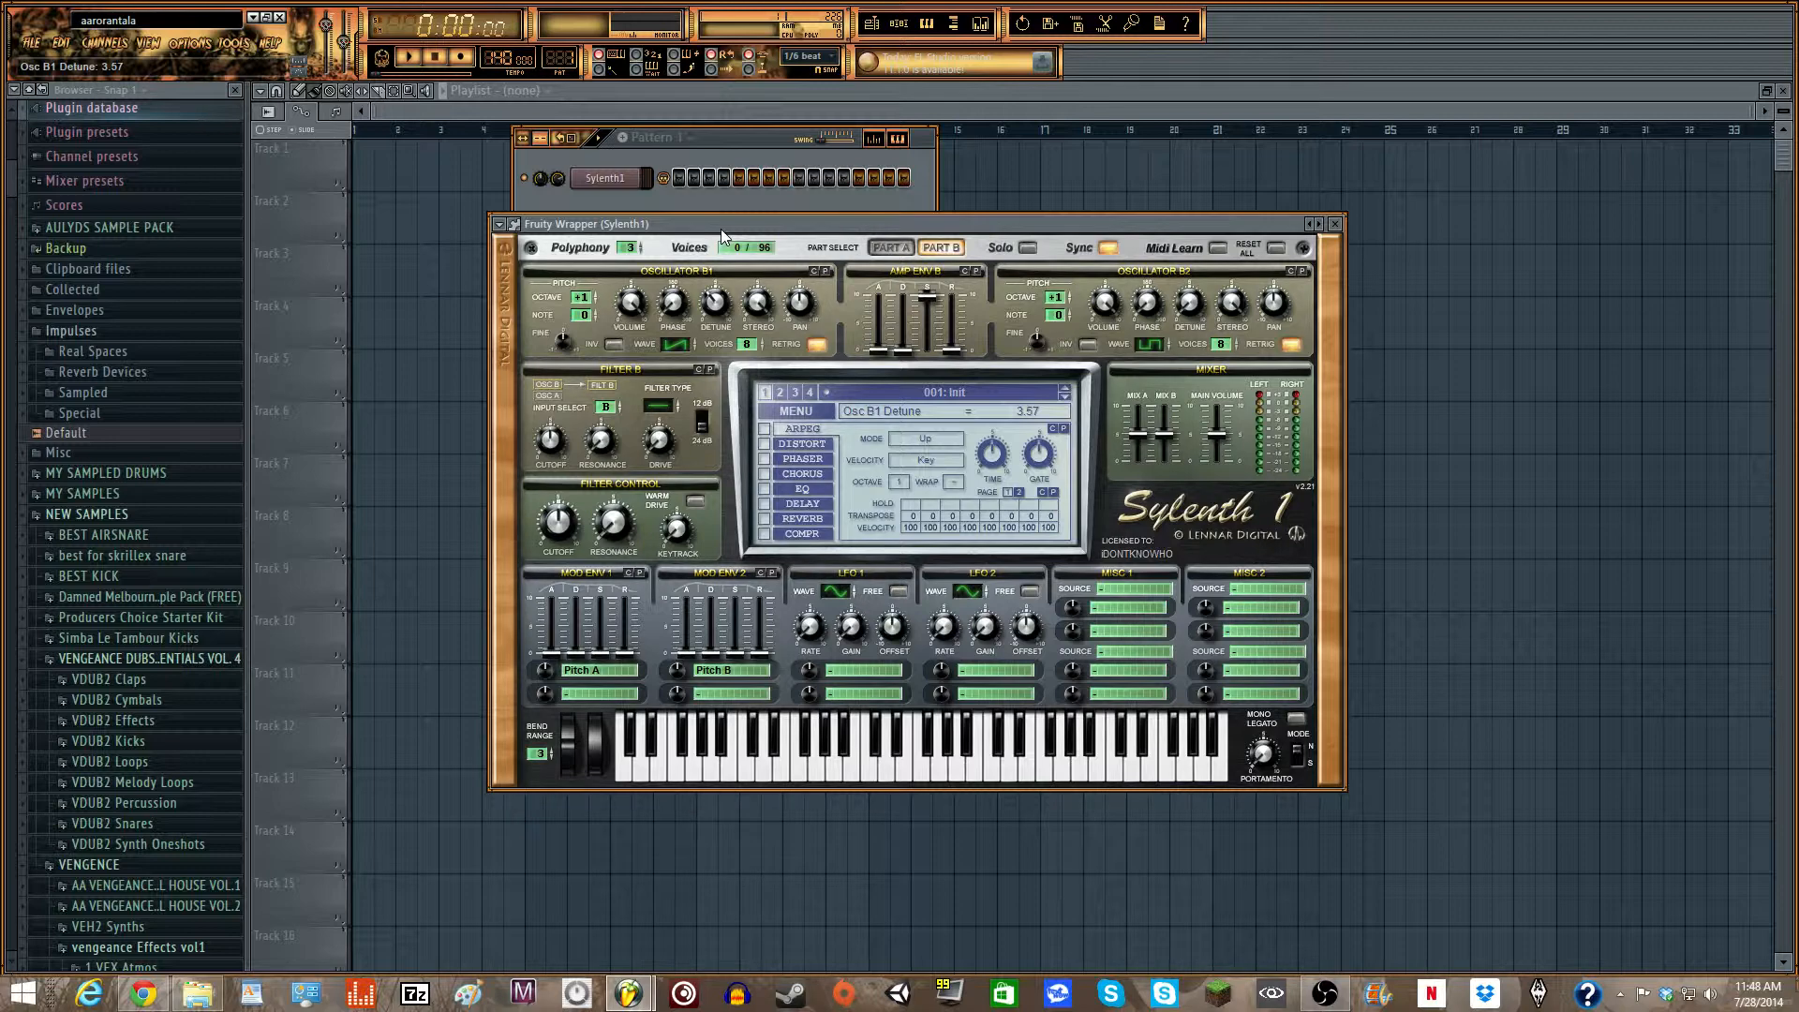
pyautogui.moveTo(722, 229); pyautogui.dragTo(721, 223)
pyautogui.moveTo(1187, 315); pyautogui.dragTo(1160, 209)
pyautogui.moveTo(1187, 302); pyautogui.dragTo(1183, 294)
# - Return to Part A and audition the patch by playing a series of notes
pyautogui.click(890, 249)
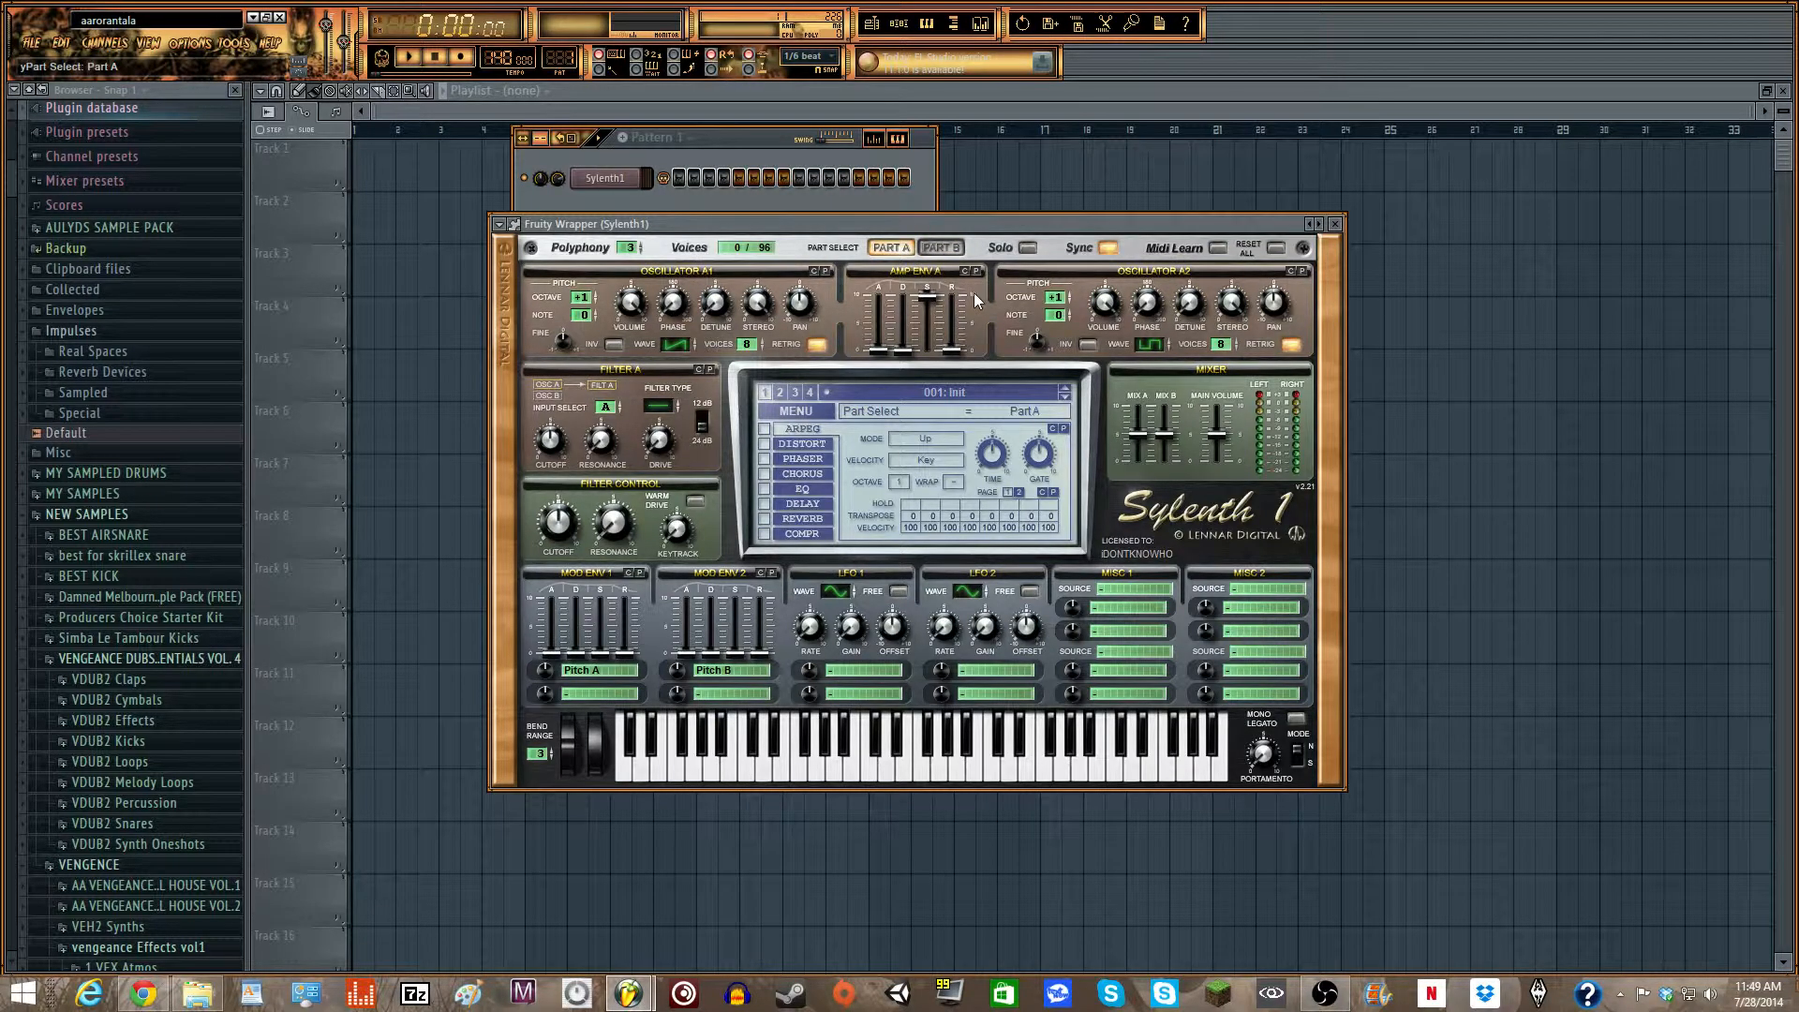
pyautogui.press('q')
pyautogui.press('w')
pyautogui.press('r')
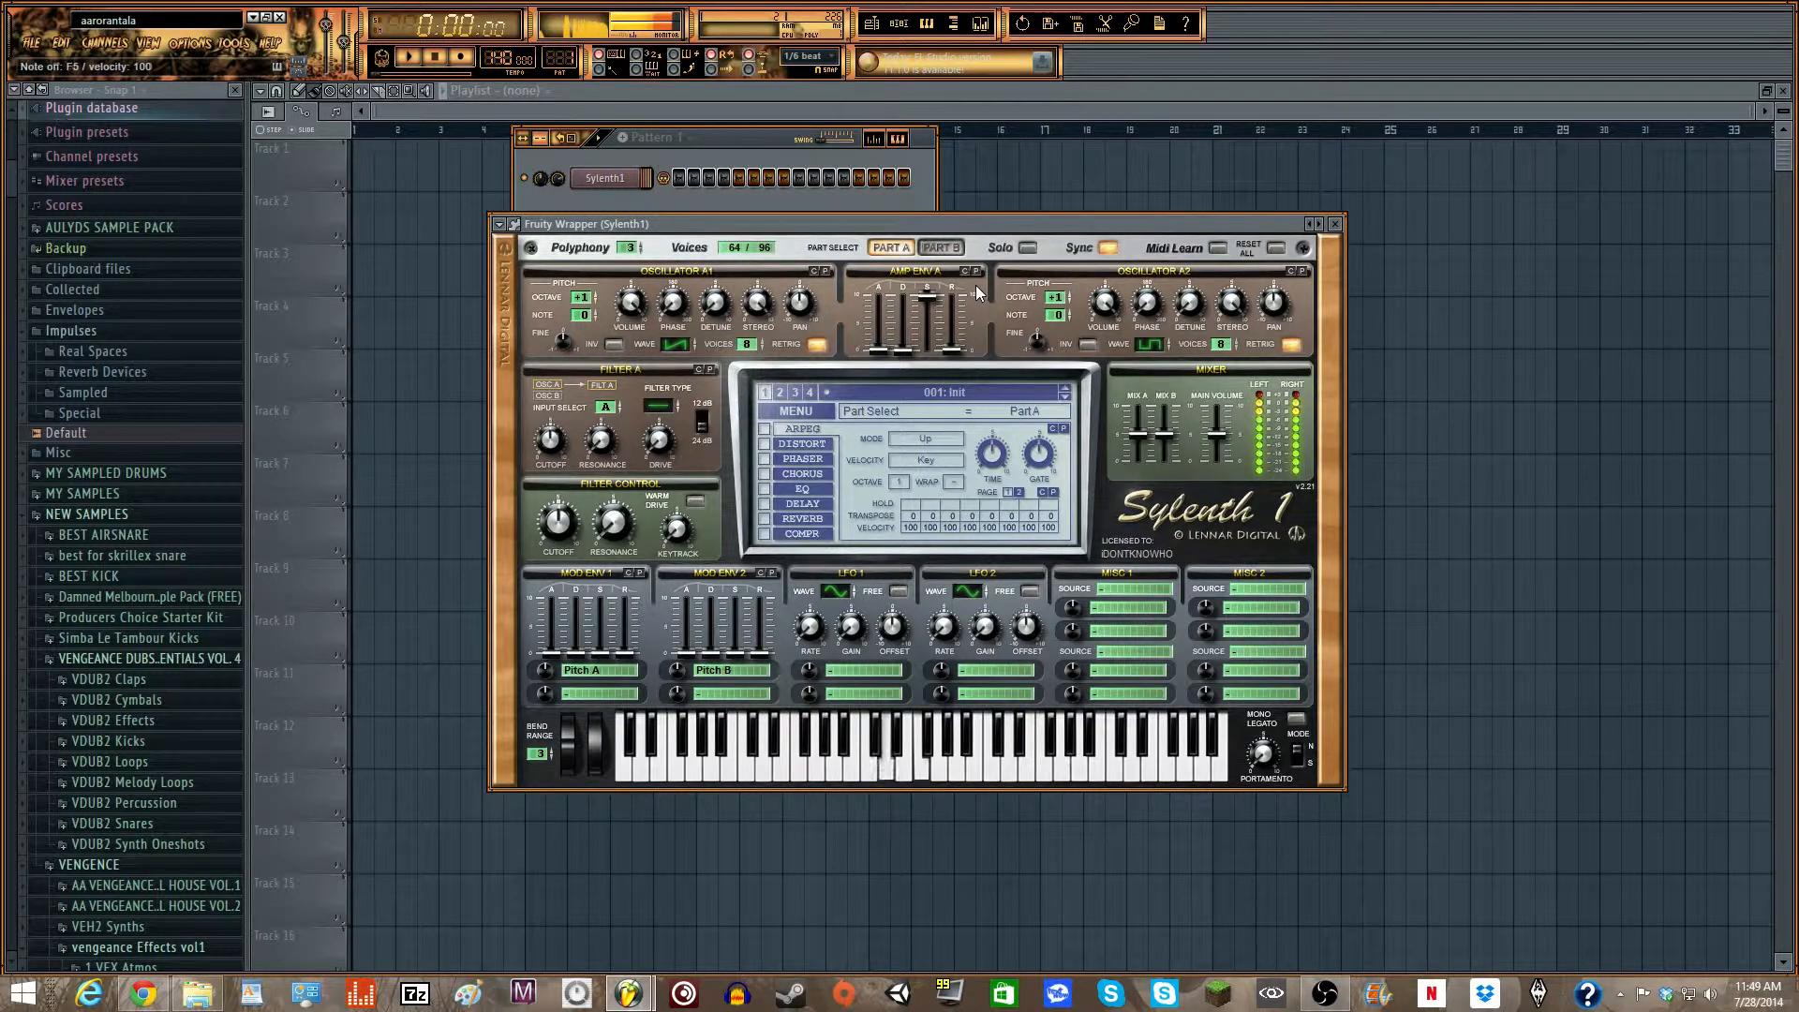
pyautogui.press('q')
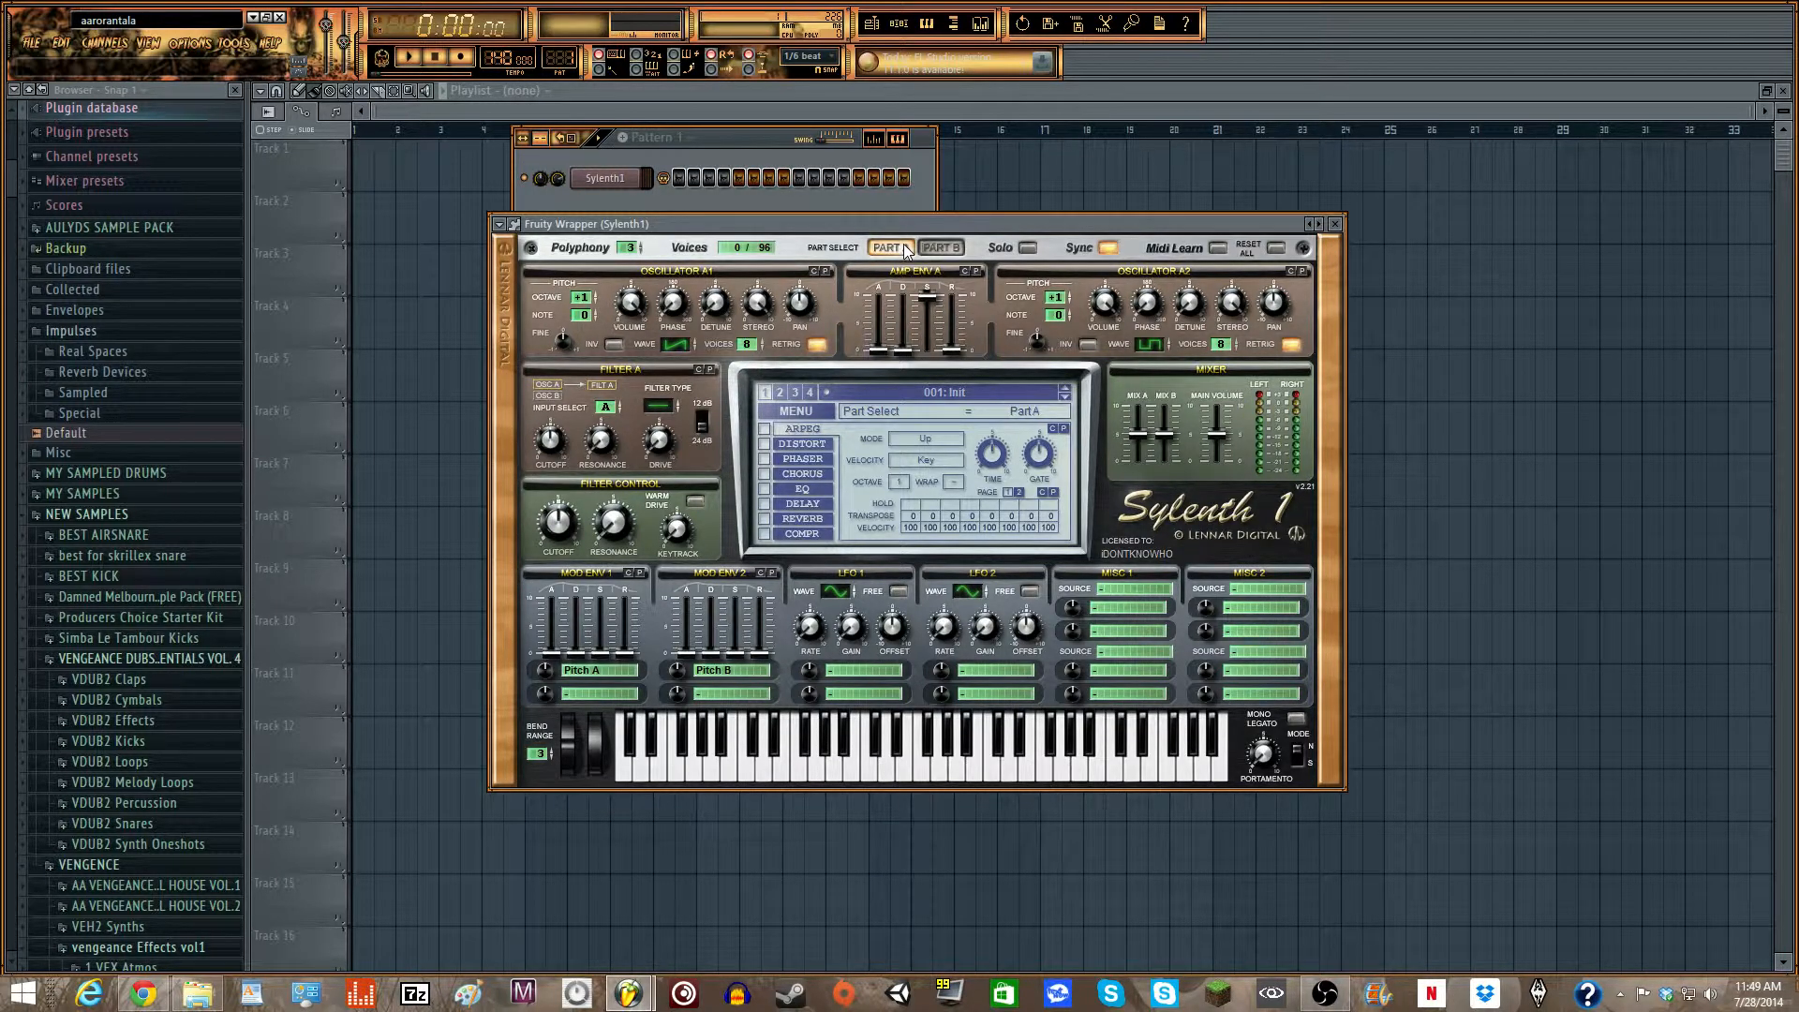
pyautogui.press('y')
pyautogui.press('r')
pyautogui.press('e')
pyautogui.press('w')
pyautogui.press('w')
pyautogui.press('q')
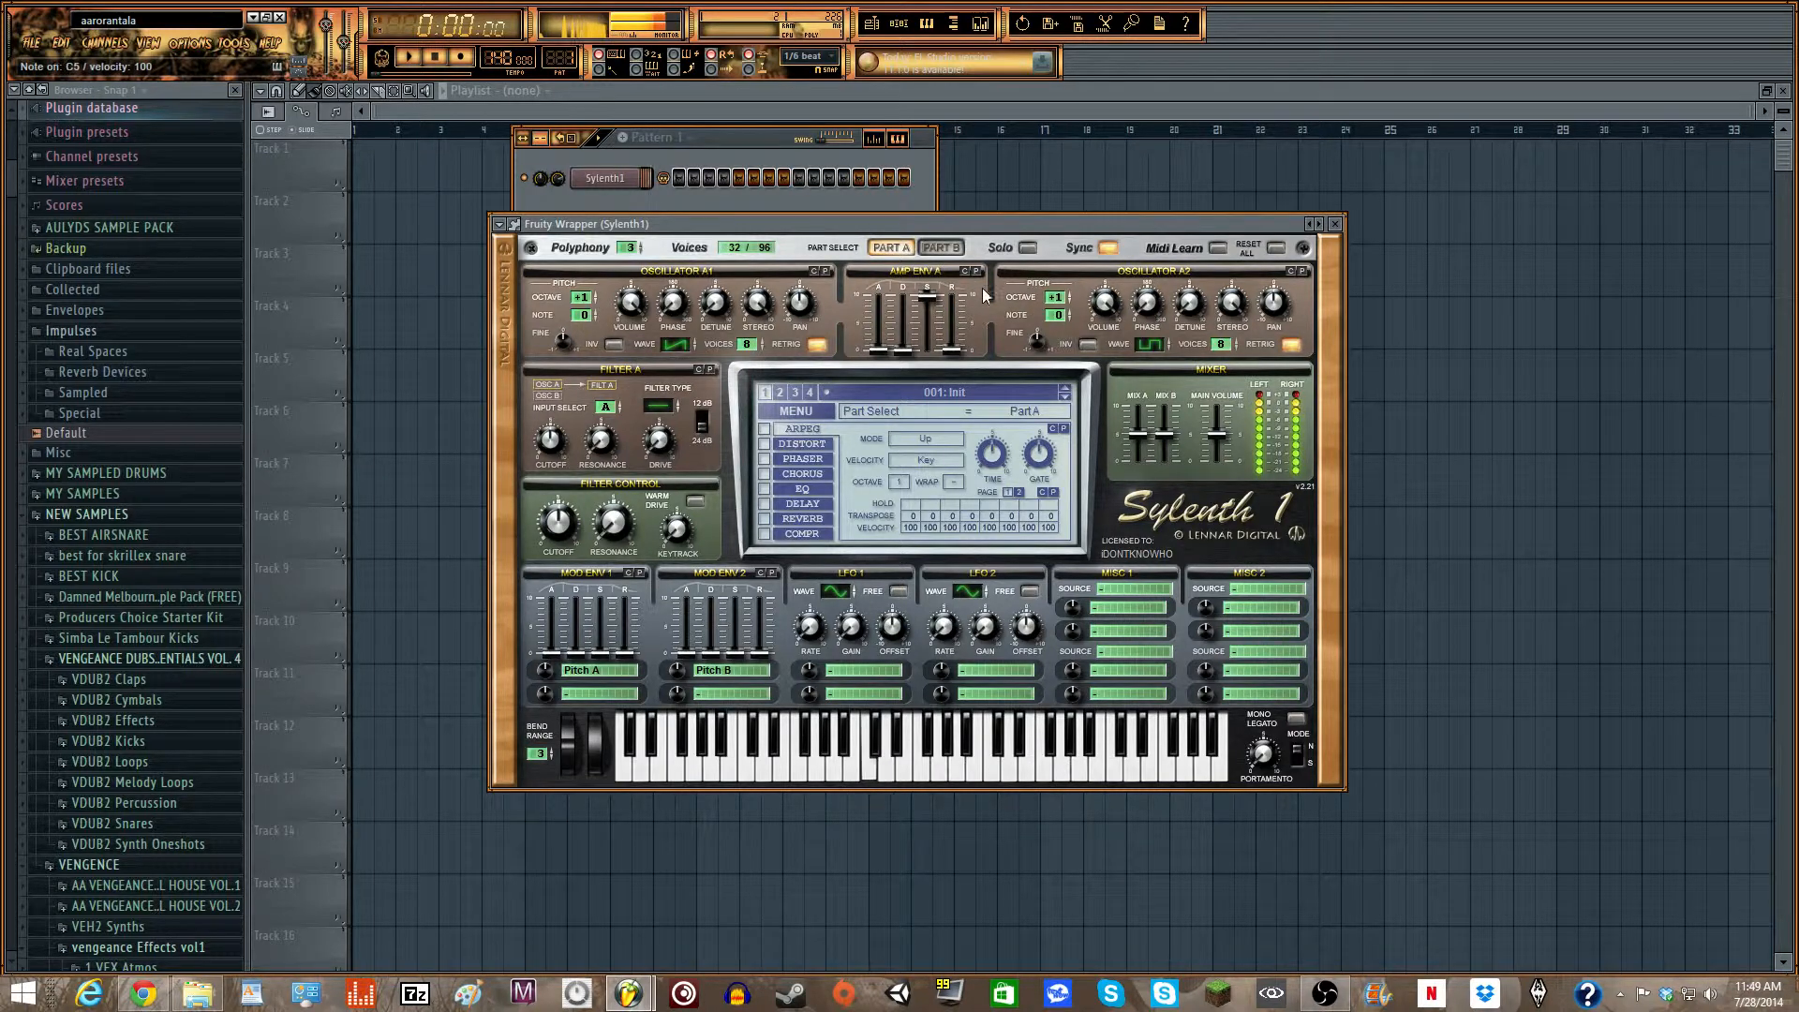
pyautogui.press('e')
pyautogui.press('w')
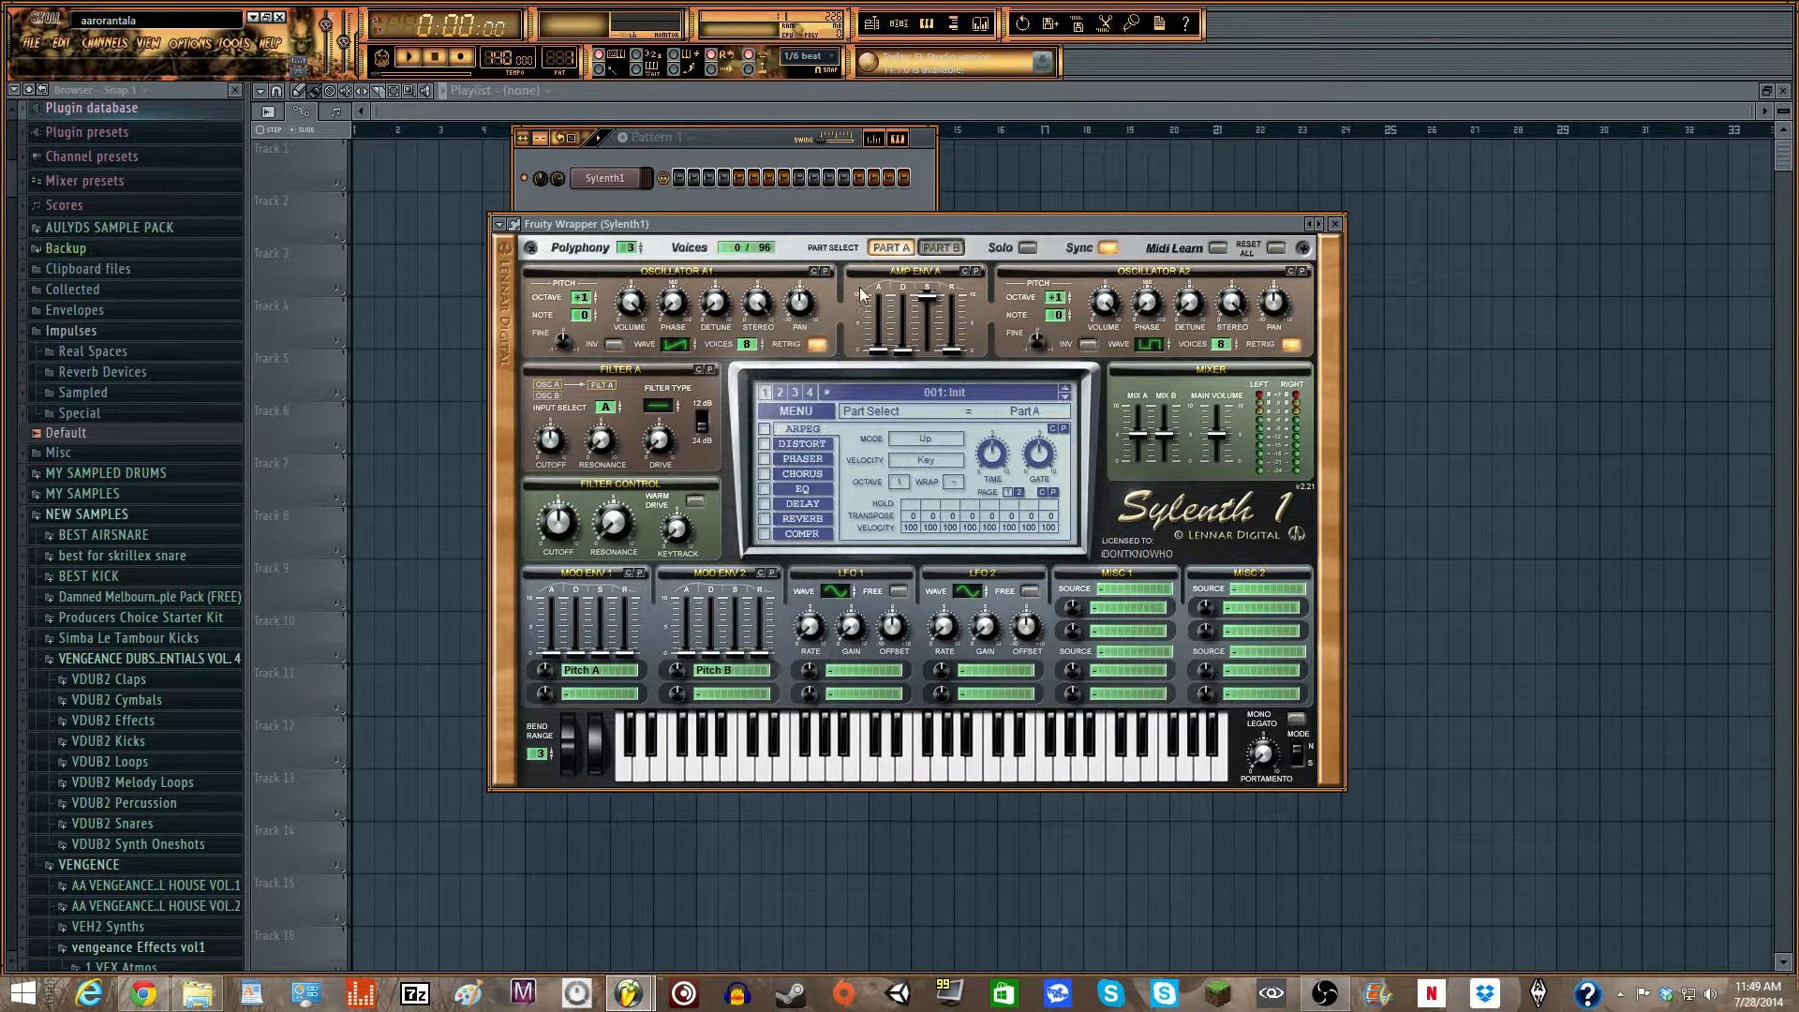
# - In Part A, set the detune of oscillator A1 to about 2.10 and adjust the detune of A2
pyautogui.click(950, 251)
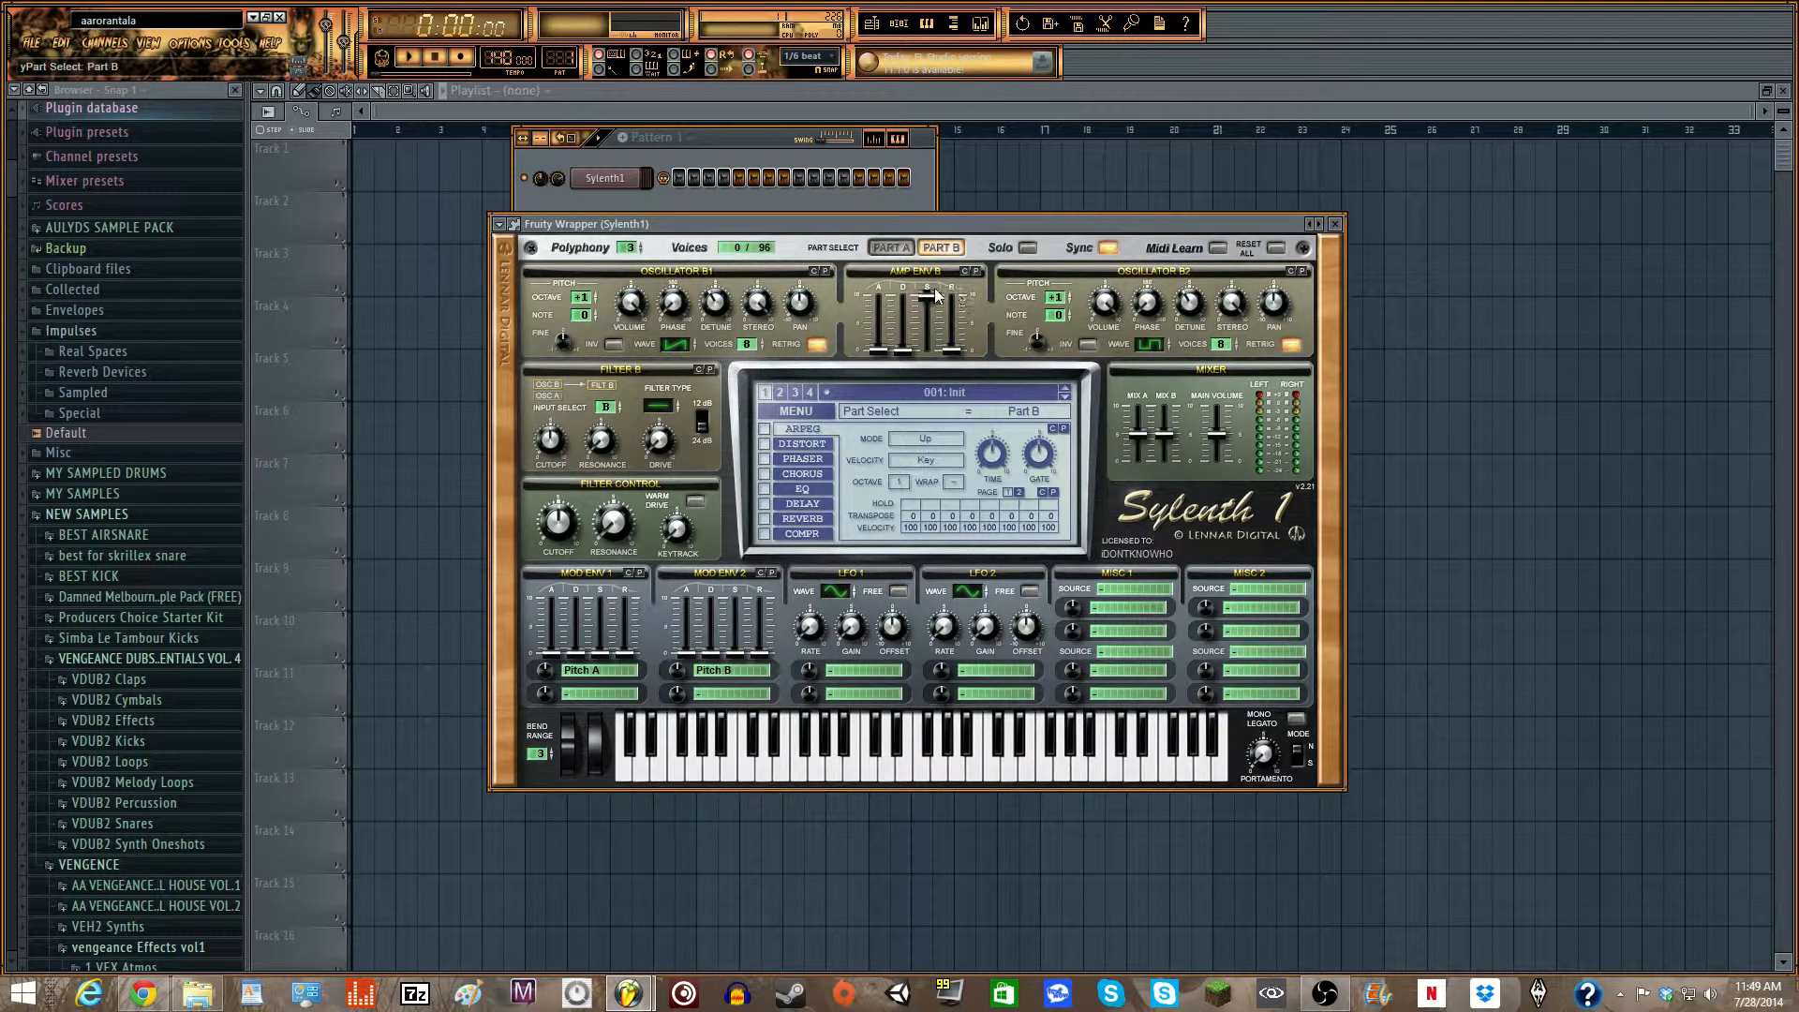
pyautogui.click(893, 248)
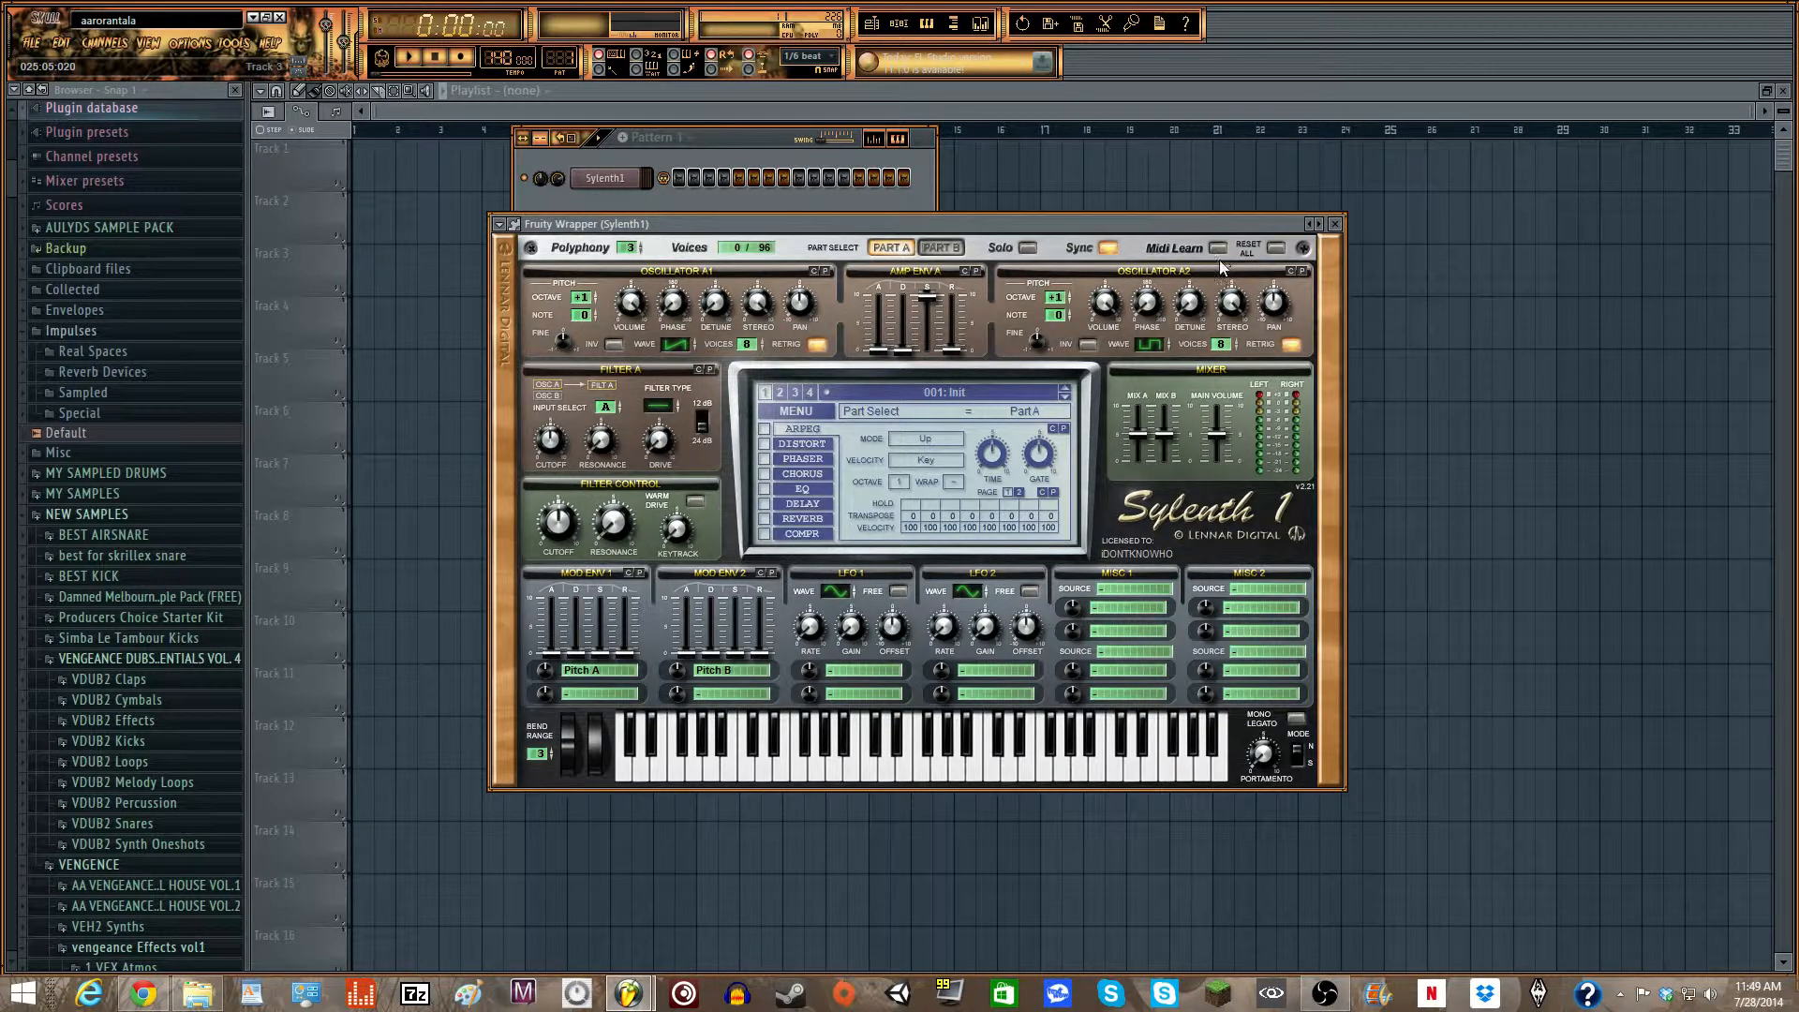
pyautogui.moveTo(711, 305); pyautogui.dragTo(709, 269)
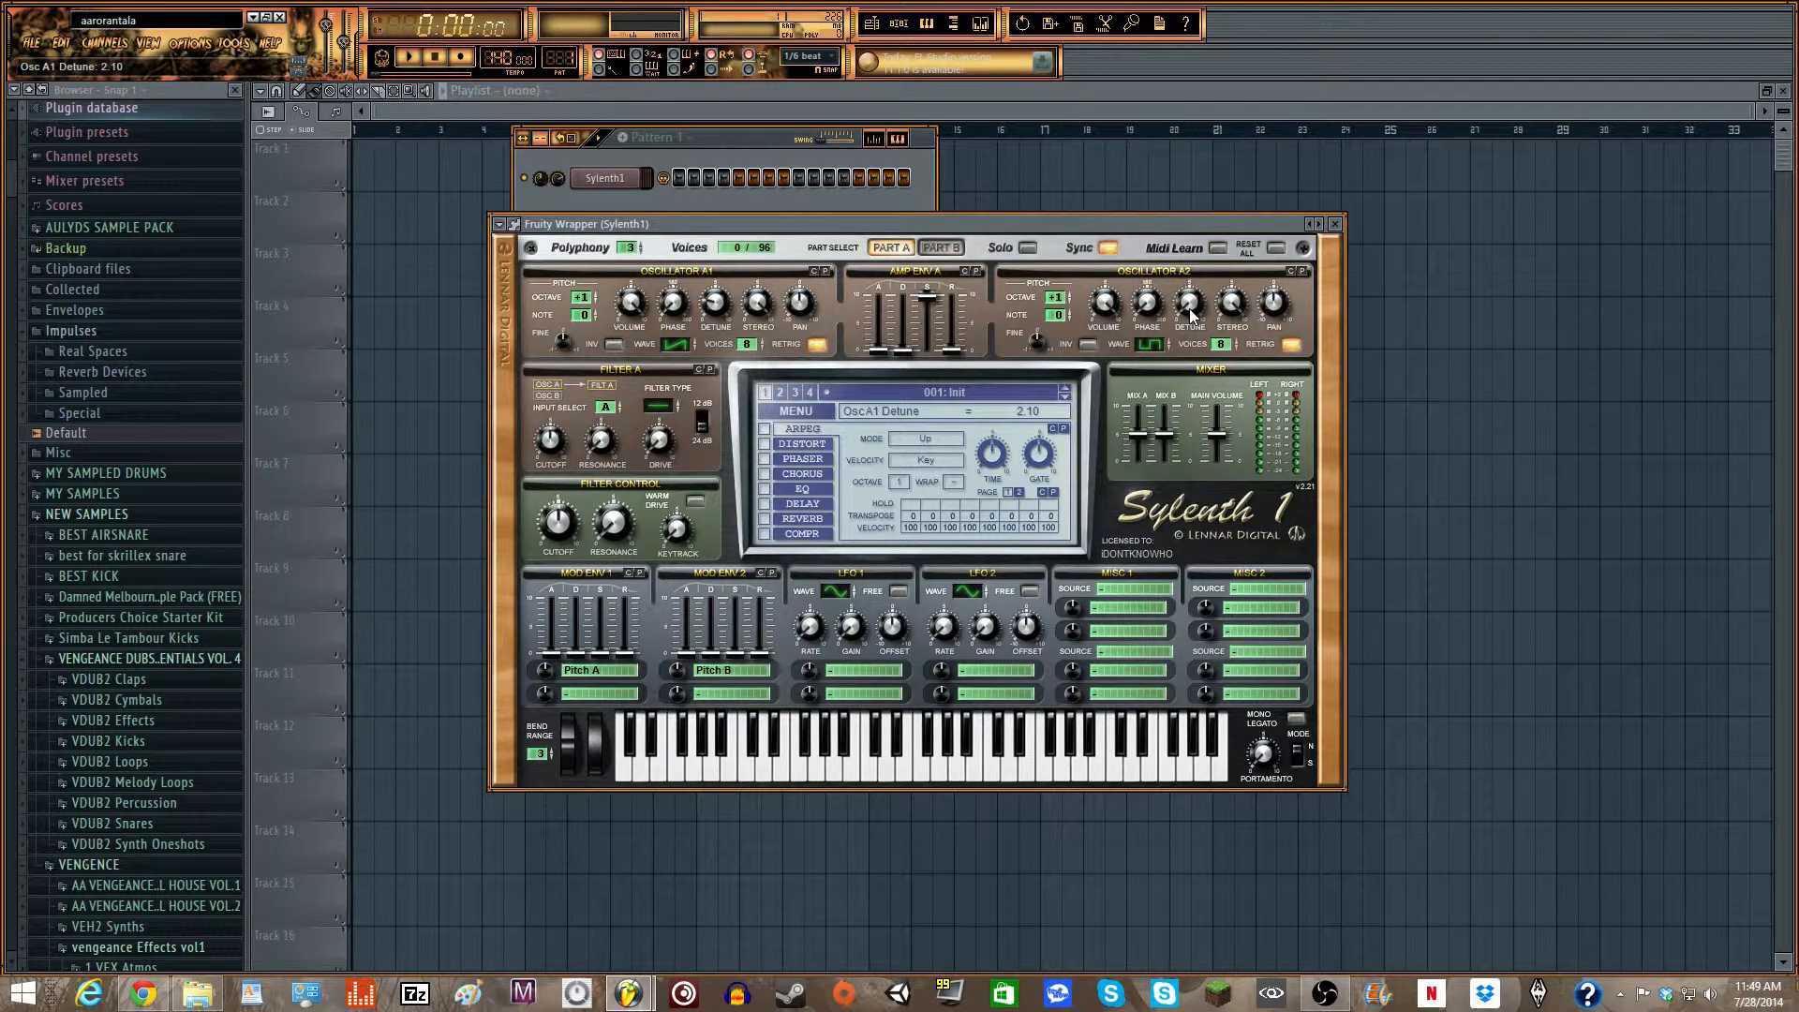
pyautogui.moveTo(1190, 314)
pyautogui.mouseDown()
pyautogui.moveTo(1177, 217)
pyautogui.moveTo(1189, 292)
pyautogui.mouseUp()
pyautogui.moveTo(1188, 296); pyautogui.dragTo(1189, 300)
# - Lower the volume of oscillator A2 and set the volume of oscillator B2 to about 6.67
pyautogui.moveTo(1100, 300); pyautogui.dragTo(1109, 373)
pyautogui.click(940, 247)
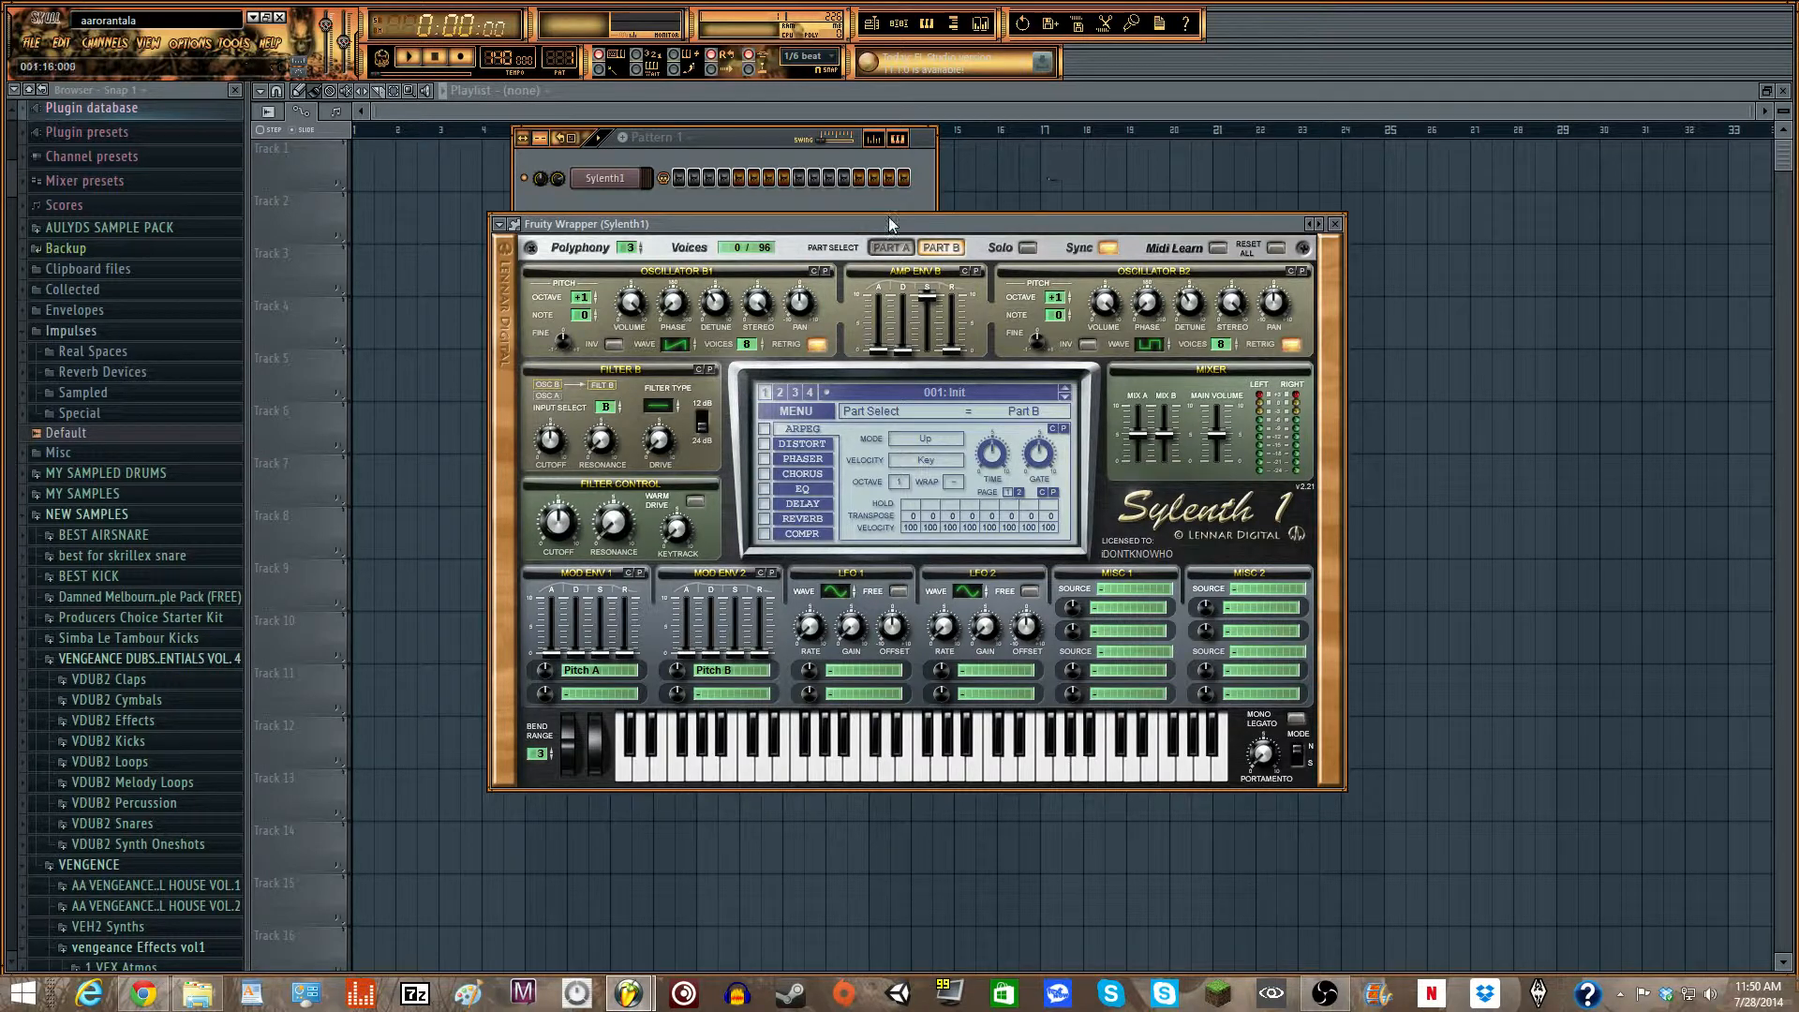
pyautogui.moveTo(1118, 304); pyautogui.dragTo(1115, 368)
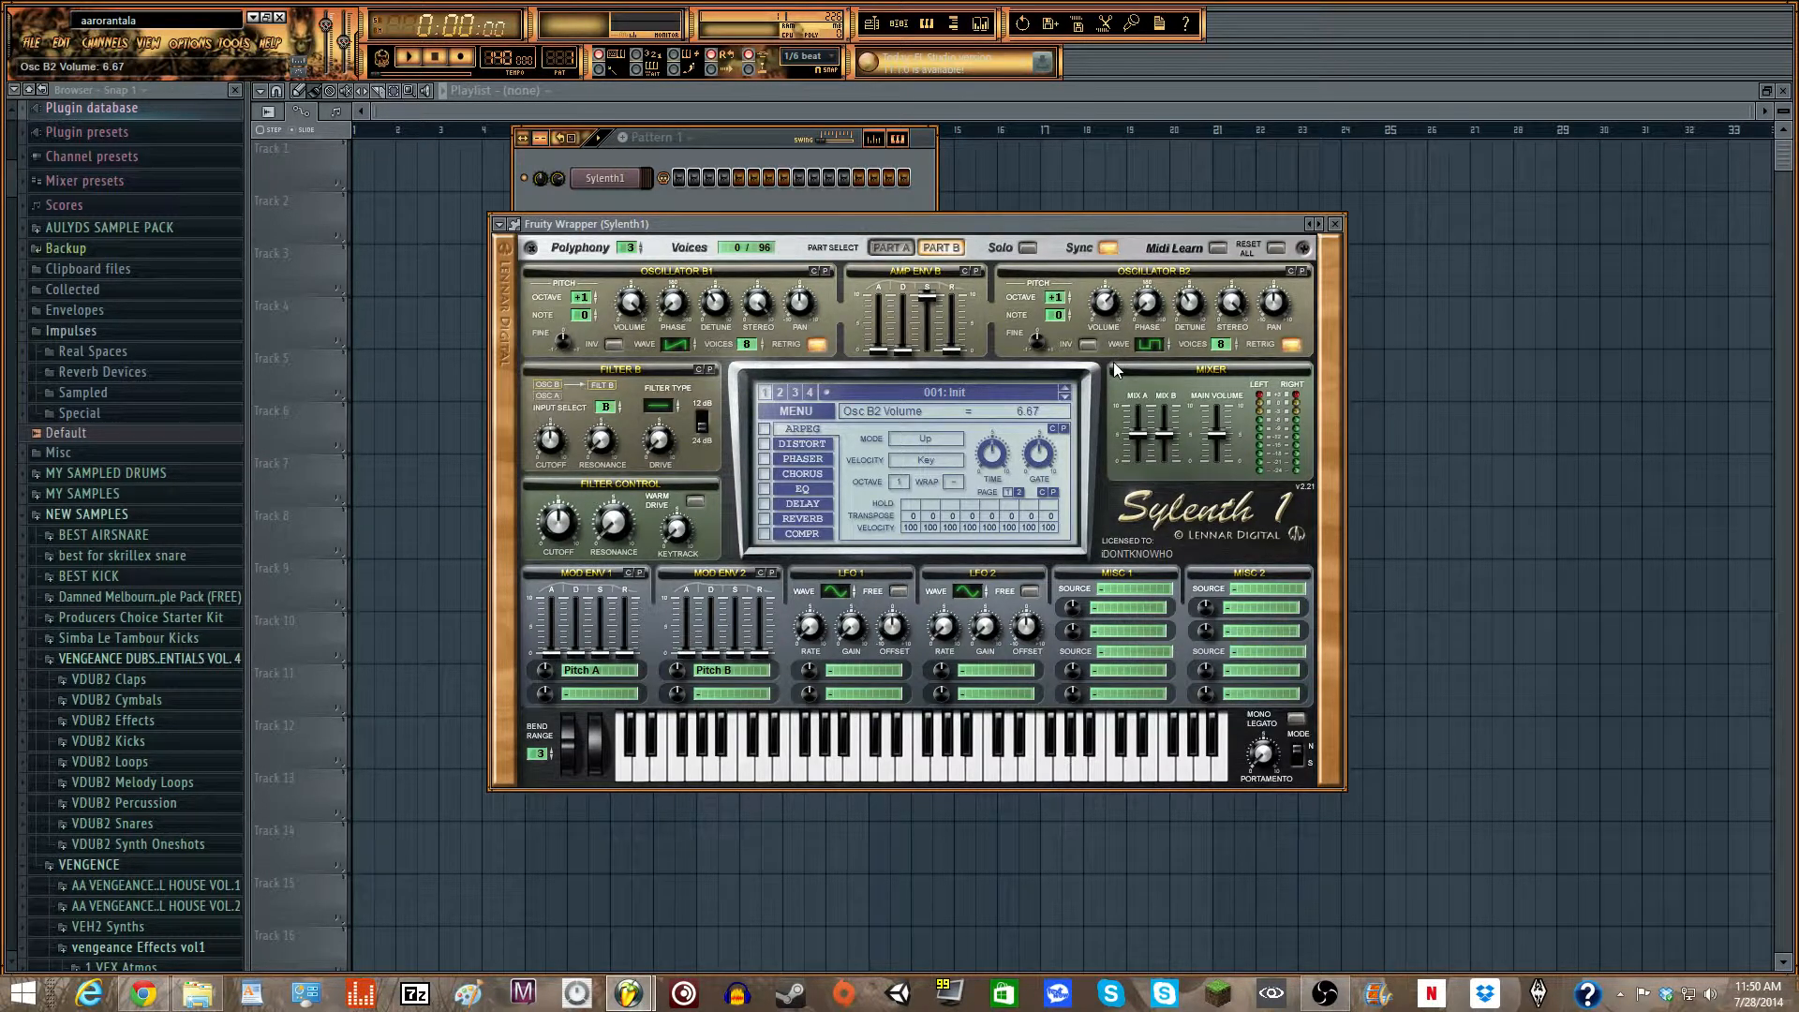
pyautogui.click(892, 249)
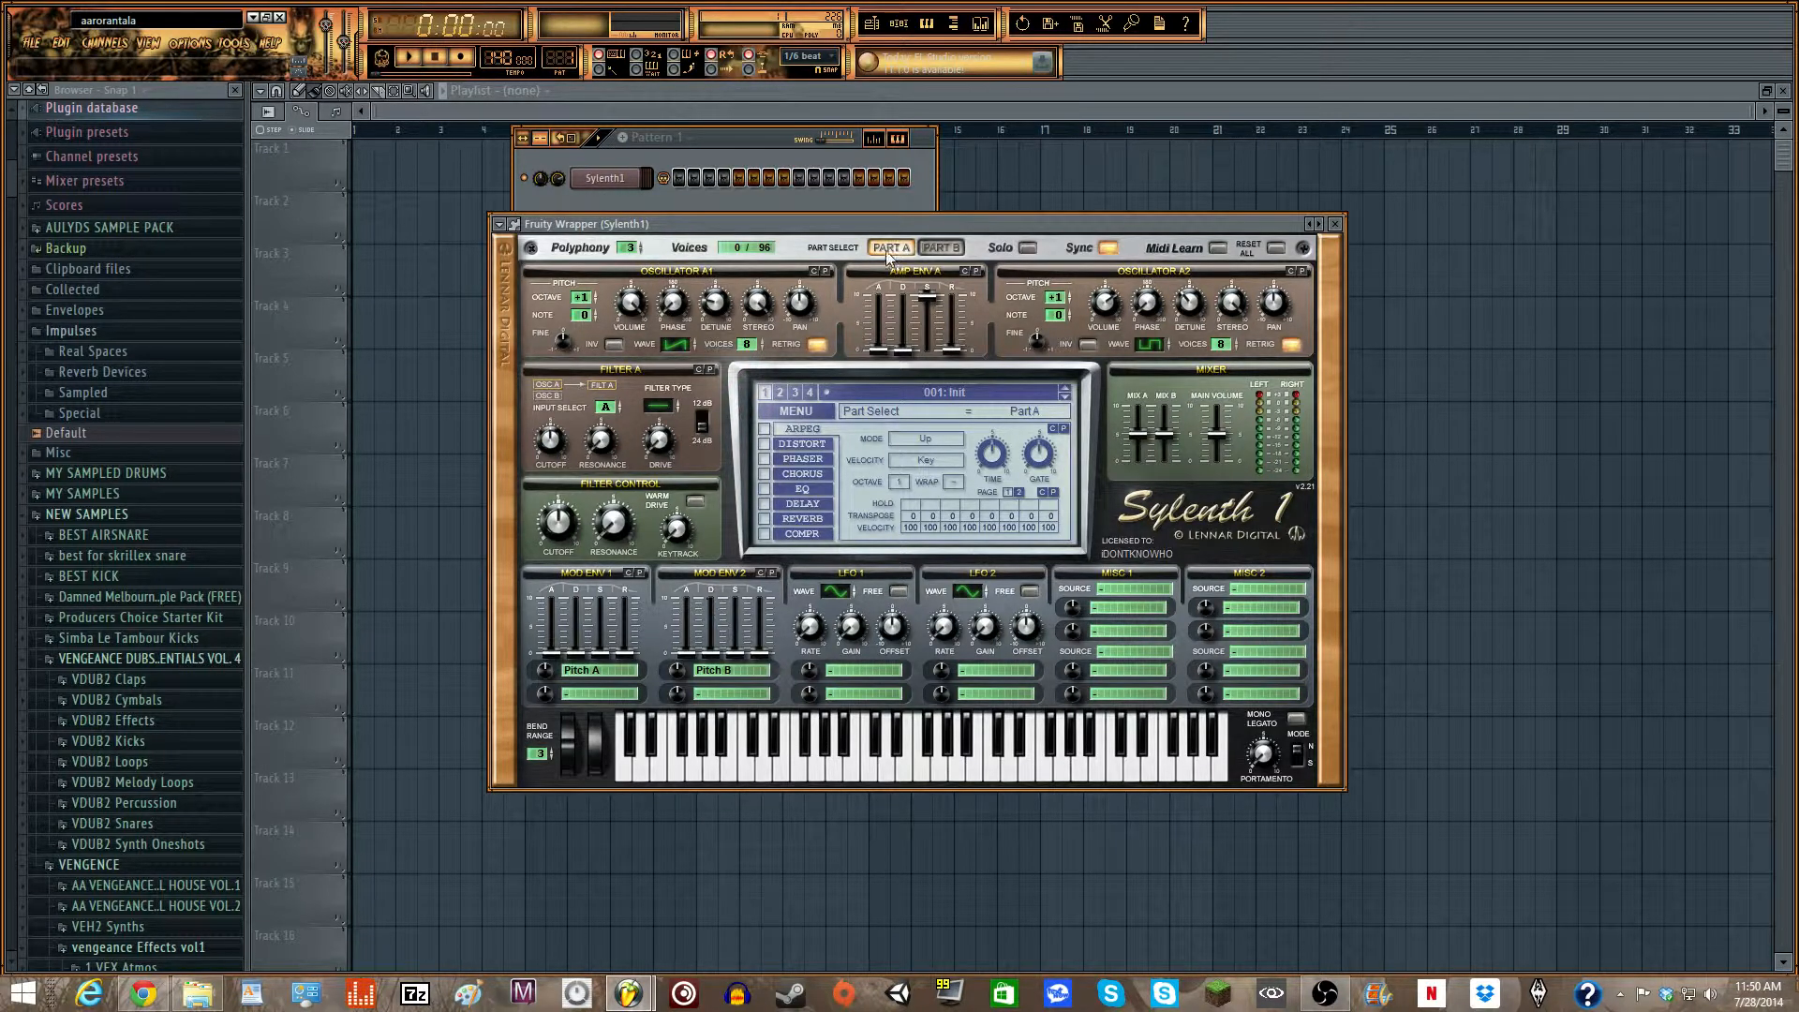
# - Raise the decay of Mod Env 2 slightly and set the decay of Mod Env 1 to about 1.84
pyautogui.moveTo(885, 221); pyautogui.dragTo(956, 117)
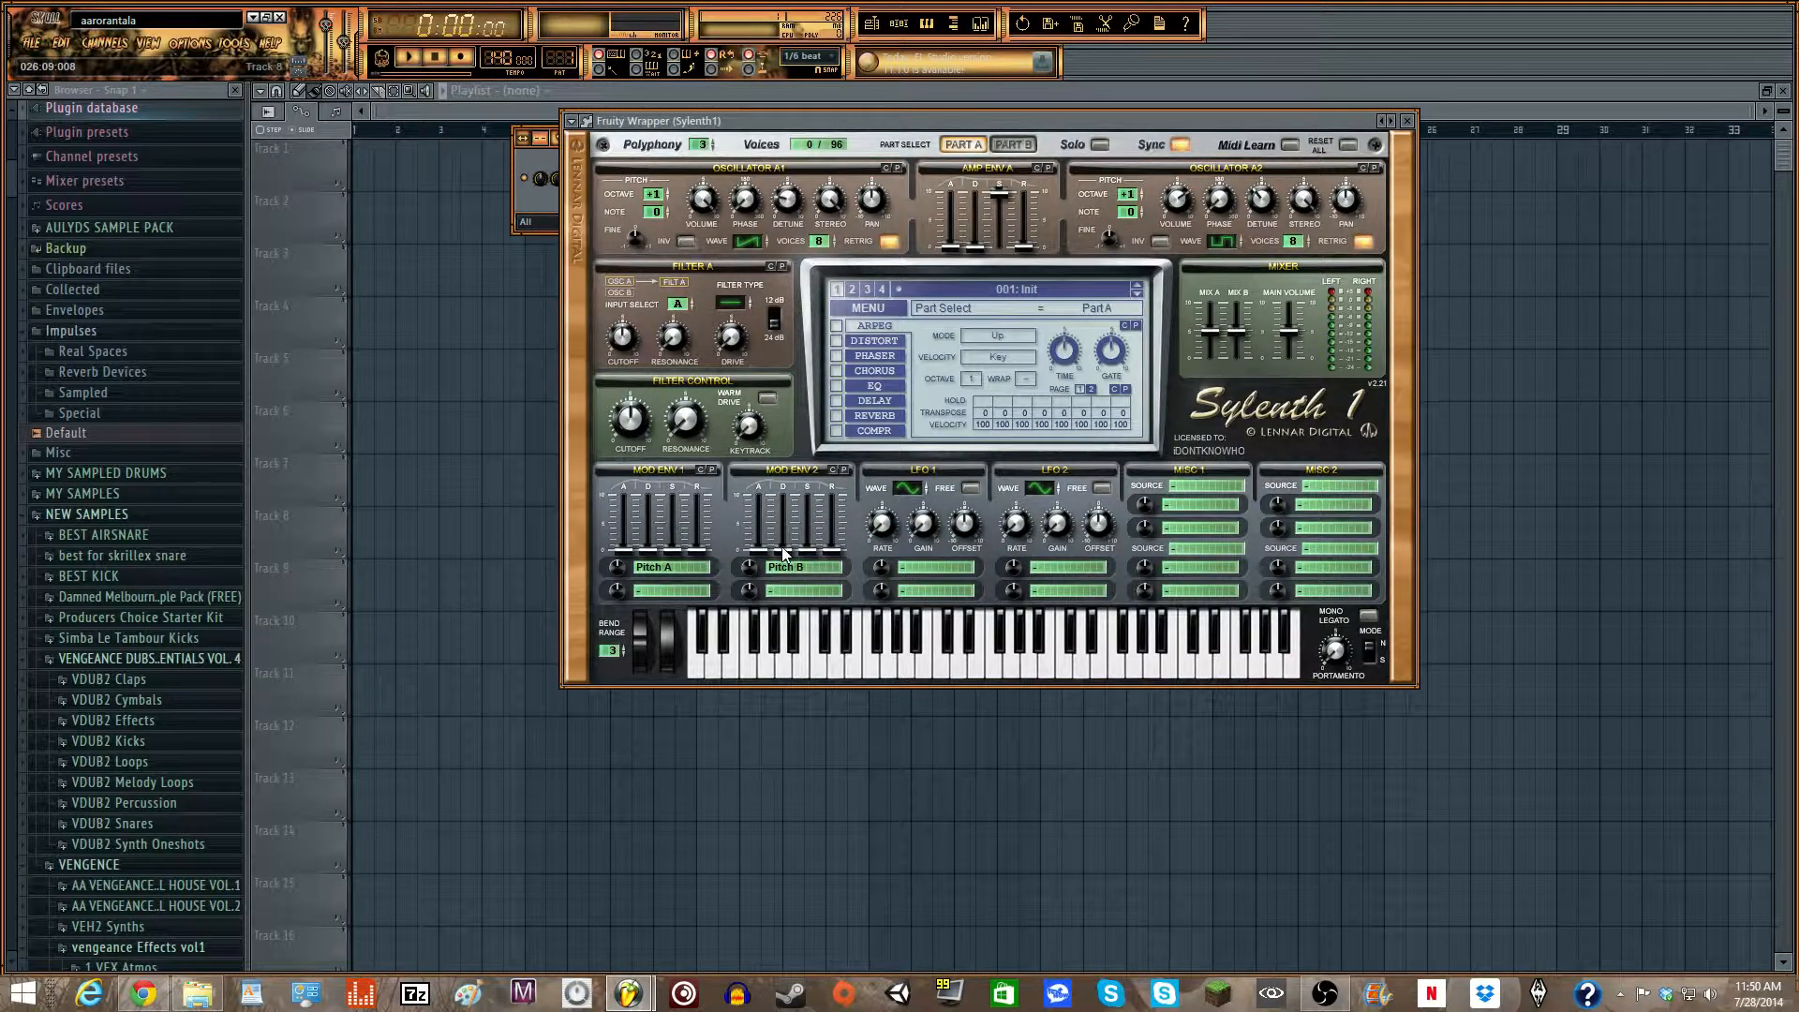
pyautogui.moveTo(788, 559); pyautogui.dragTo(796, 536)
pyautogui.moveTo(660, 562); pyautogui.dragTo(656, 529)
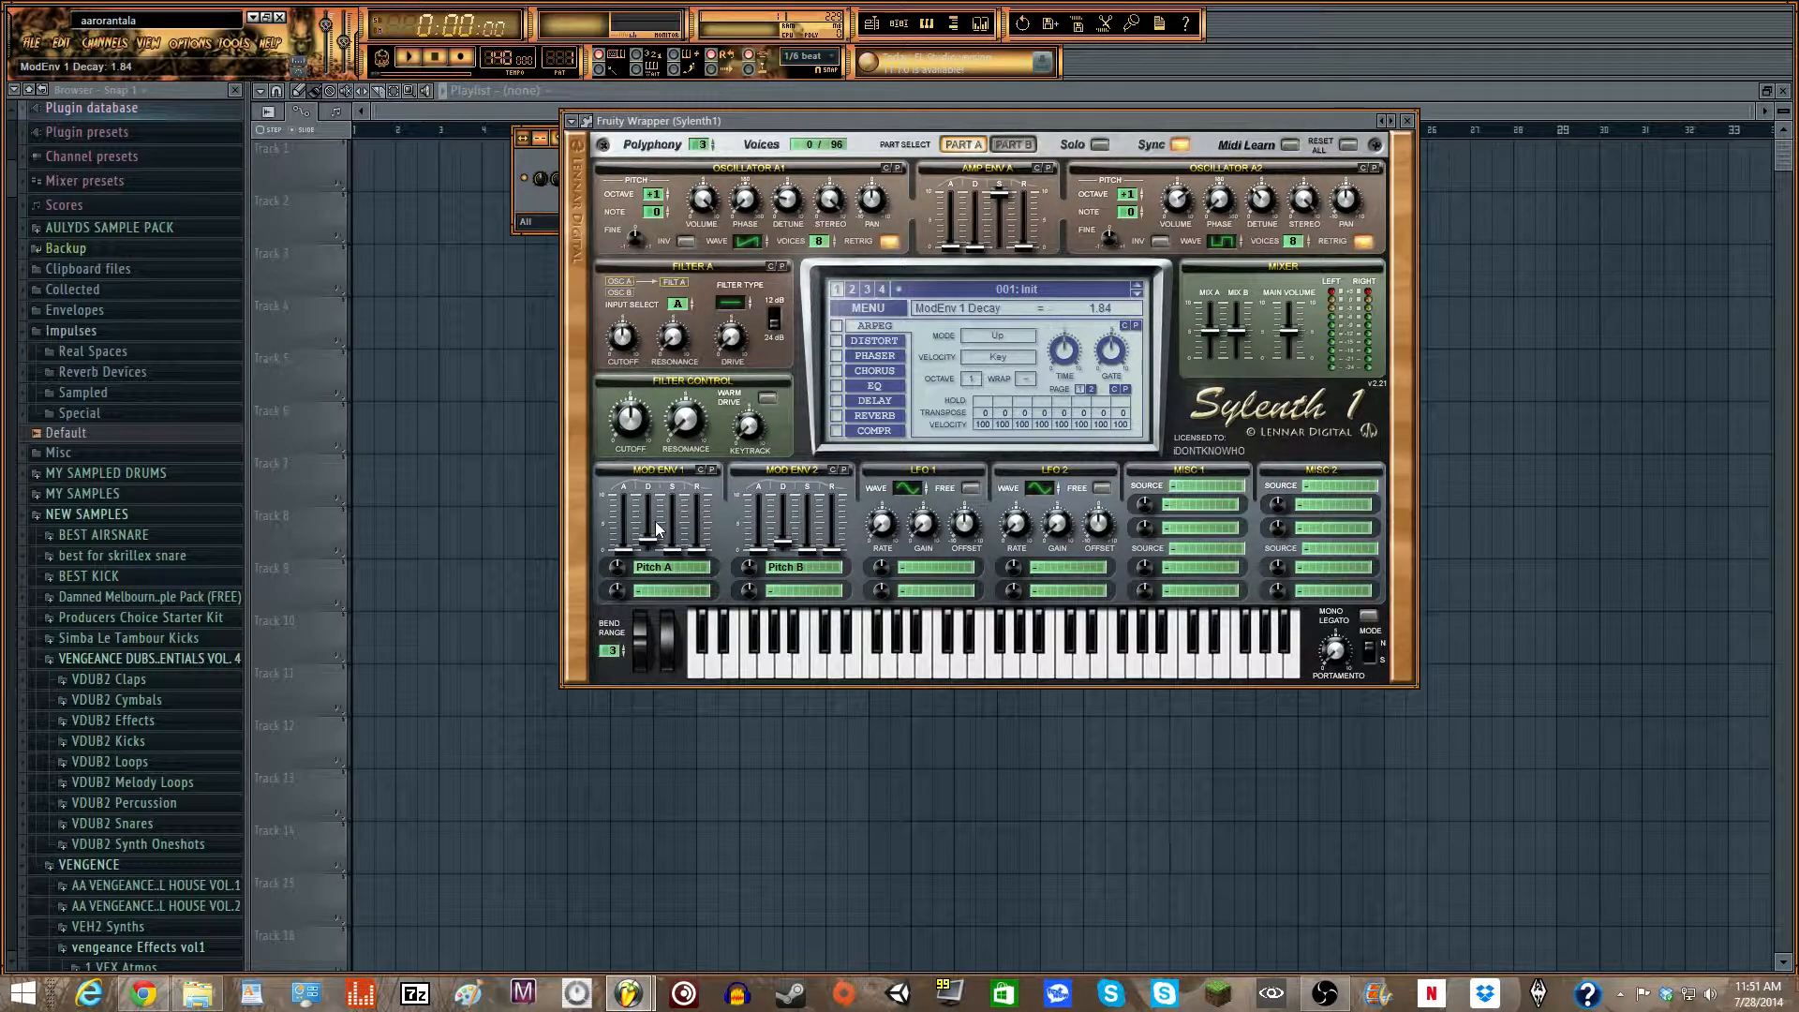
pyautogui.press('z')
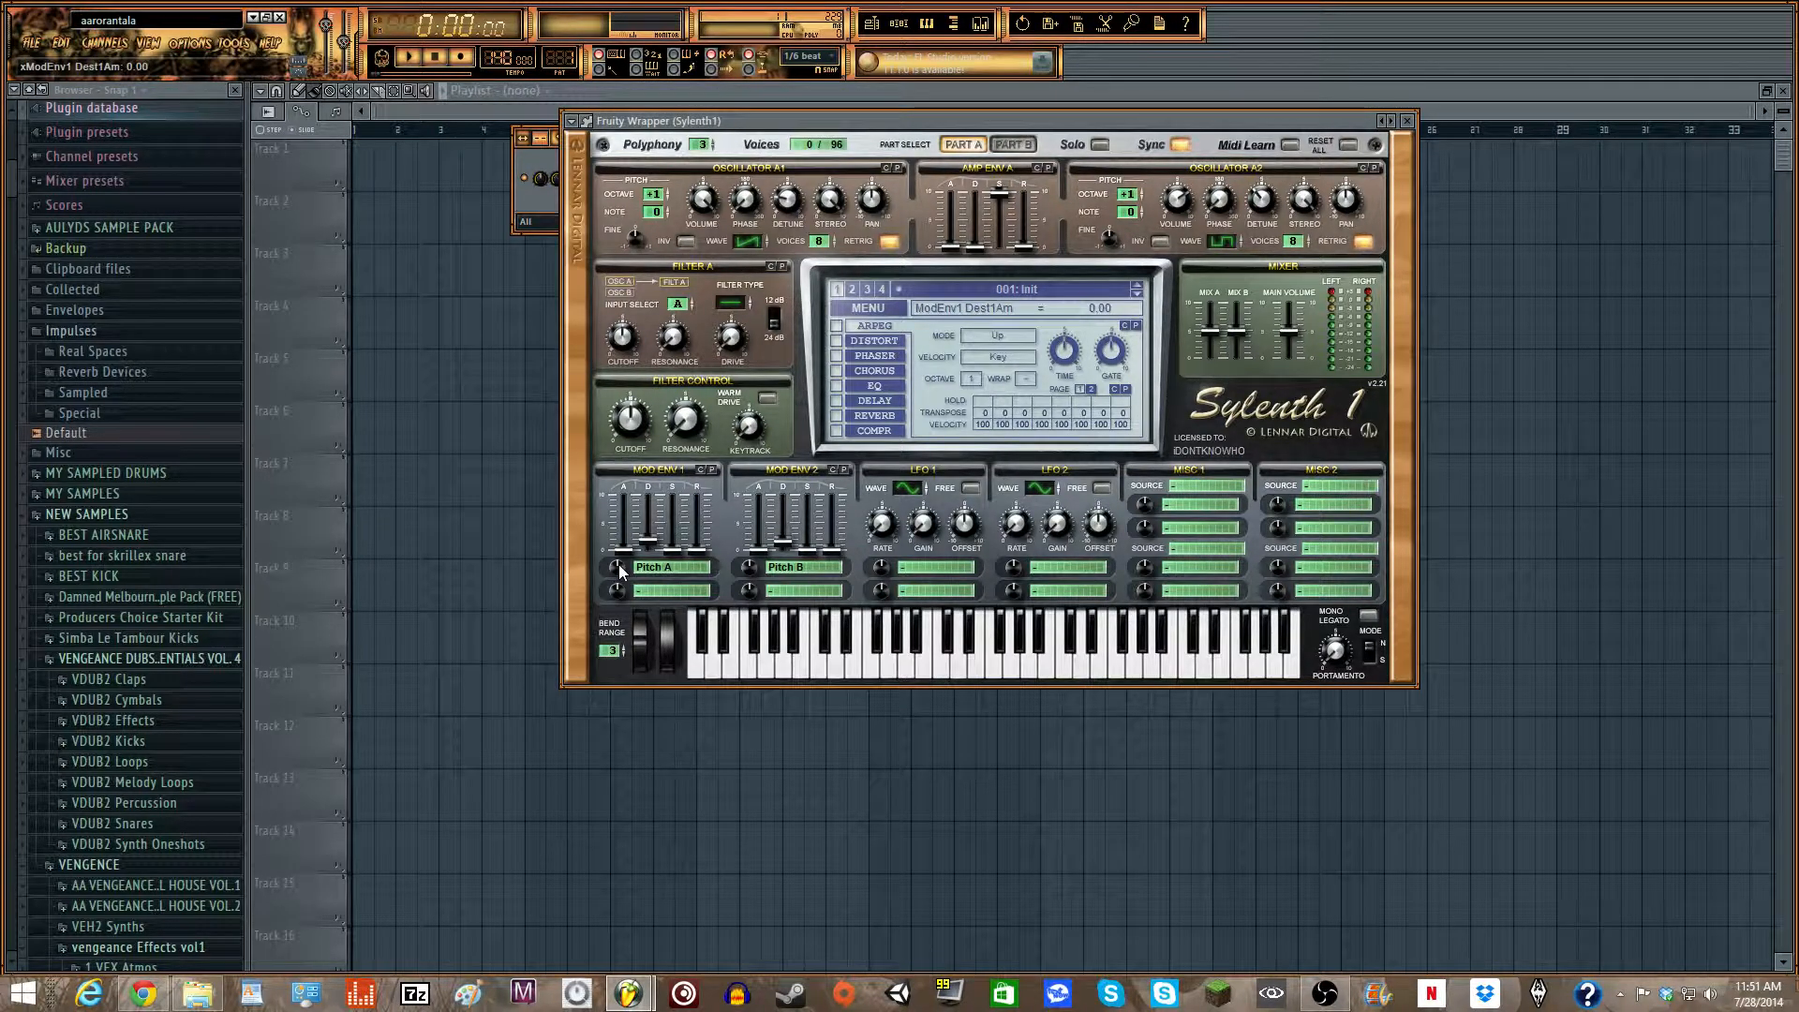
# - Adjust the Mod Env 1 amount on Pitch A and set the Mod Env 2 amount on Pitch B to about -0.57
pyautogui.moveTo(618, 569); pyautogui.dragTo(619, 575)
pyautogui.moveTo(619, 569); pyautogui.dragTo(623, 591)
pyautogui.moveTo(754, 569); pyautogui.dragTo(749, 569)
pyautogui.scroll(3, 748, 567)
# - Audition the pitch envelope modulation by playing notes repeatedly
pyautogui.press('q')
pyautogui.press('q')
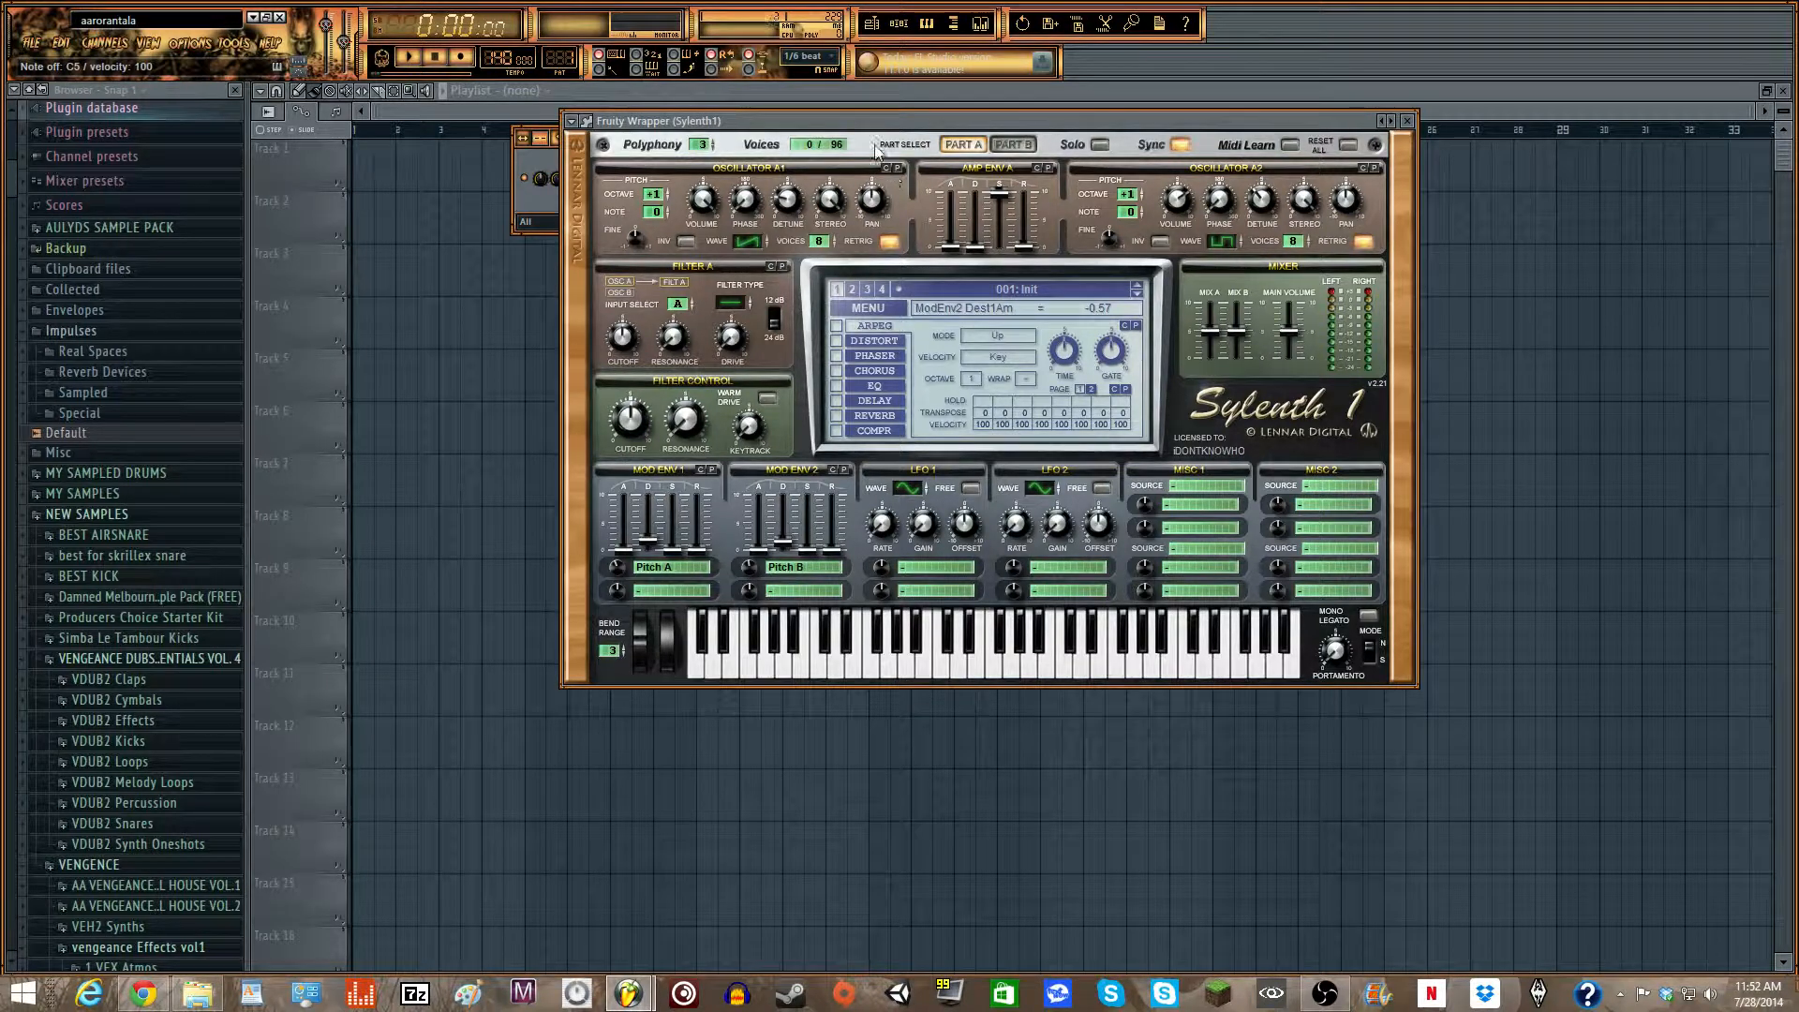
pyautogui.press('q')
pyautogui.press('w')
pyautogui.press('q')
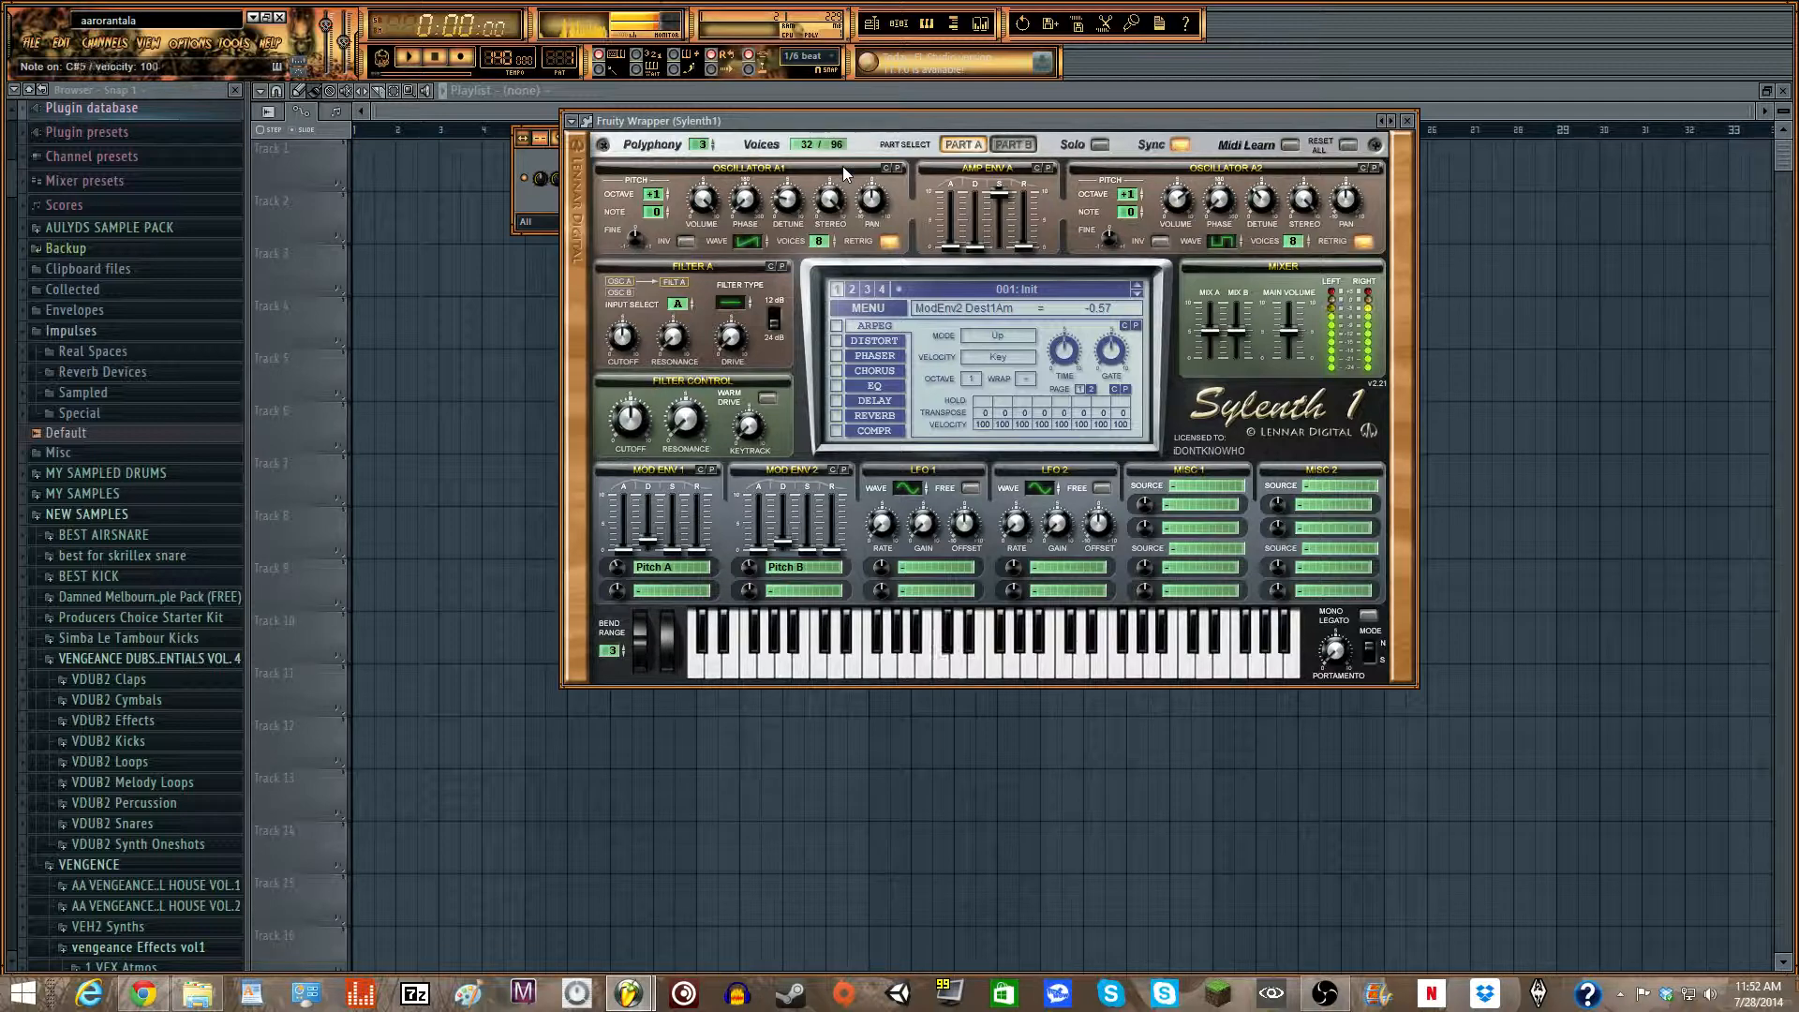
pyautogui.press('q')
pyautogui.press('q')
pyautogui.press('q')
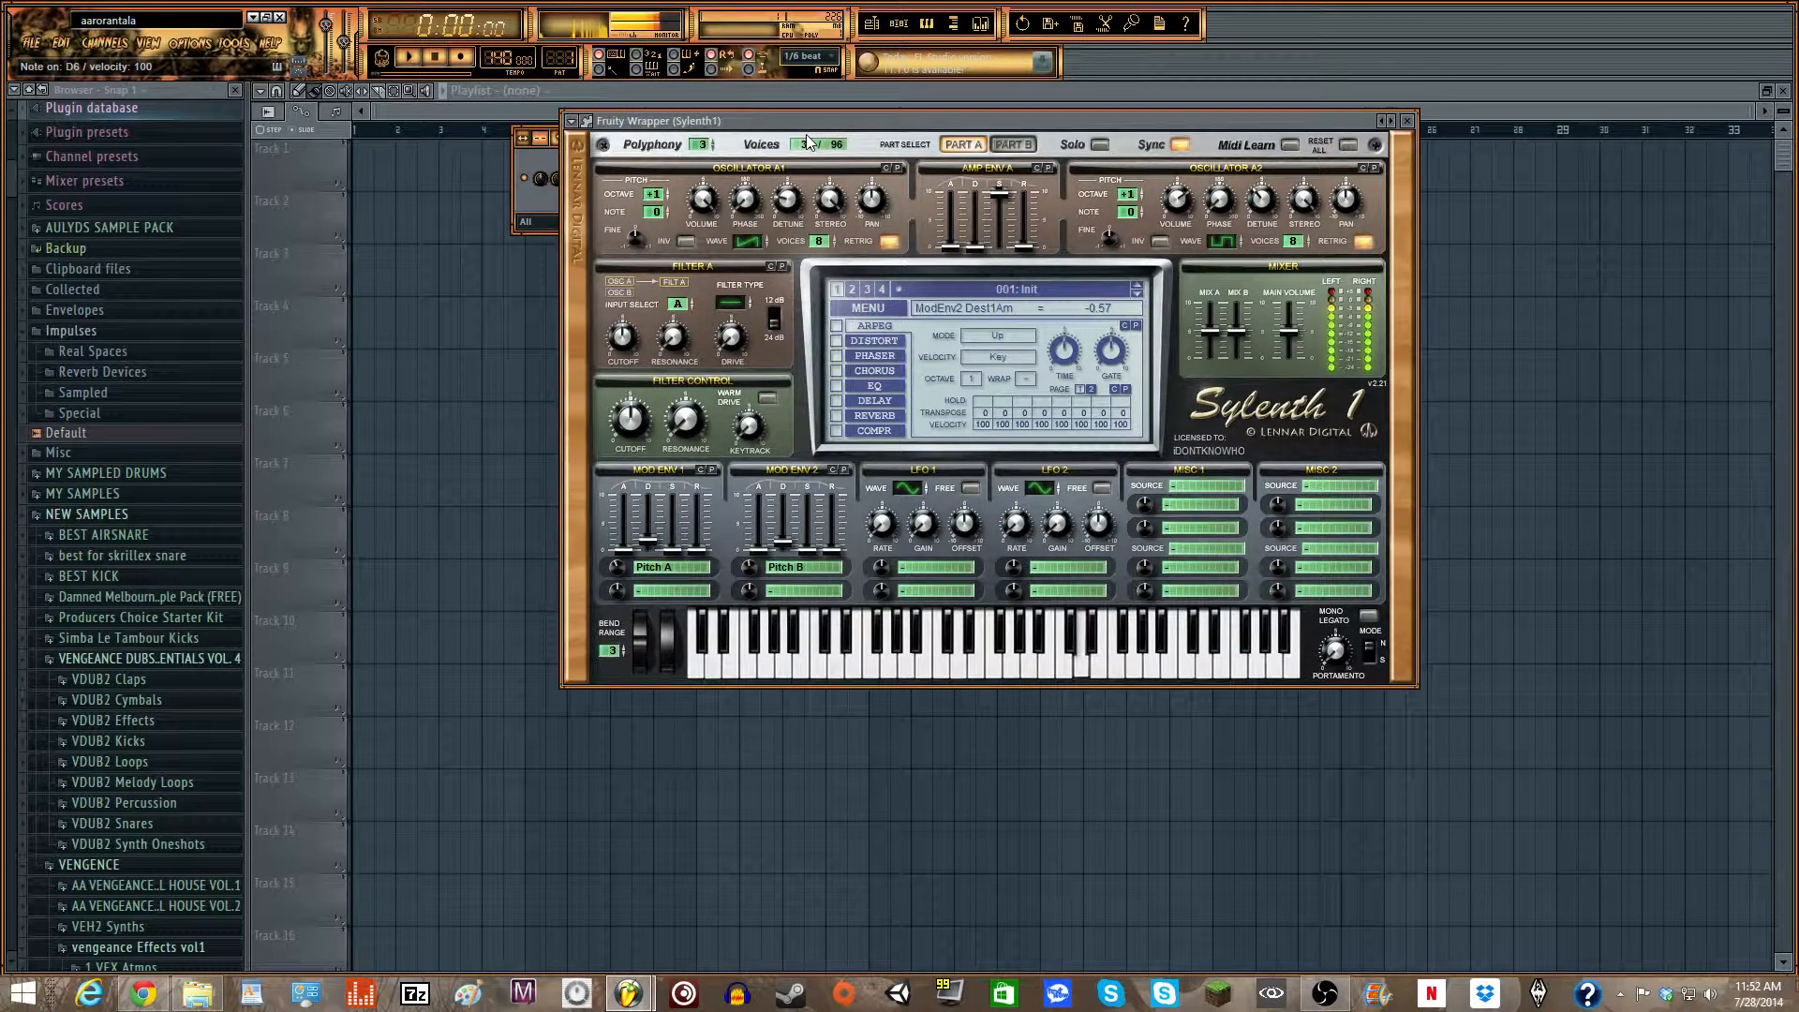
pyautogui.press('r')
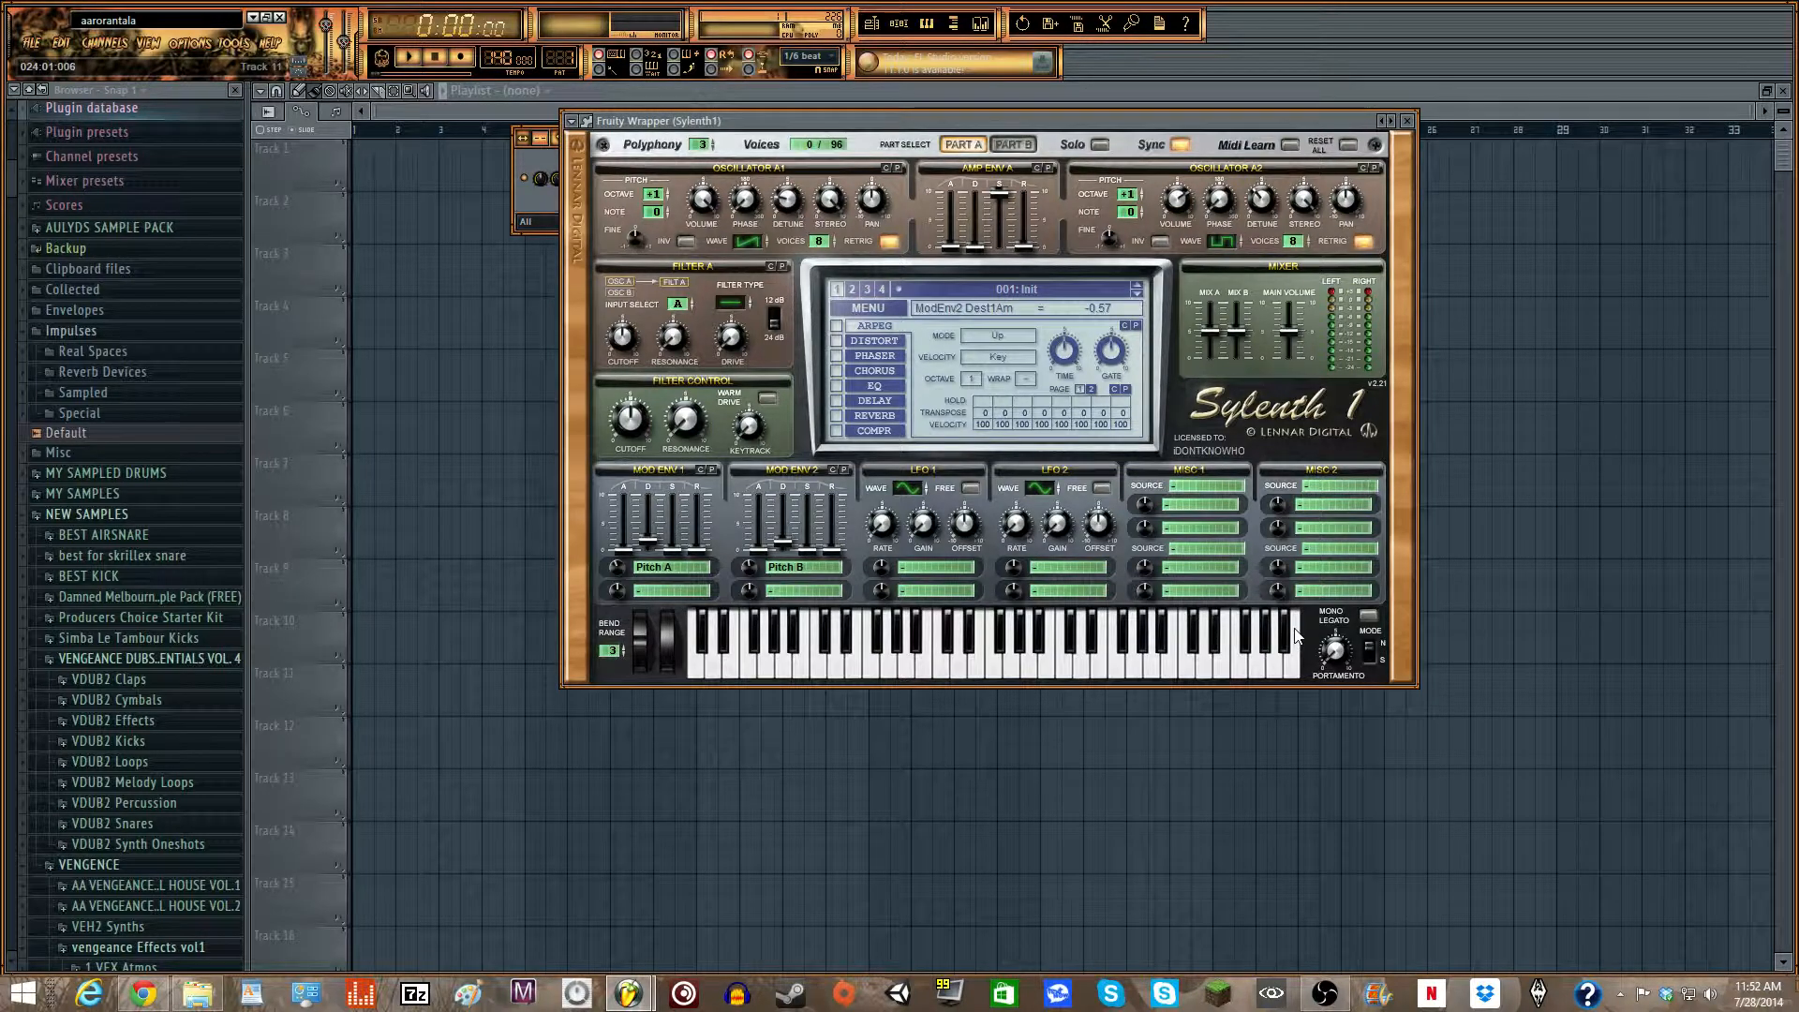
# - Turn on Mono Legato, set the portamento time to about 7.24, and test the glide with a few notes
pyautogui.click(1368, 616)
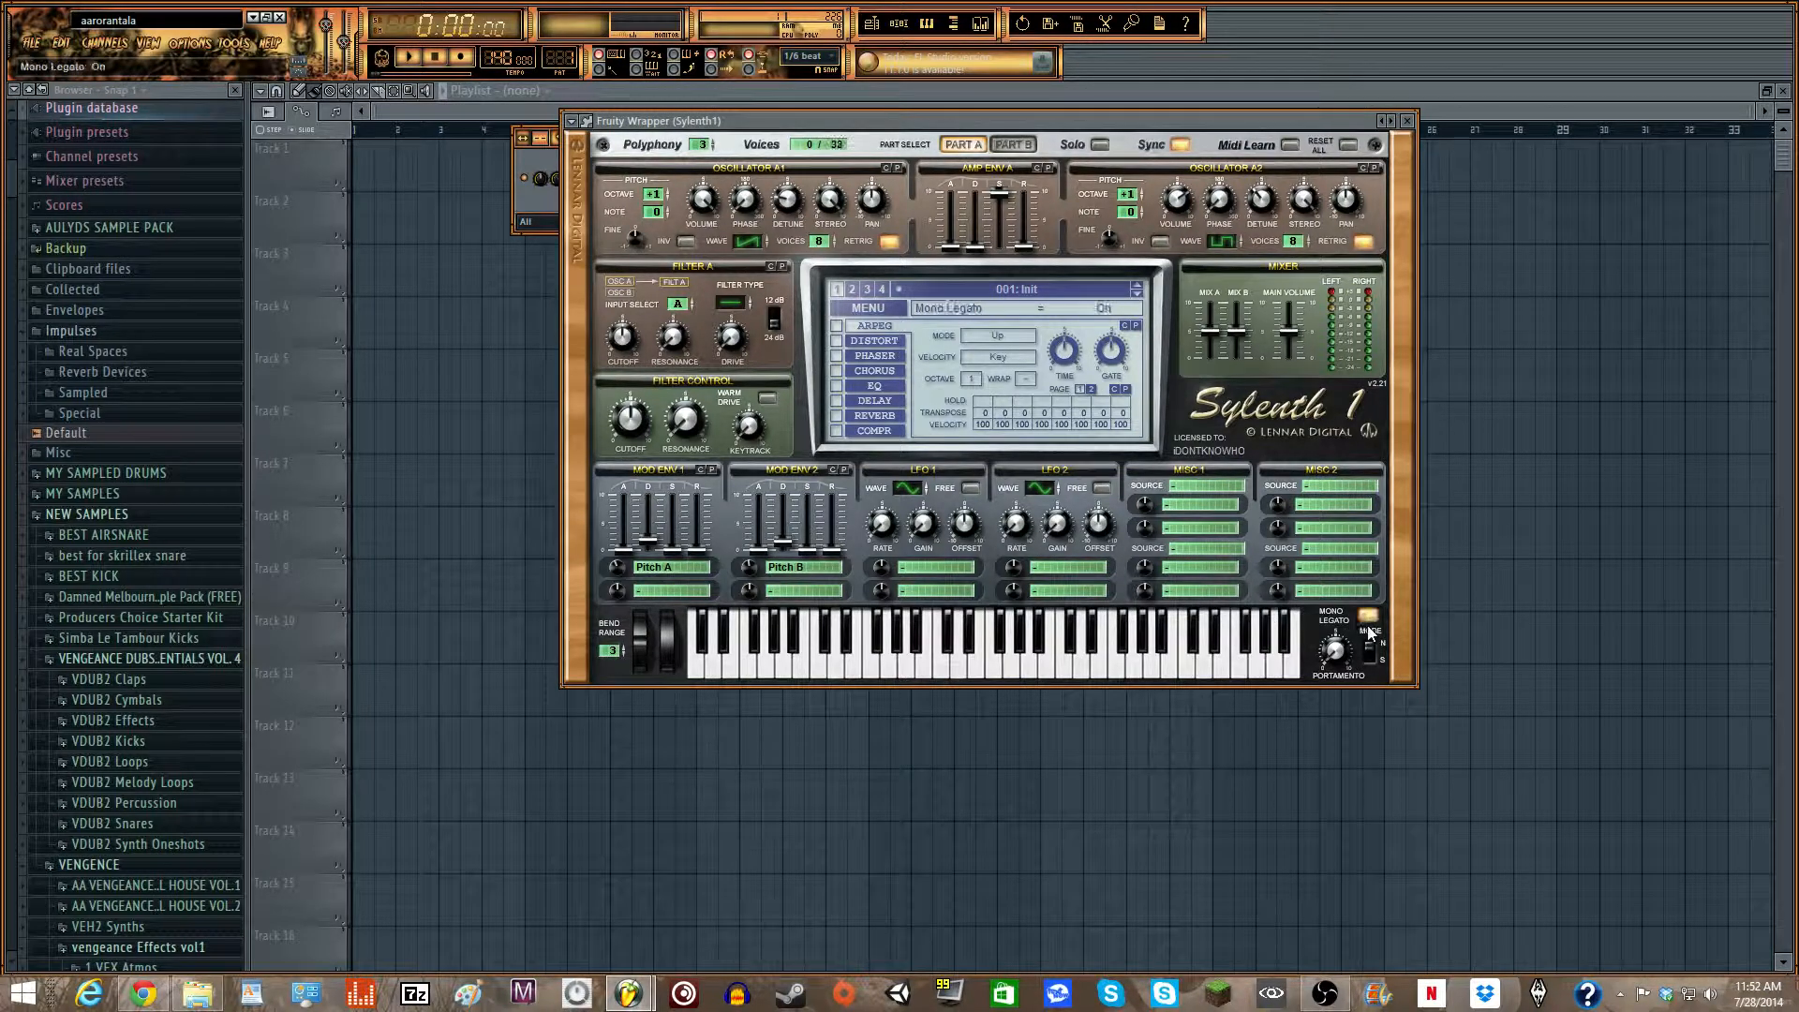
pyautogui.moveTo(1340, 656); pyautogui.dragTo(1336, 509)
pyautogui.moveTo(903, 122); pyautogui.dragTo(866, 211)
pyautogui.press('z')
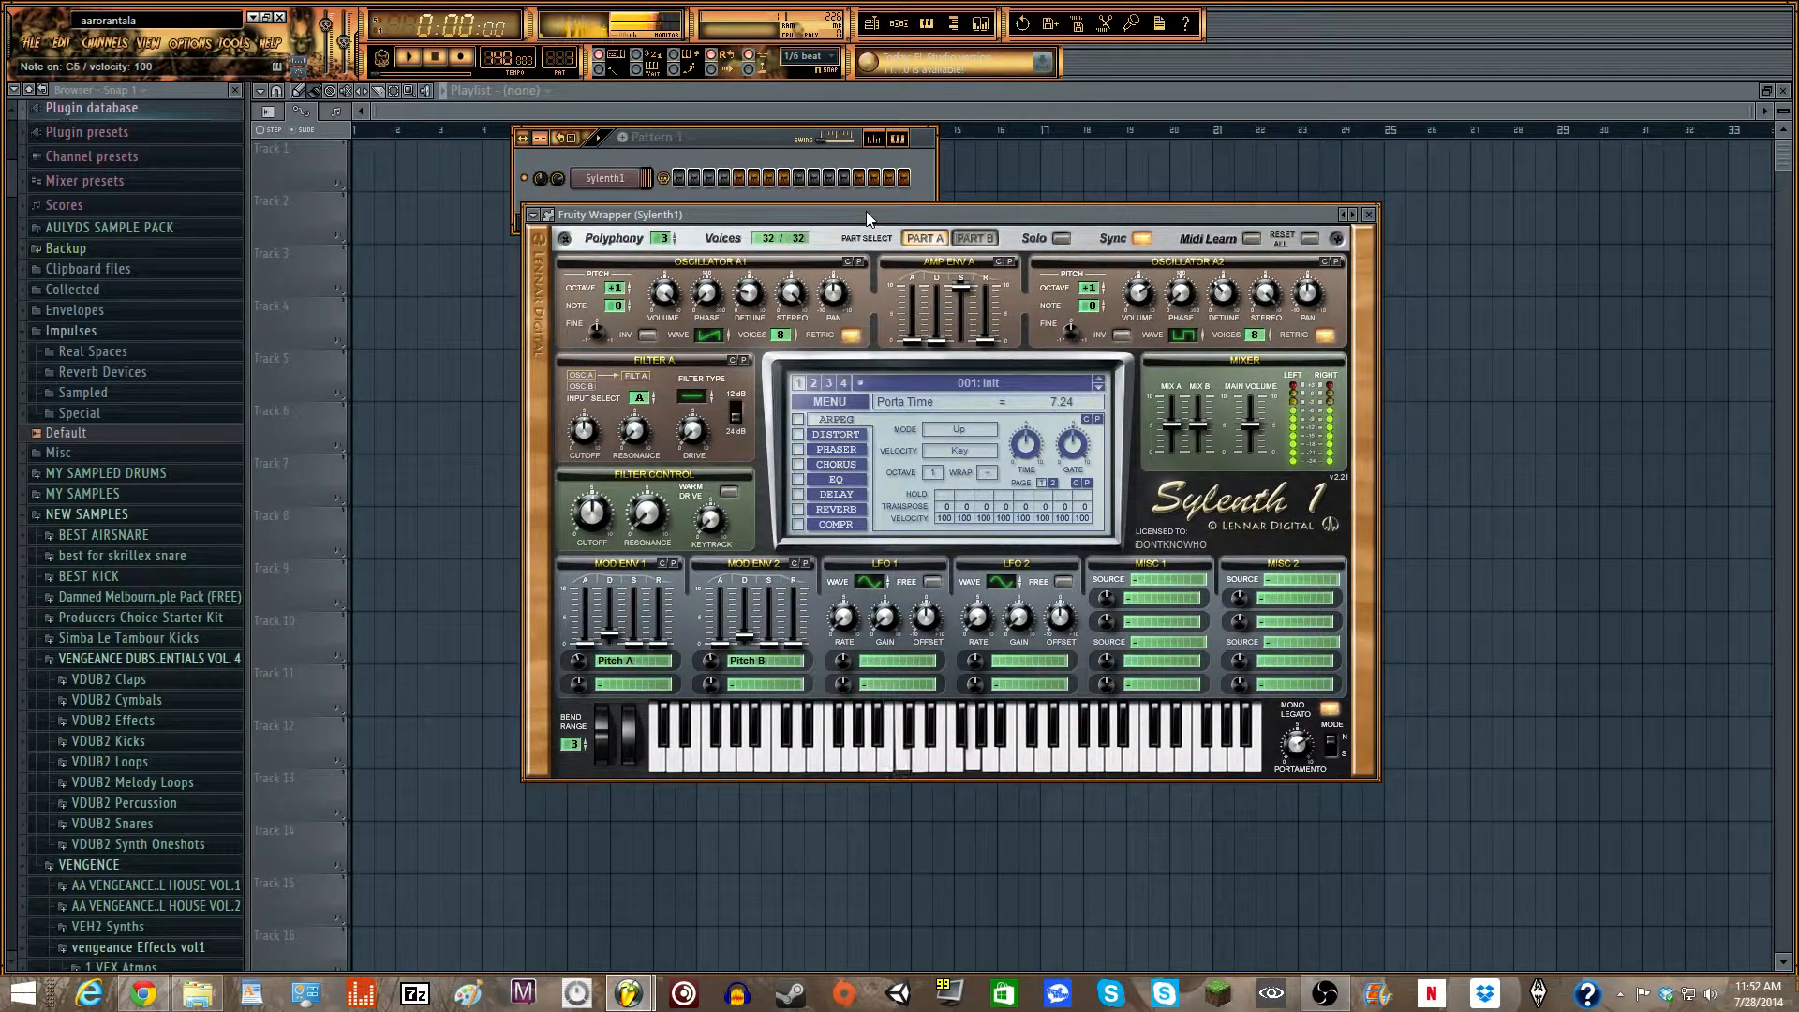
pyautogui.press('b')
# - Turn on the chorus effect, set its rate to about 3.60 Hz and dry/wet to about 38.57%, and test it with notes
pyautogui.click(836, 465)
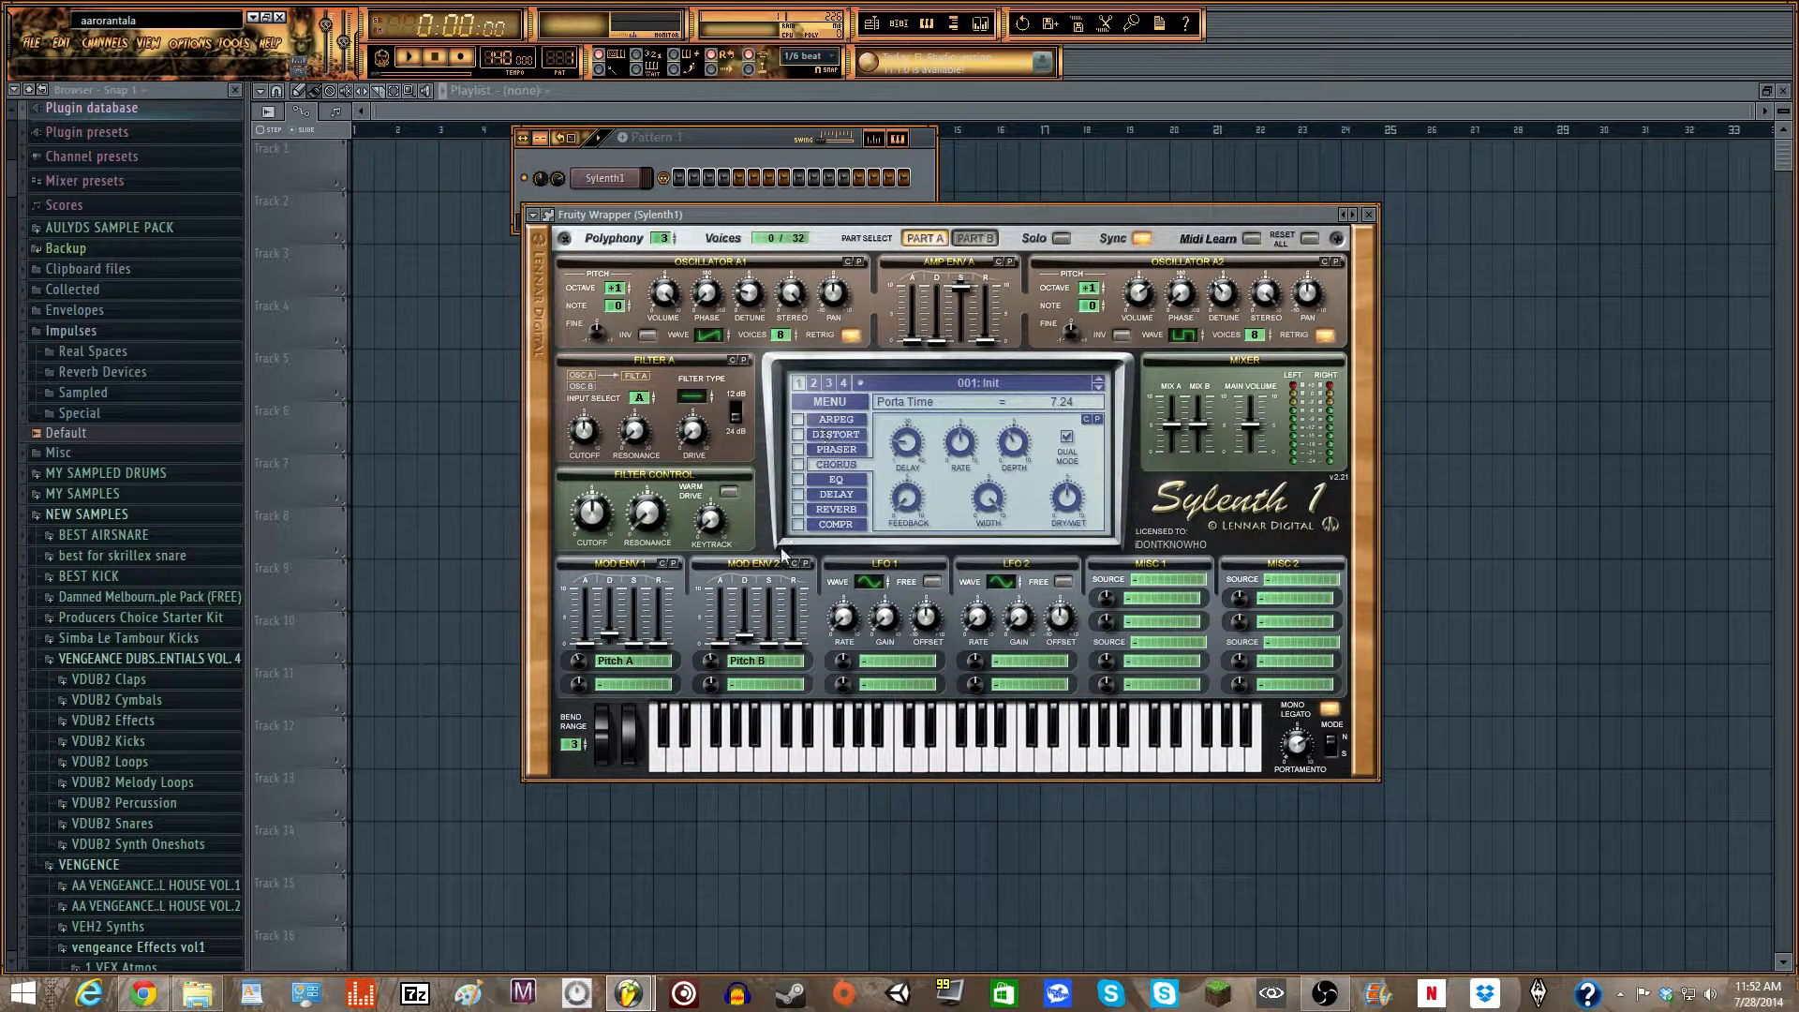
pyautogui.click(817, 434)
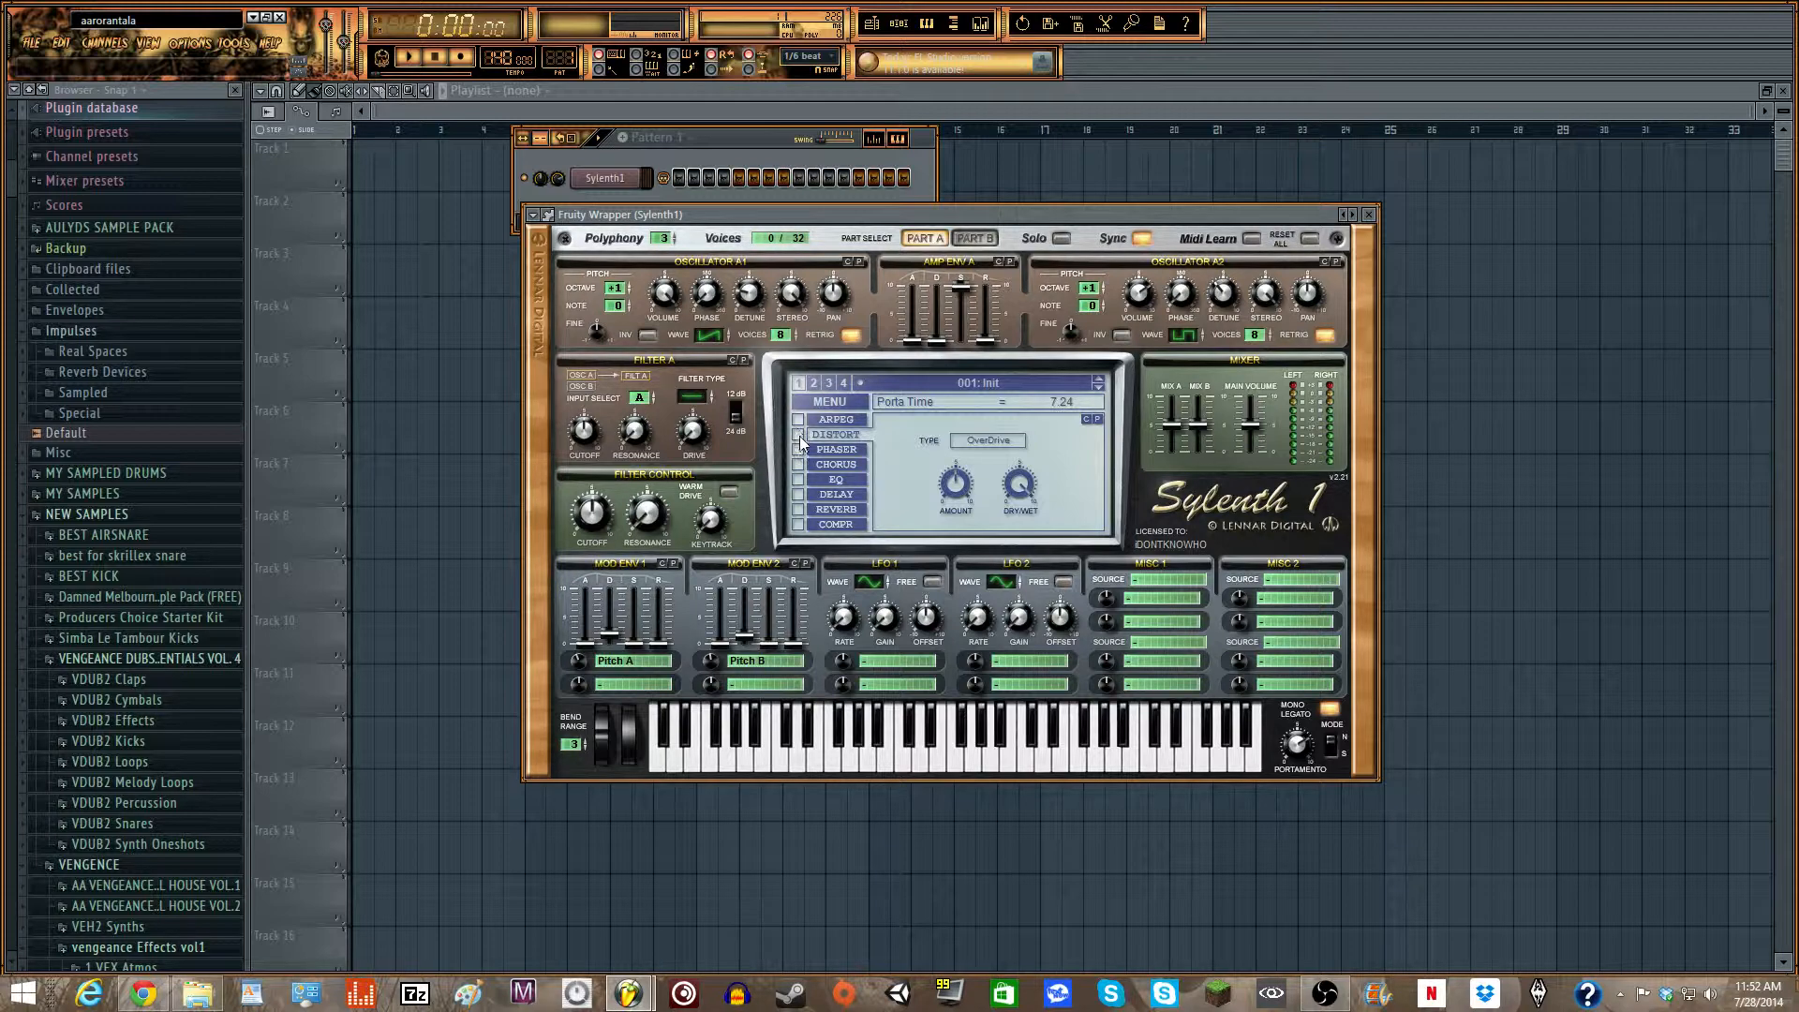
pyautogui.click(822, 464)
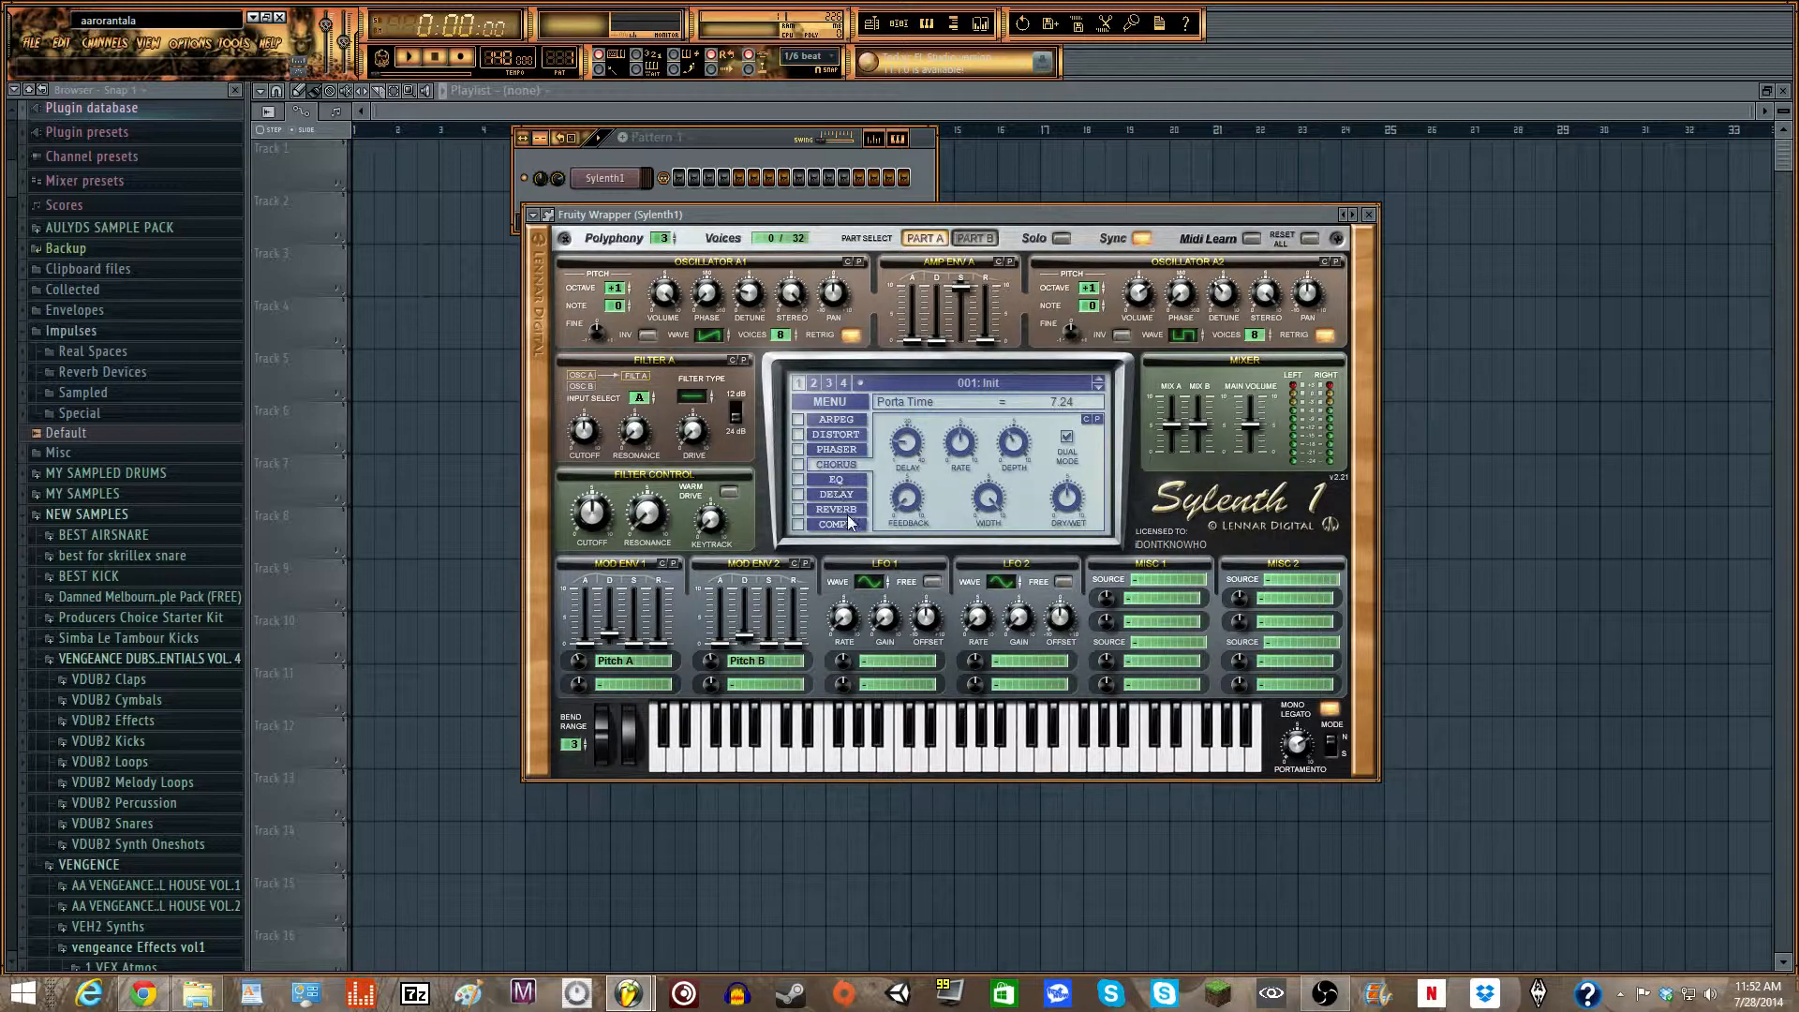
pyautogui.click(796, 464)
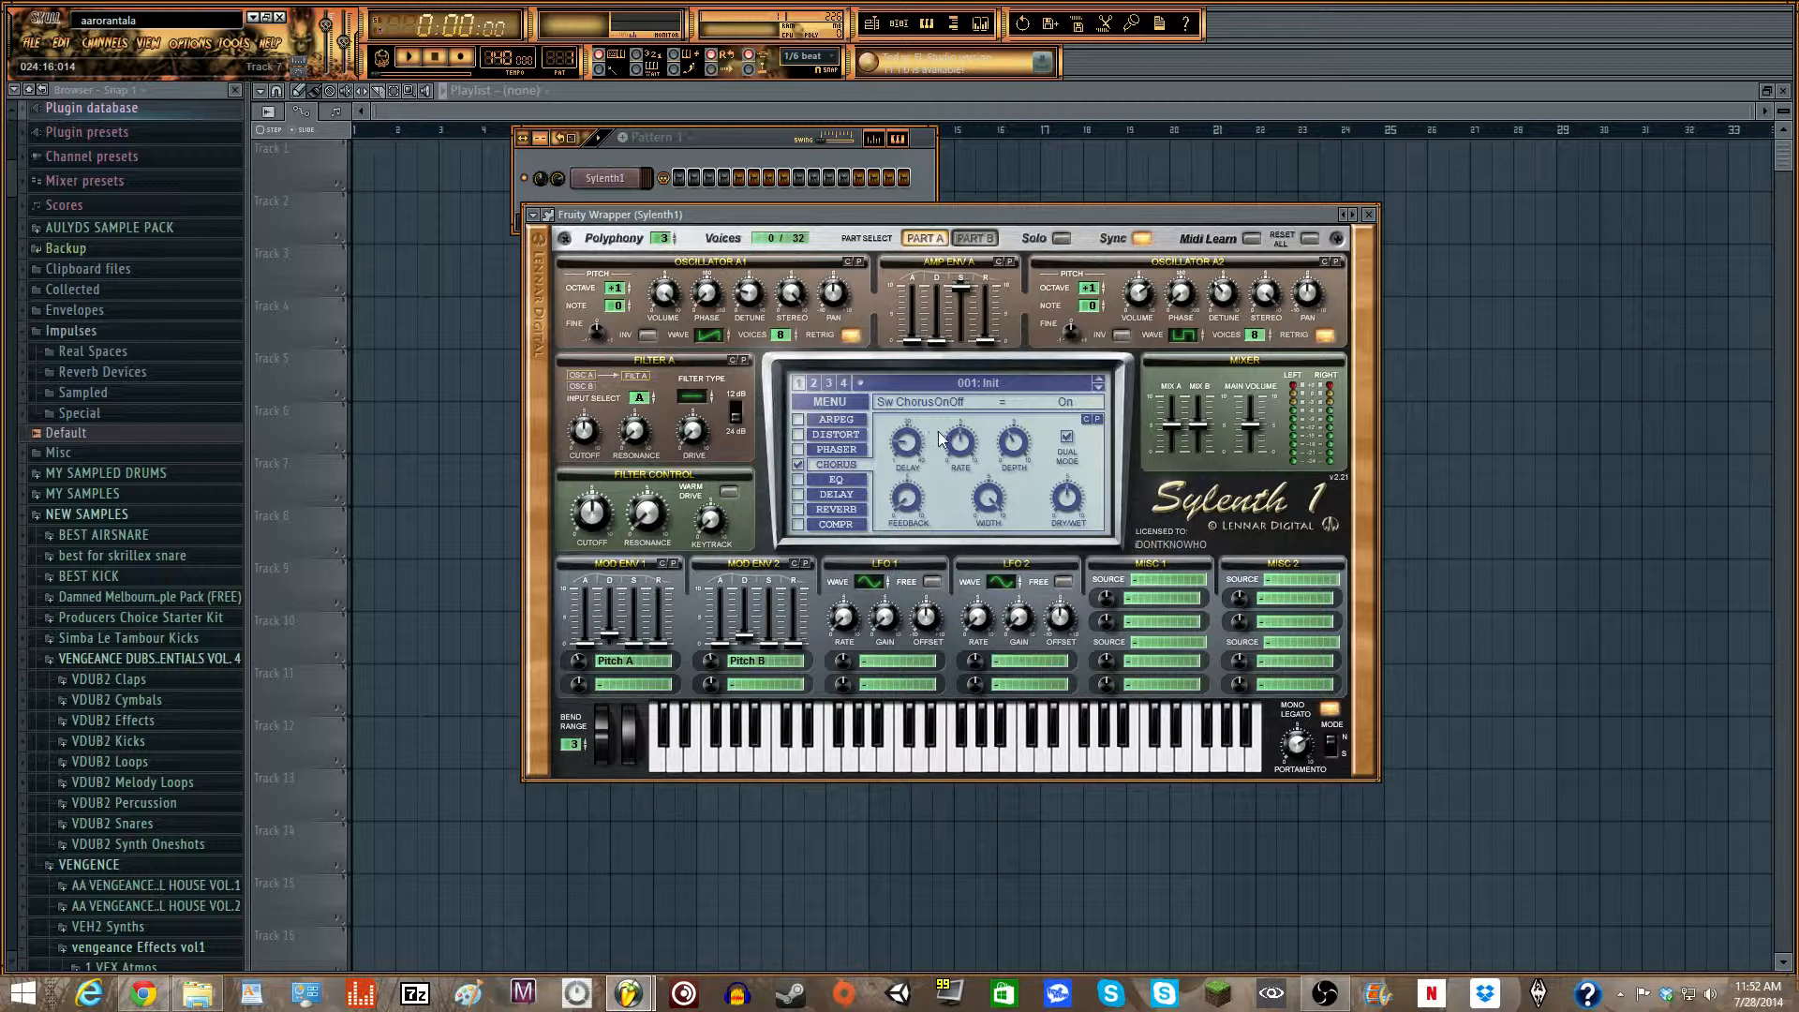
pyautogui.moveTo(959, 442); pyautogui.dragTo(961, 397)
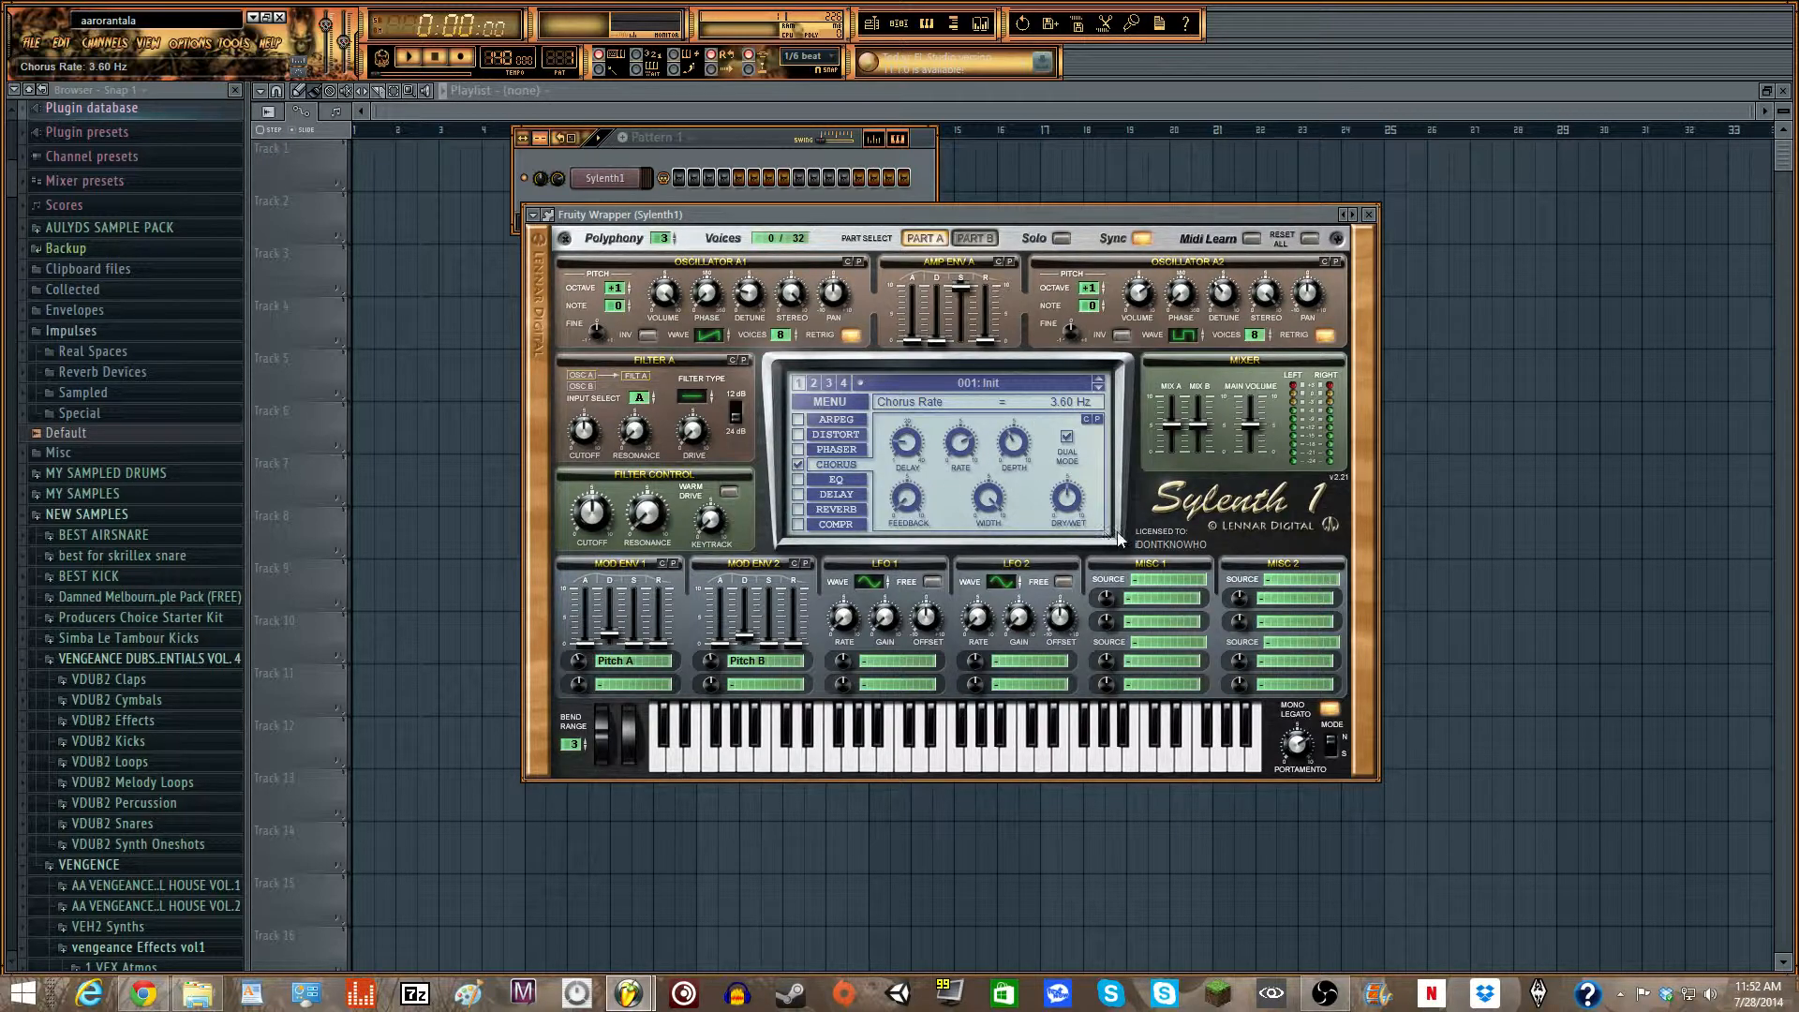
pyautogui.click(1085, 520)
pyautogui.moveTo(1083, 513); pyautogui.dragTo(1084, 514)
pyautogui.press('z')
pyautogui.press('c')
pyautogui.press('b')
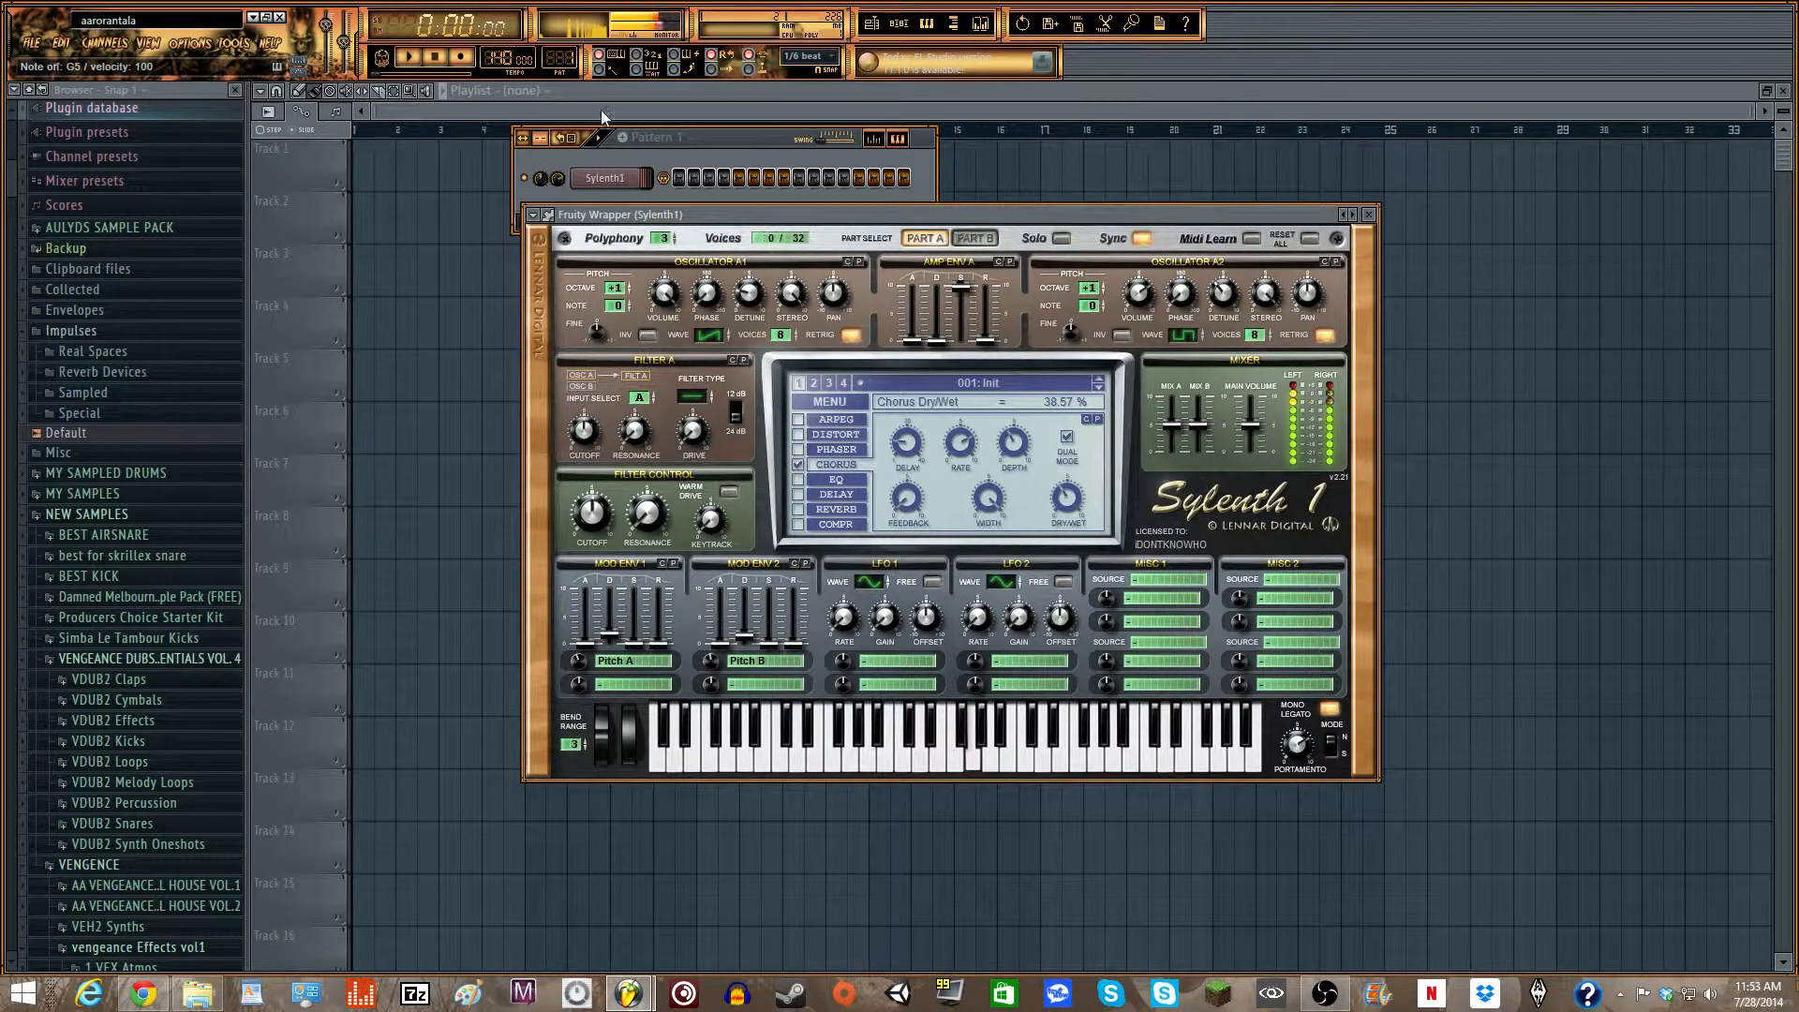
# - Turn on the OverDrive distortion effect and set its amount to 10.00
pyautogui.moveTo(772, 216); pyautogui.dragTo(746, 218)
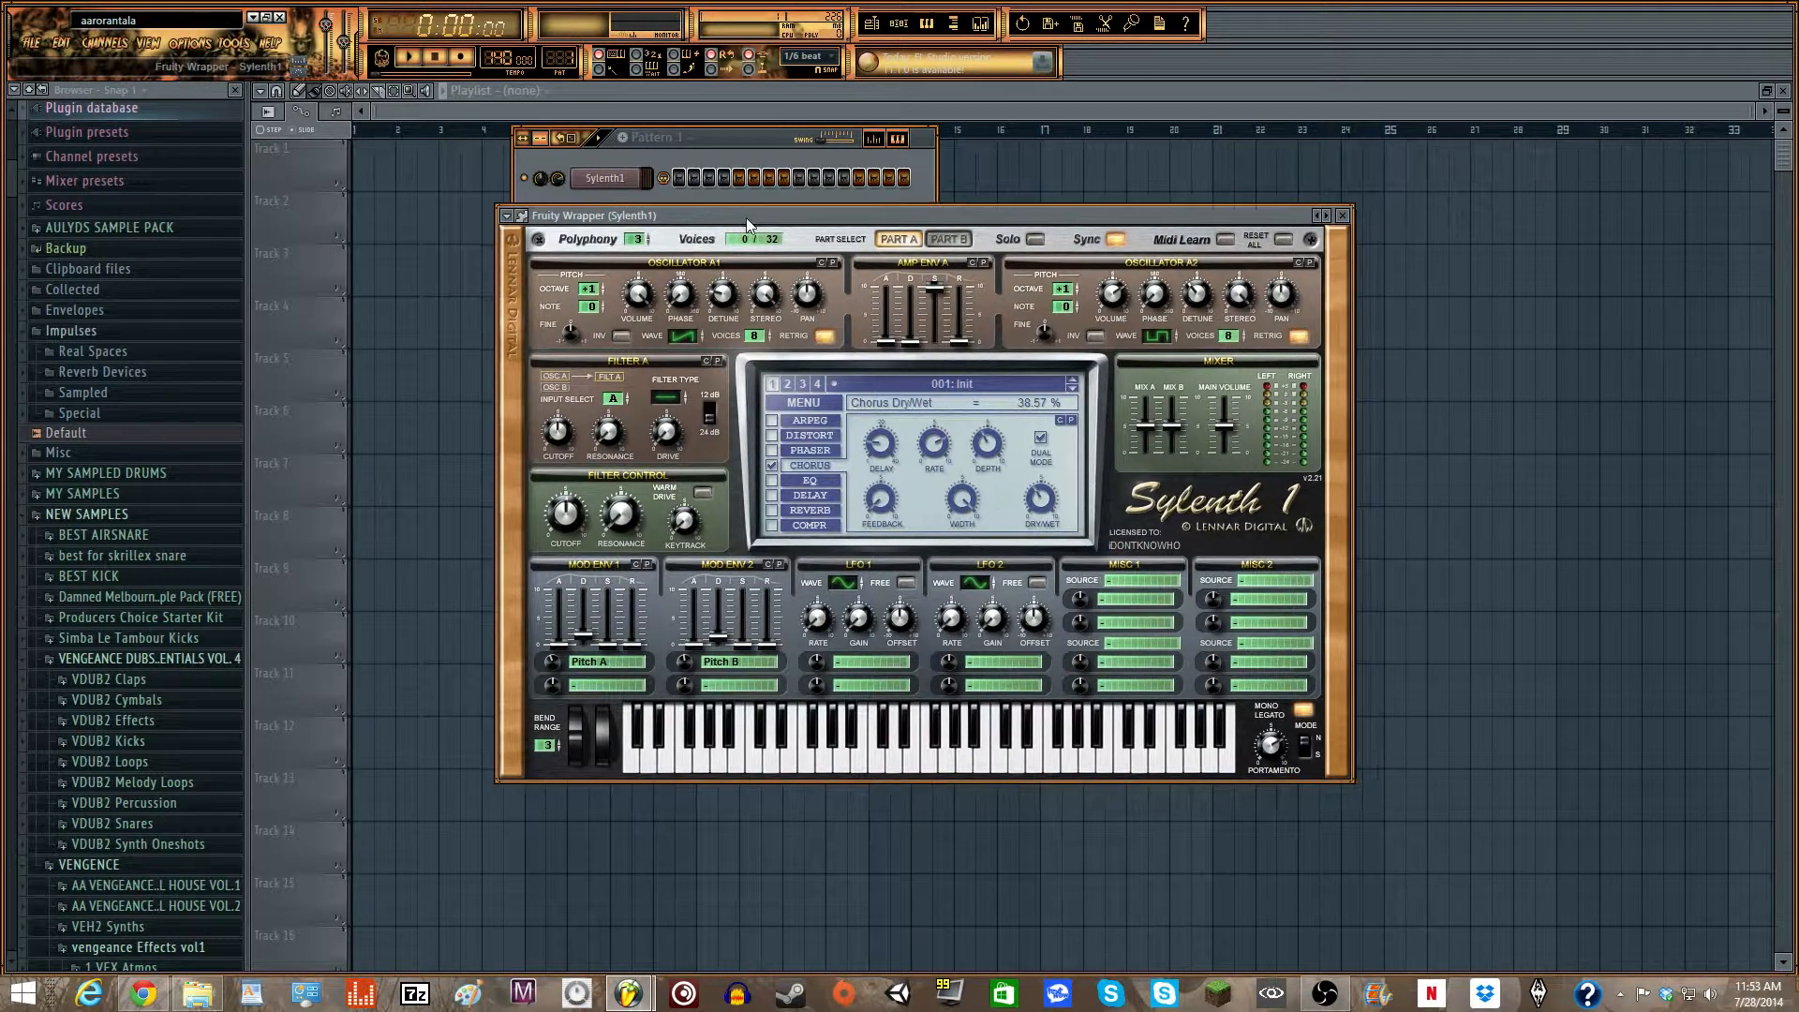
pyautogui.click(776, 513)
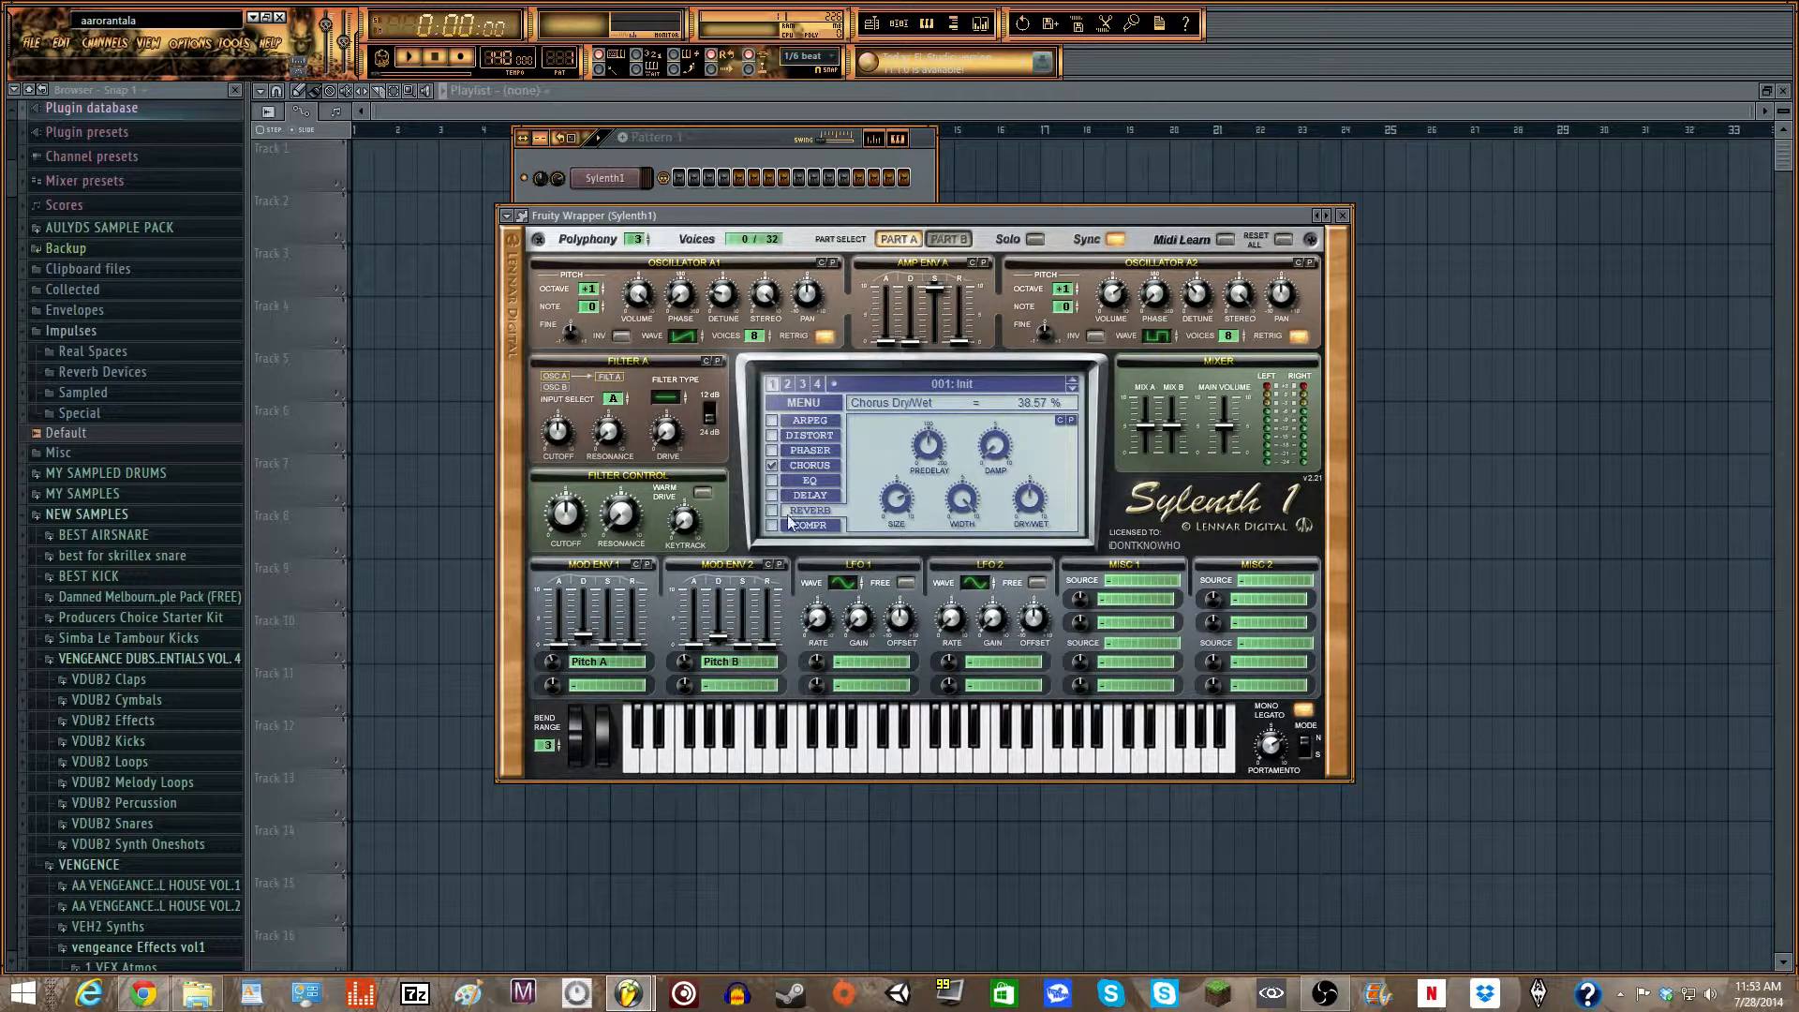
pyautogui.click(803, 437)
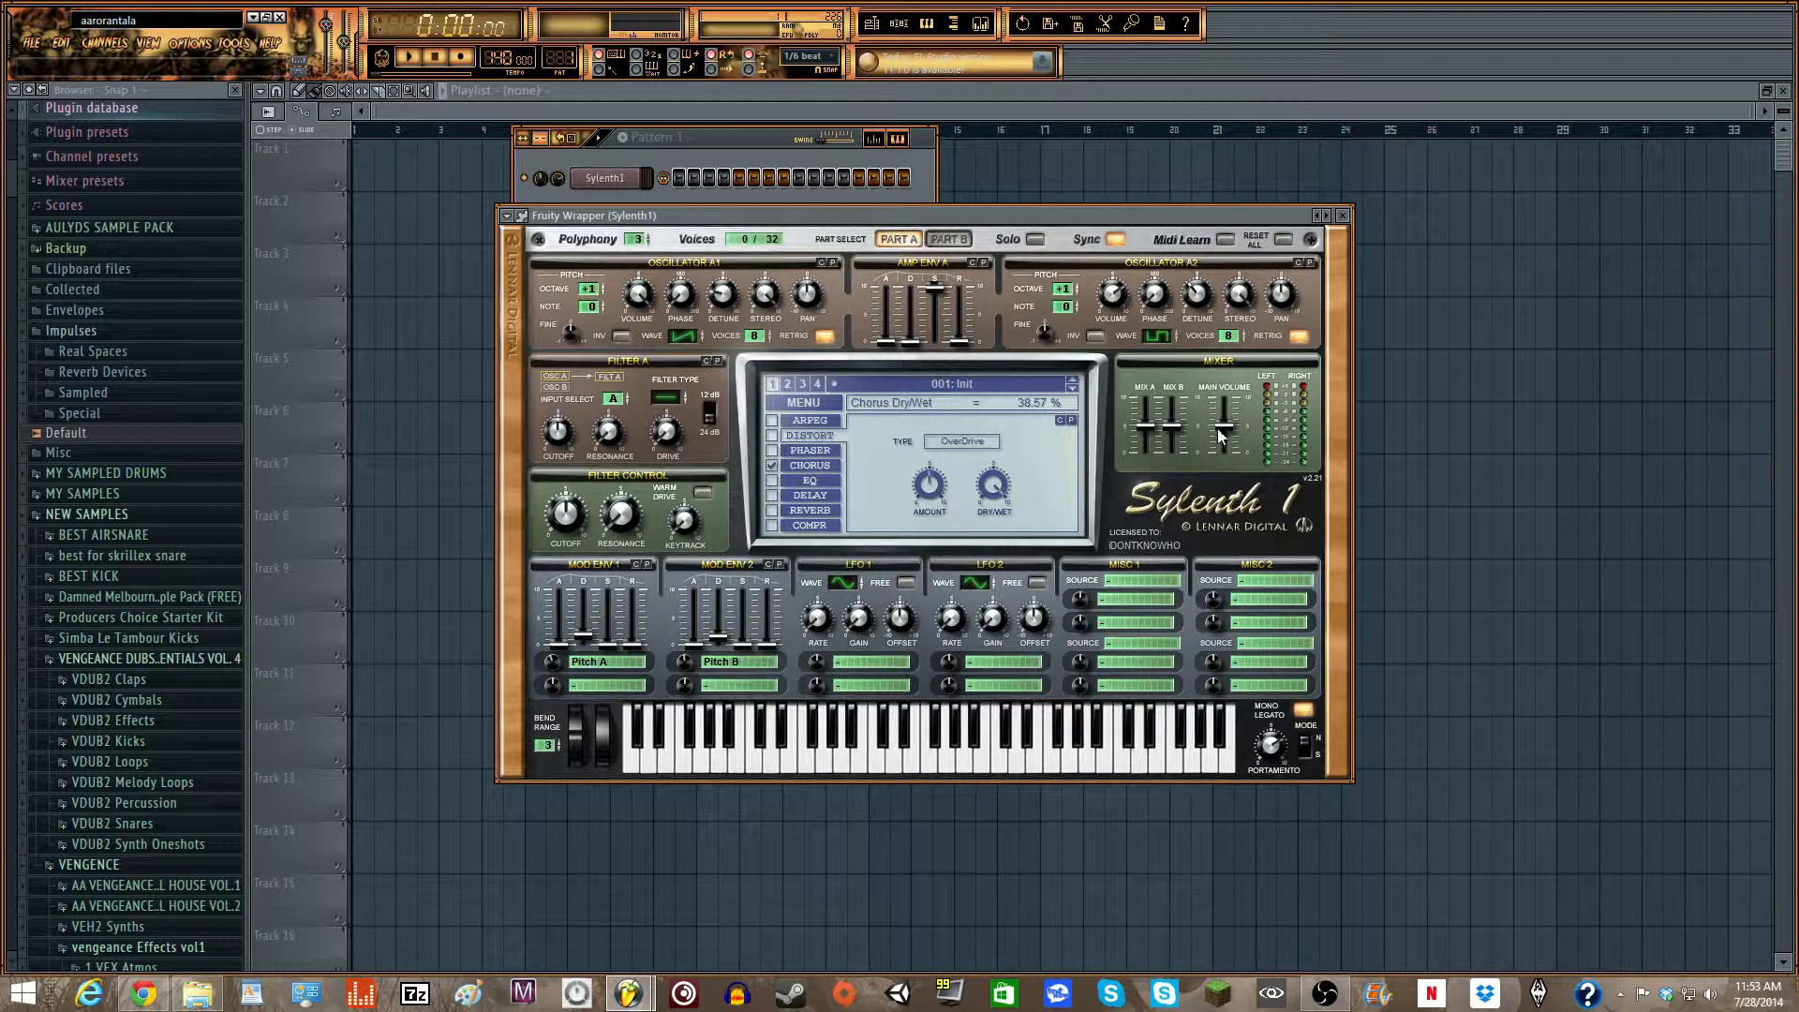
pyautogui.moveTo(1221, 433); pyautogui.dragTo(1221, 424)
pyautogui.click(772, 435)
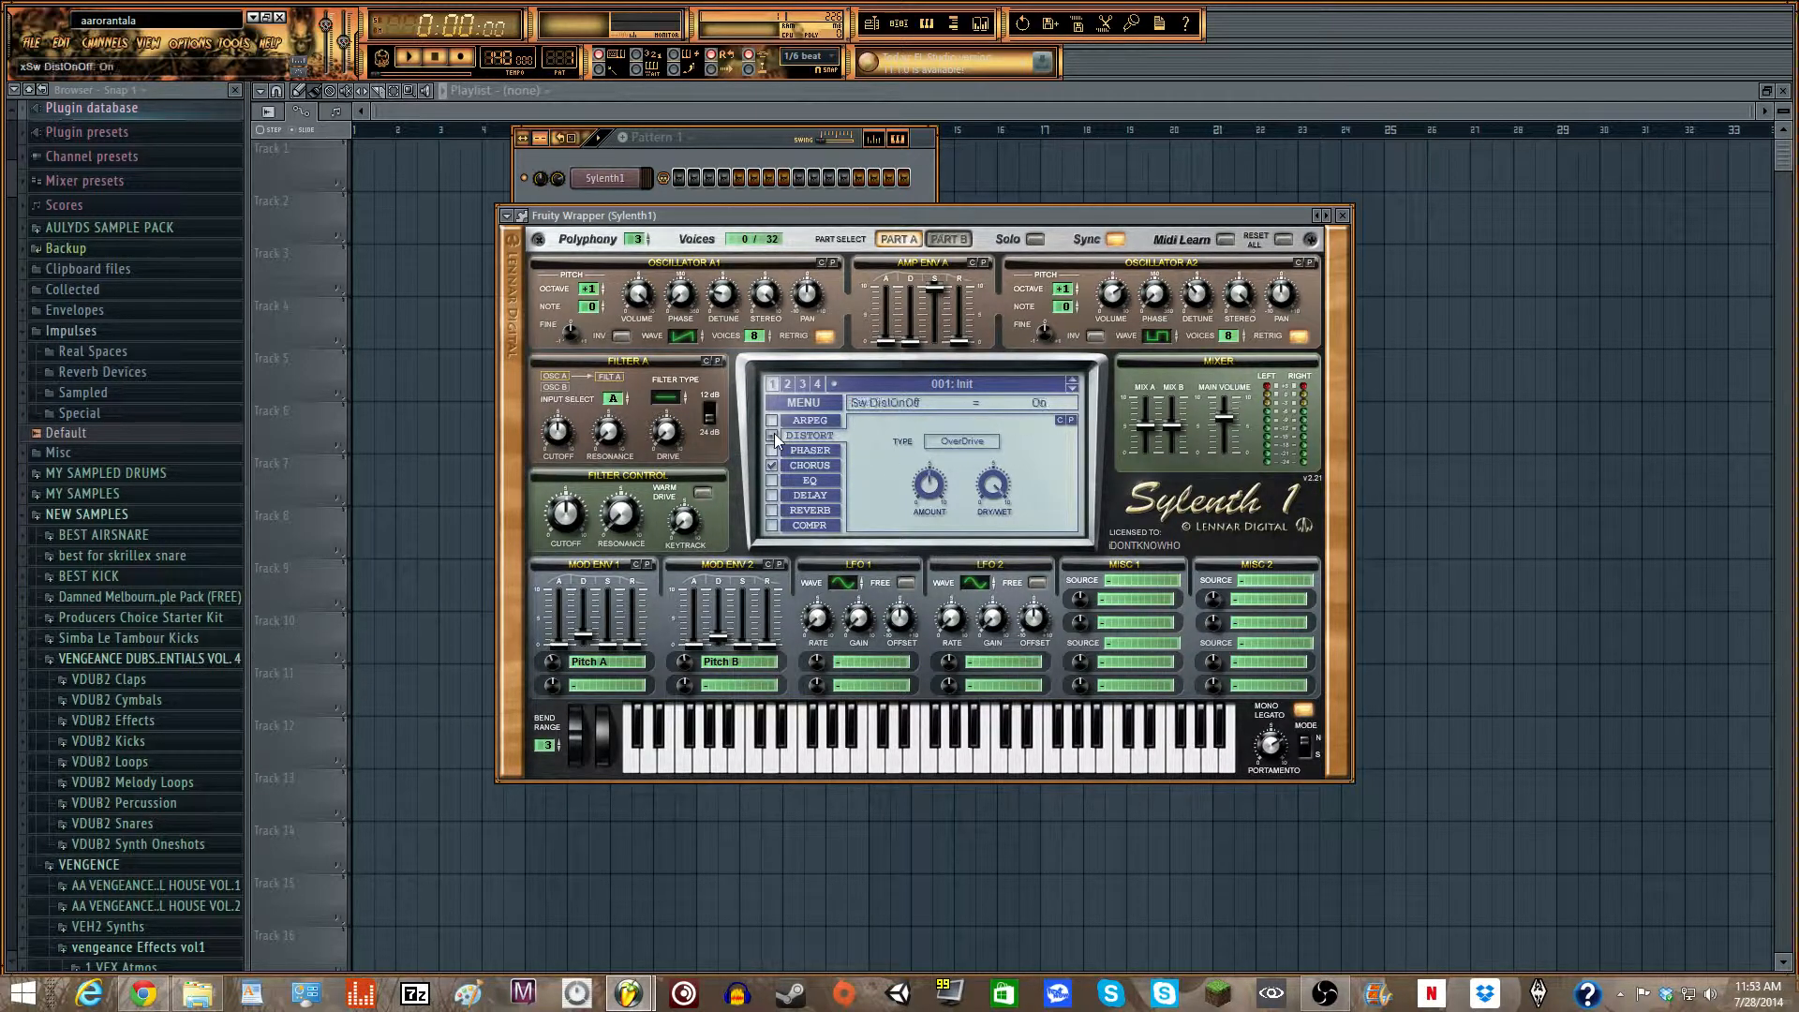
pyautogui.click(937, 492)
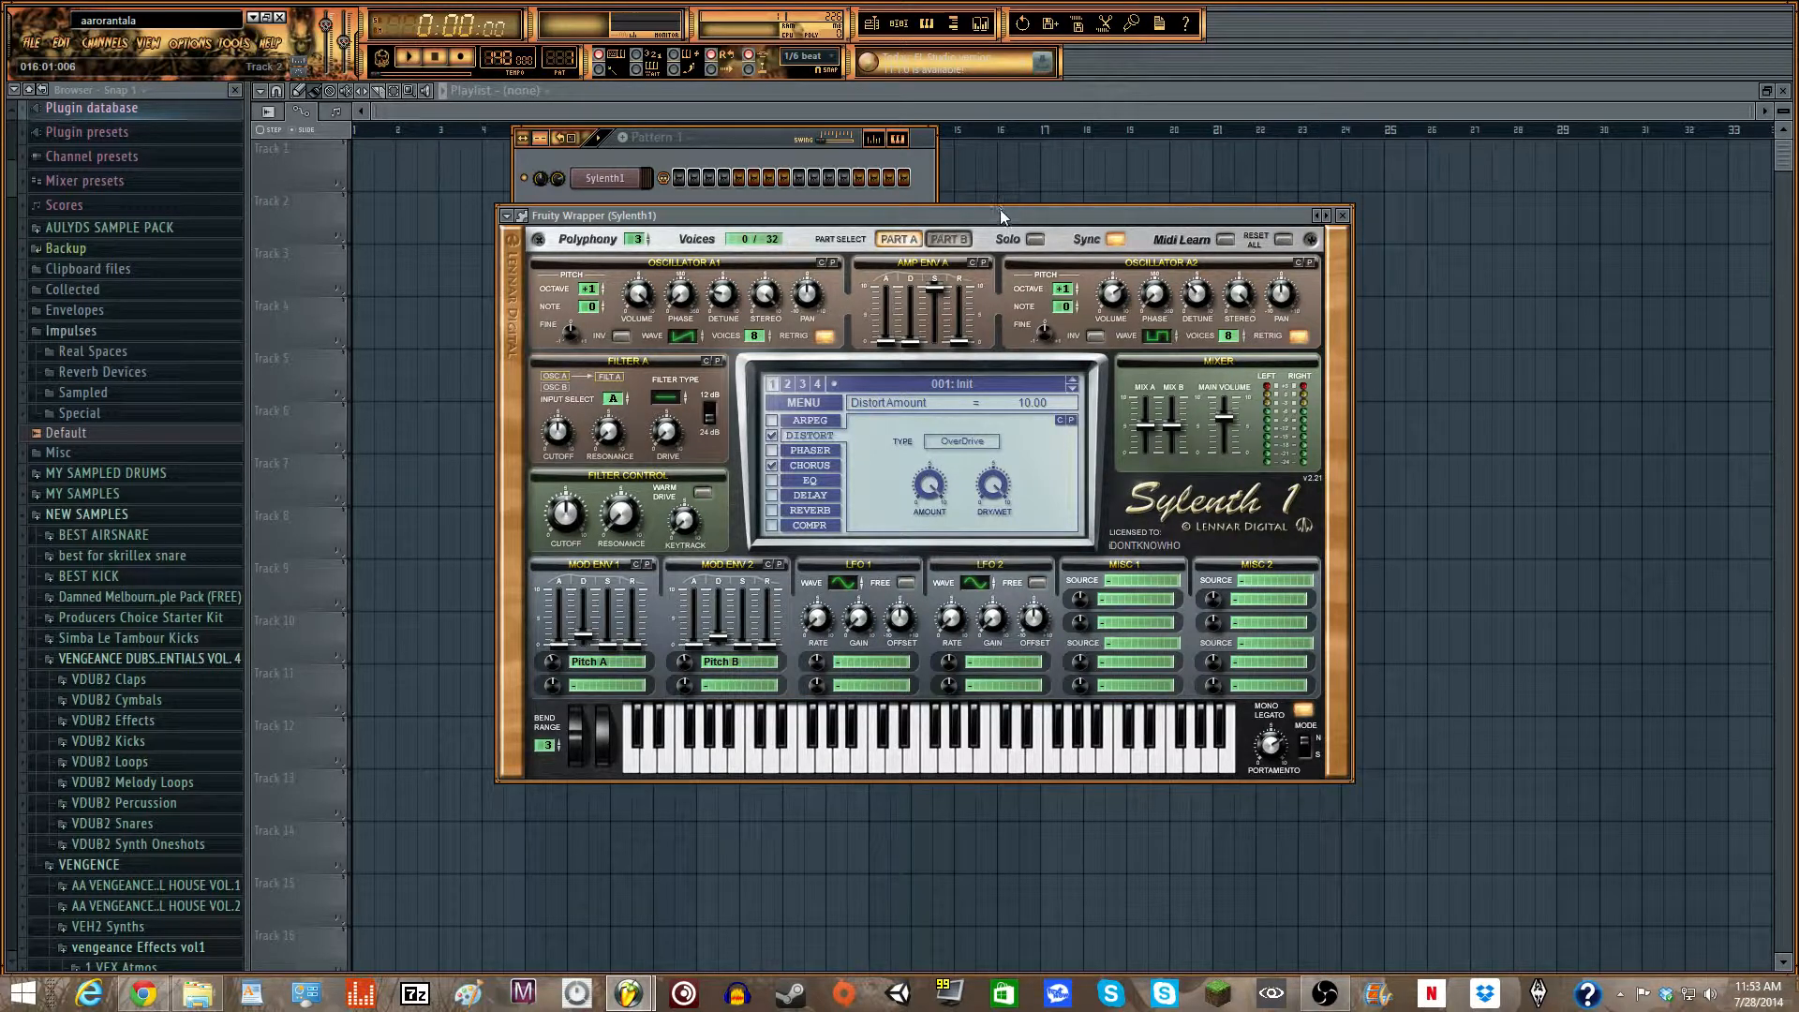
pyautogui.moveTo(1001, 217); pyautogui.dragTo(995, 261)
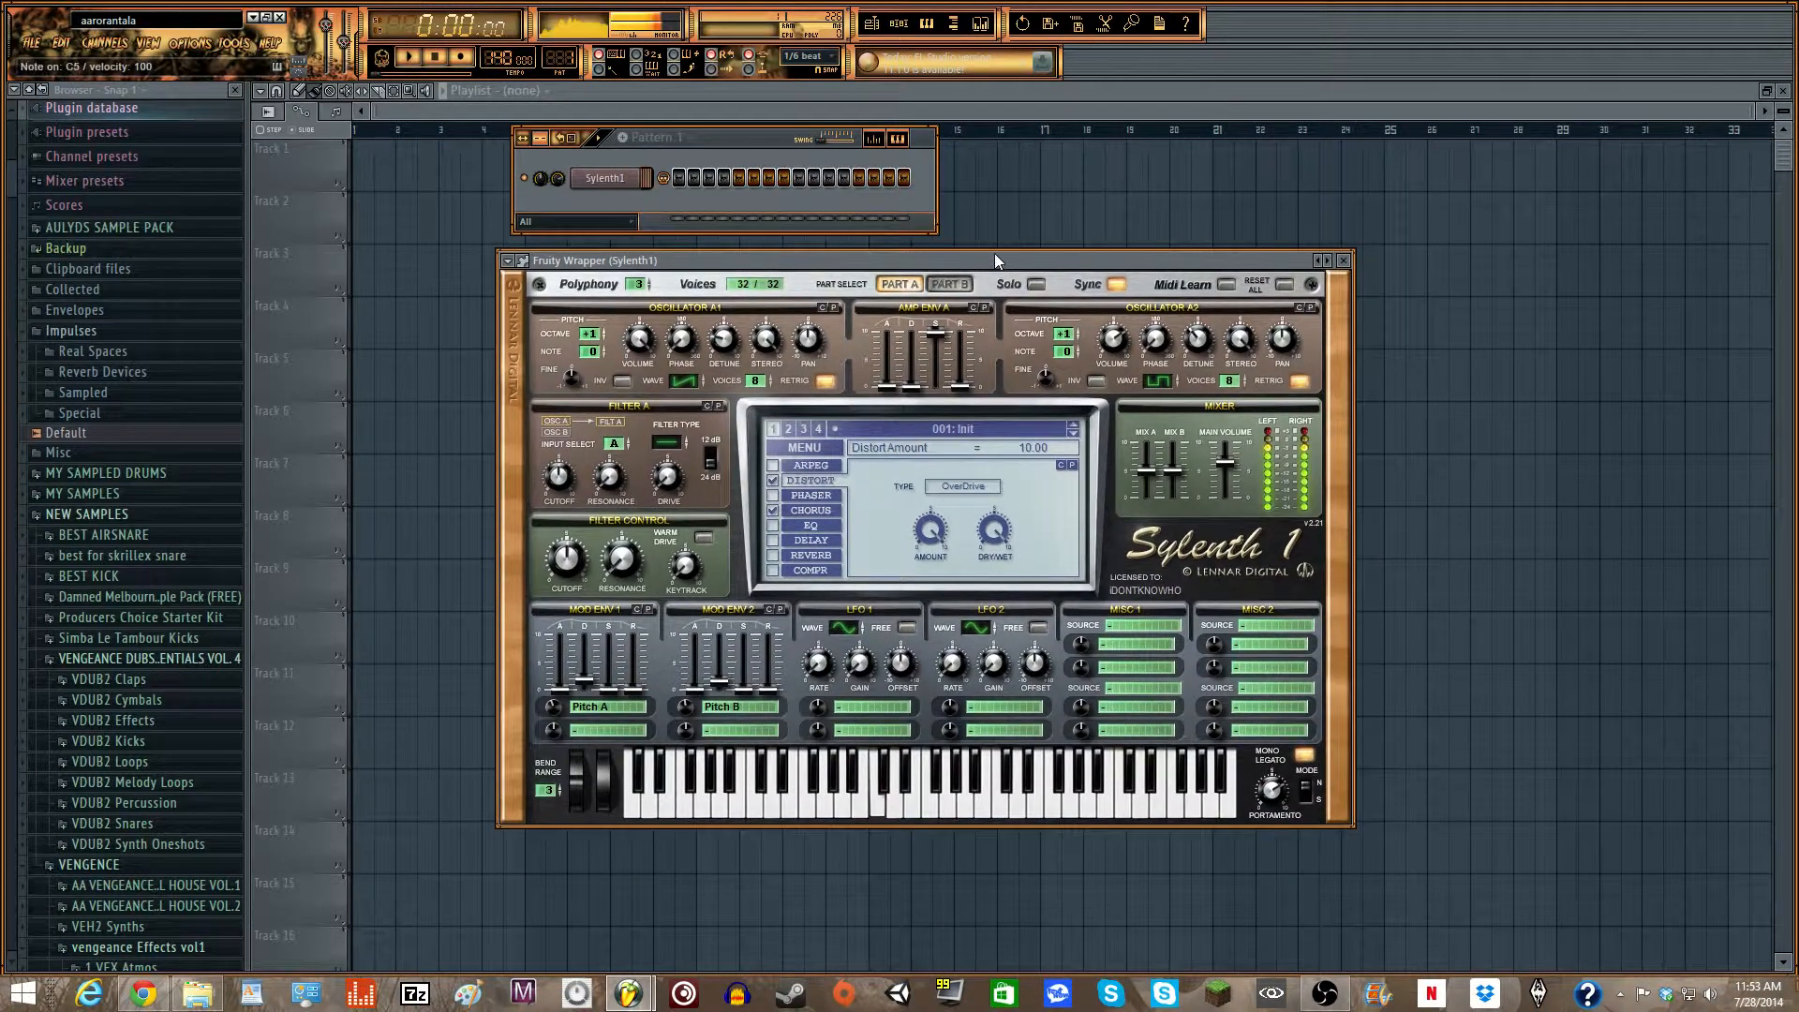
# - Audition the distorted sound with notes and set the synth's main volume to about 8.33
pyautogui.press('e')
pyautogui.press('t')
pyautogui.press('q')
pyautogui.press('q')
pyautogui.moveTo(1233, 461); pyautogui.dragTo(1226, 447)
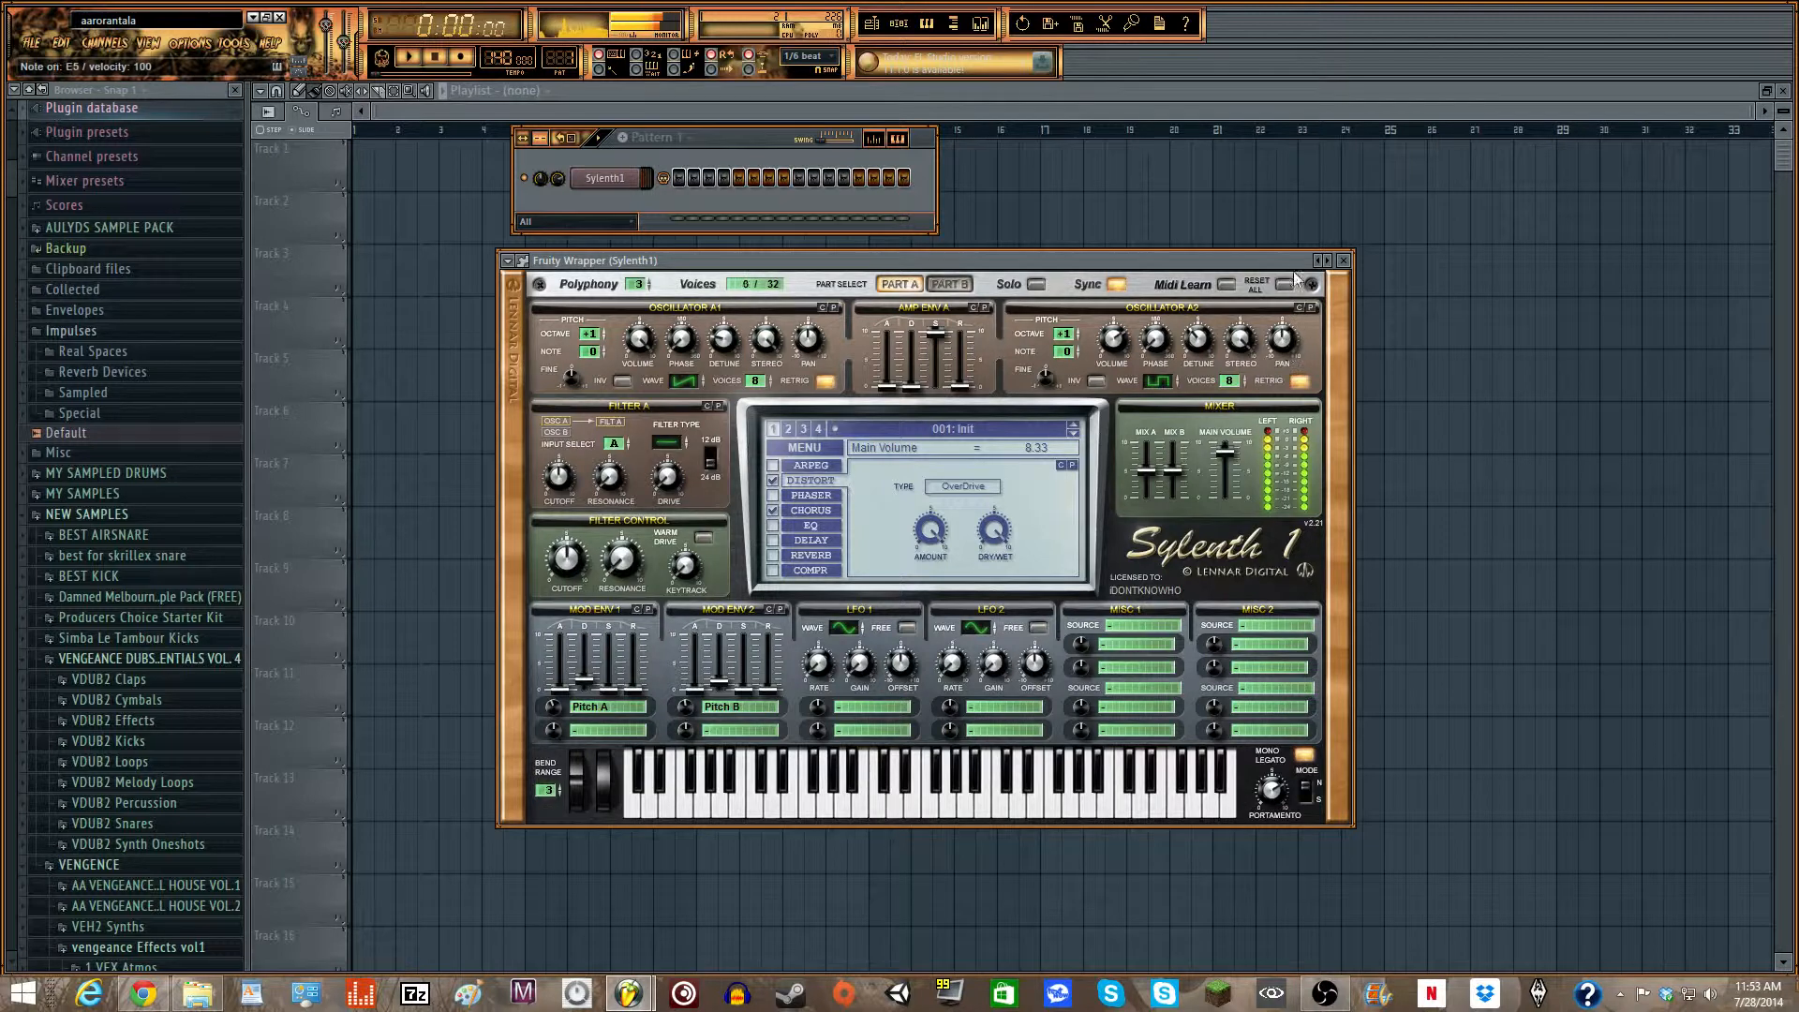
pyautogui.press('q')
pyautogui.press('e')
pyautogui.press('q')
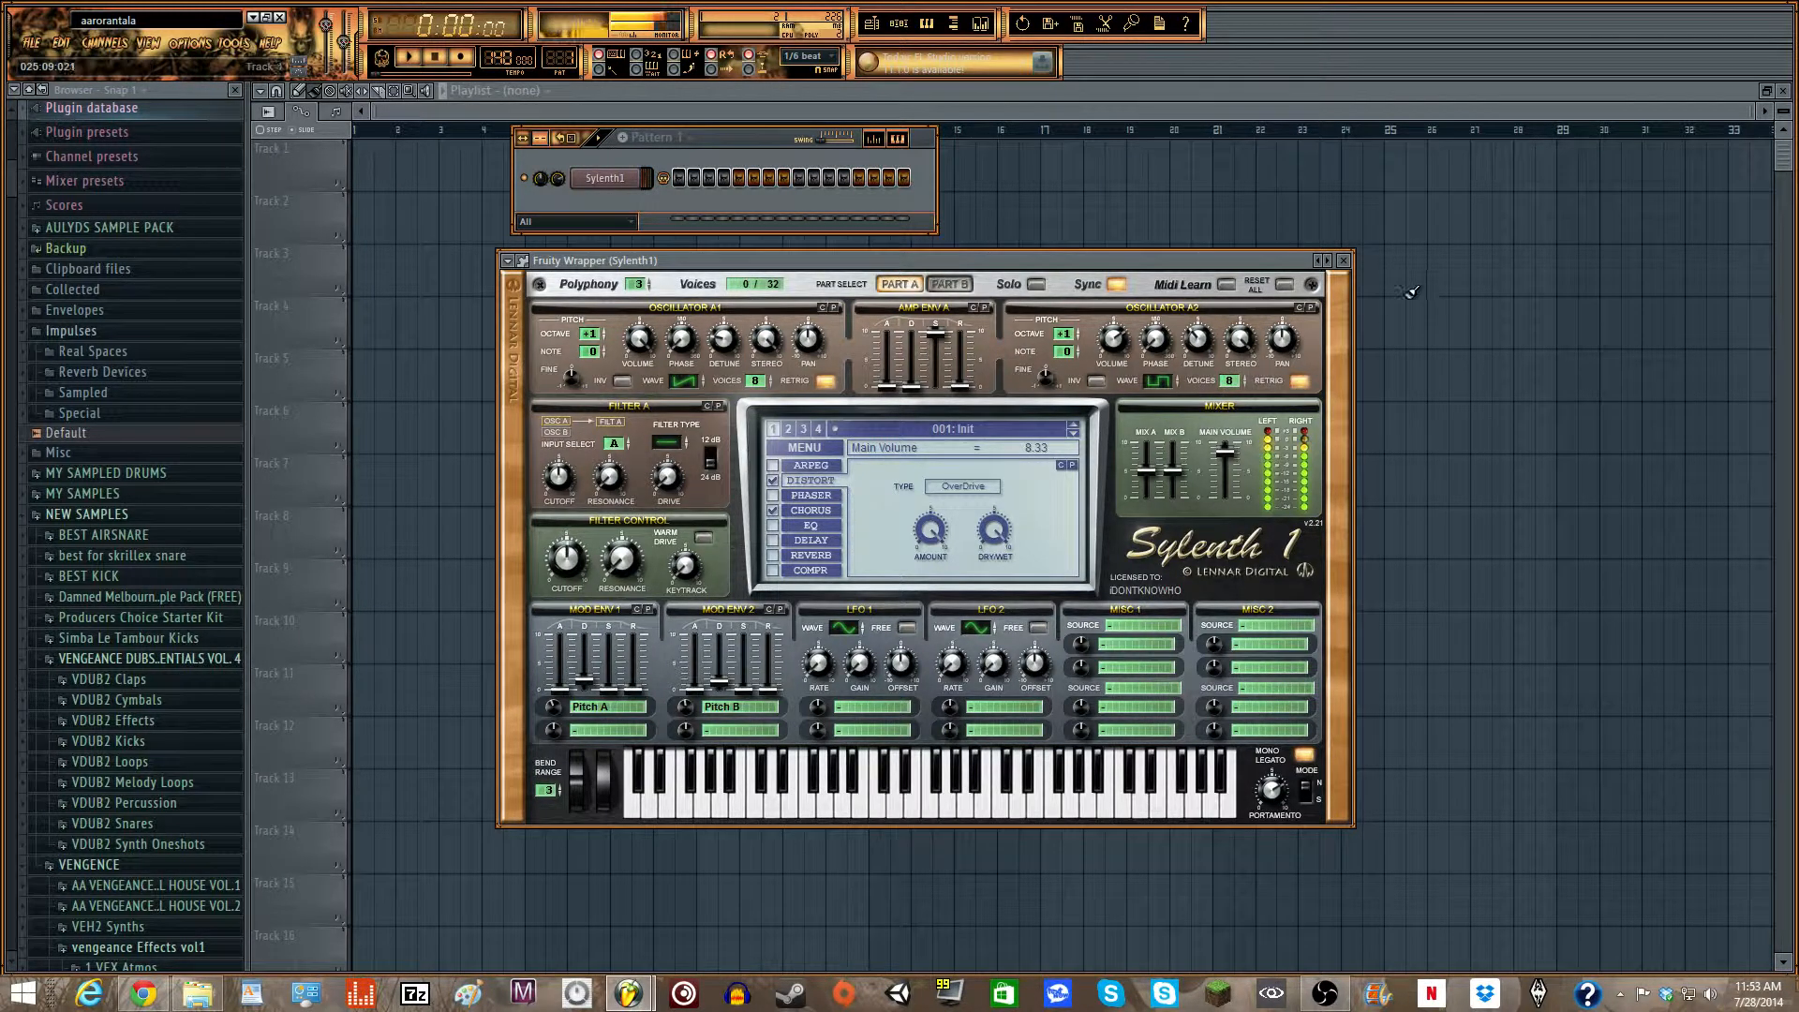
pyautogui.press('e')
pyautogui.press('q')
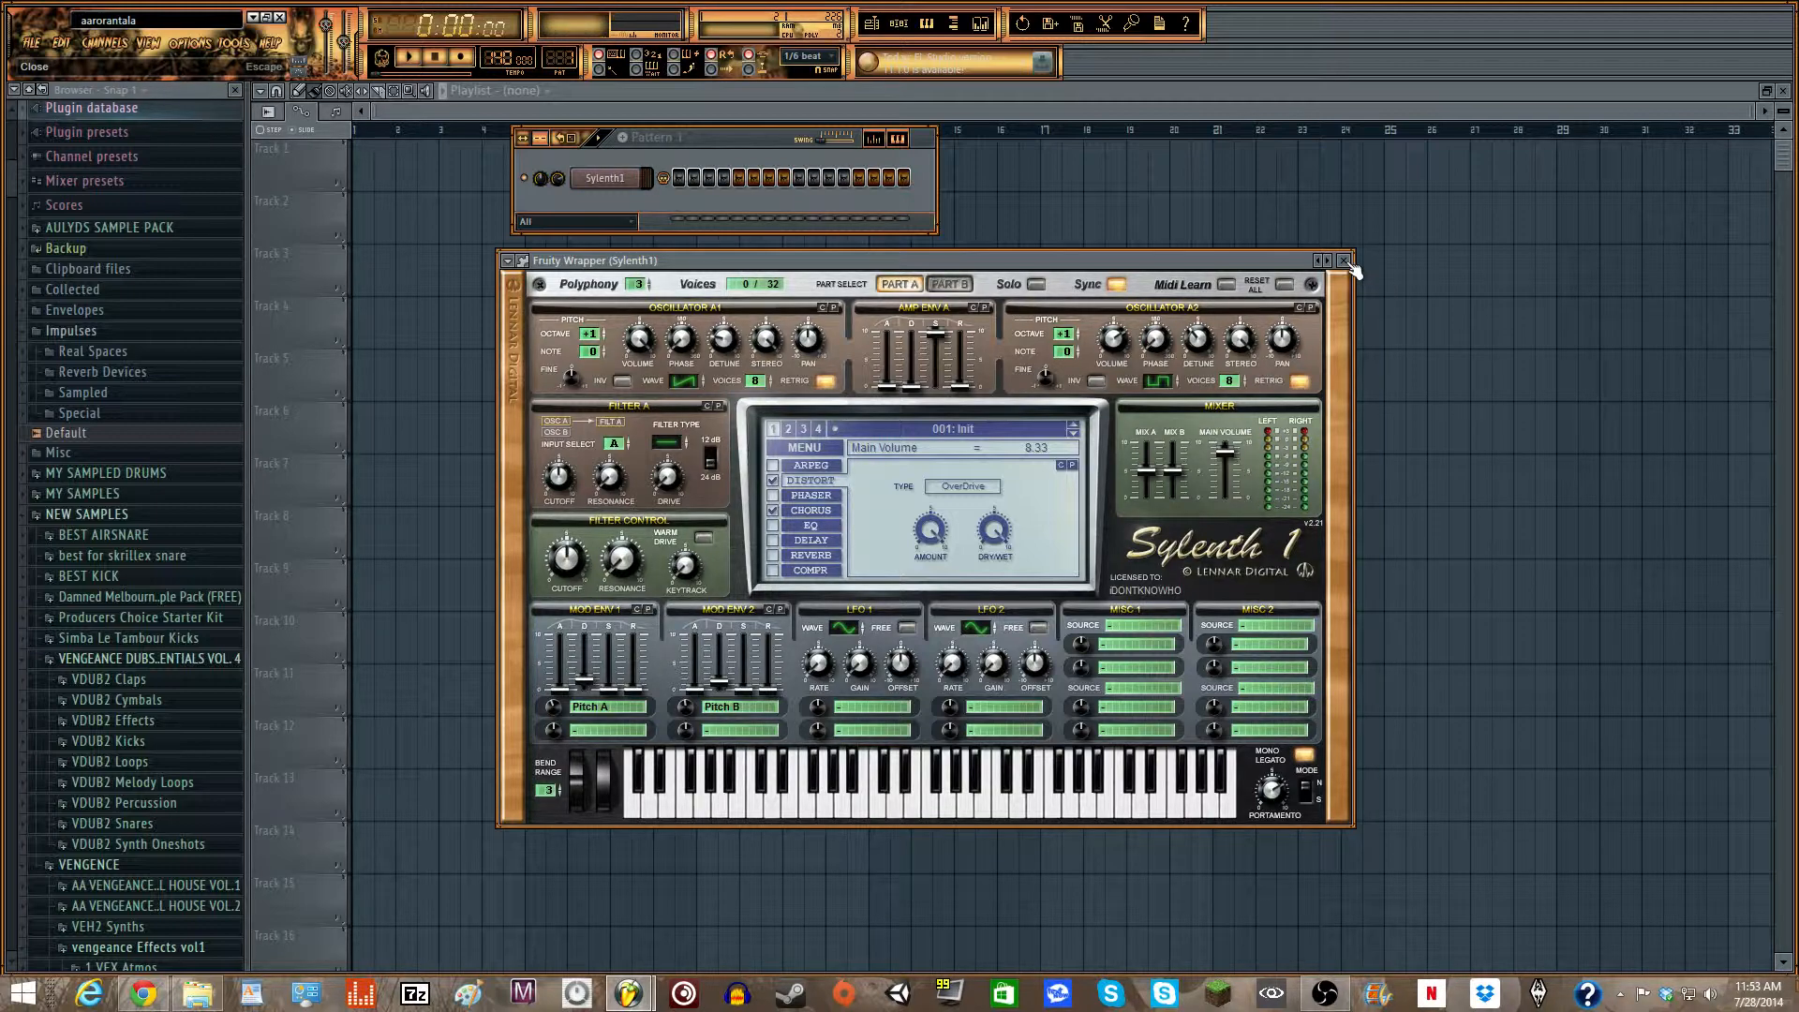
# - Close the synth window and rename the Sylenth1 channel as LASZEr
pyautogui.click(1345, 263)
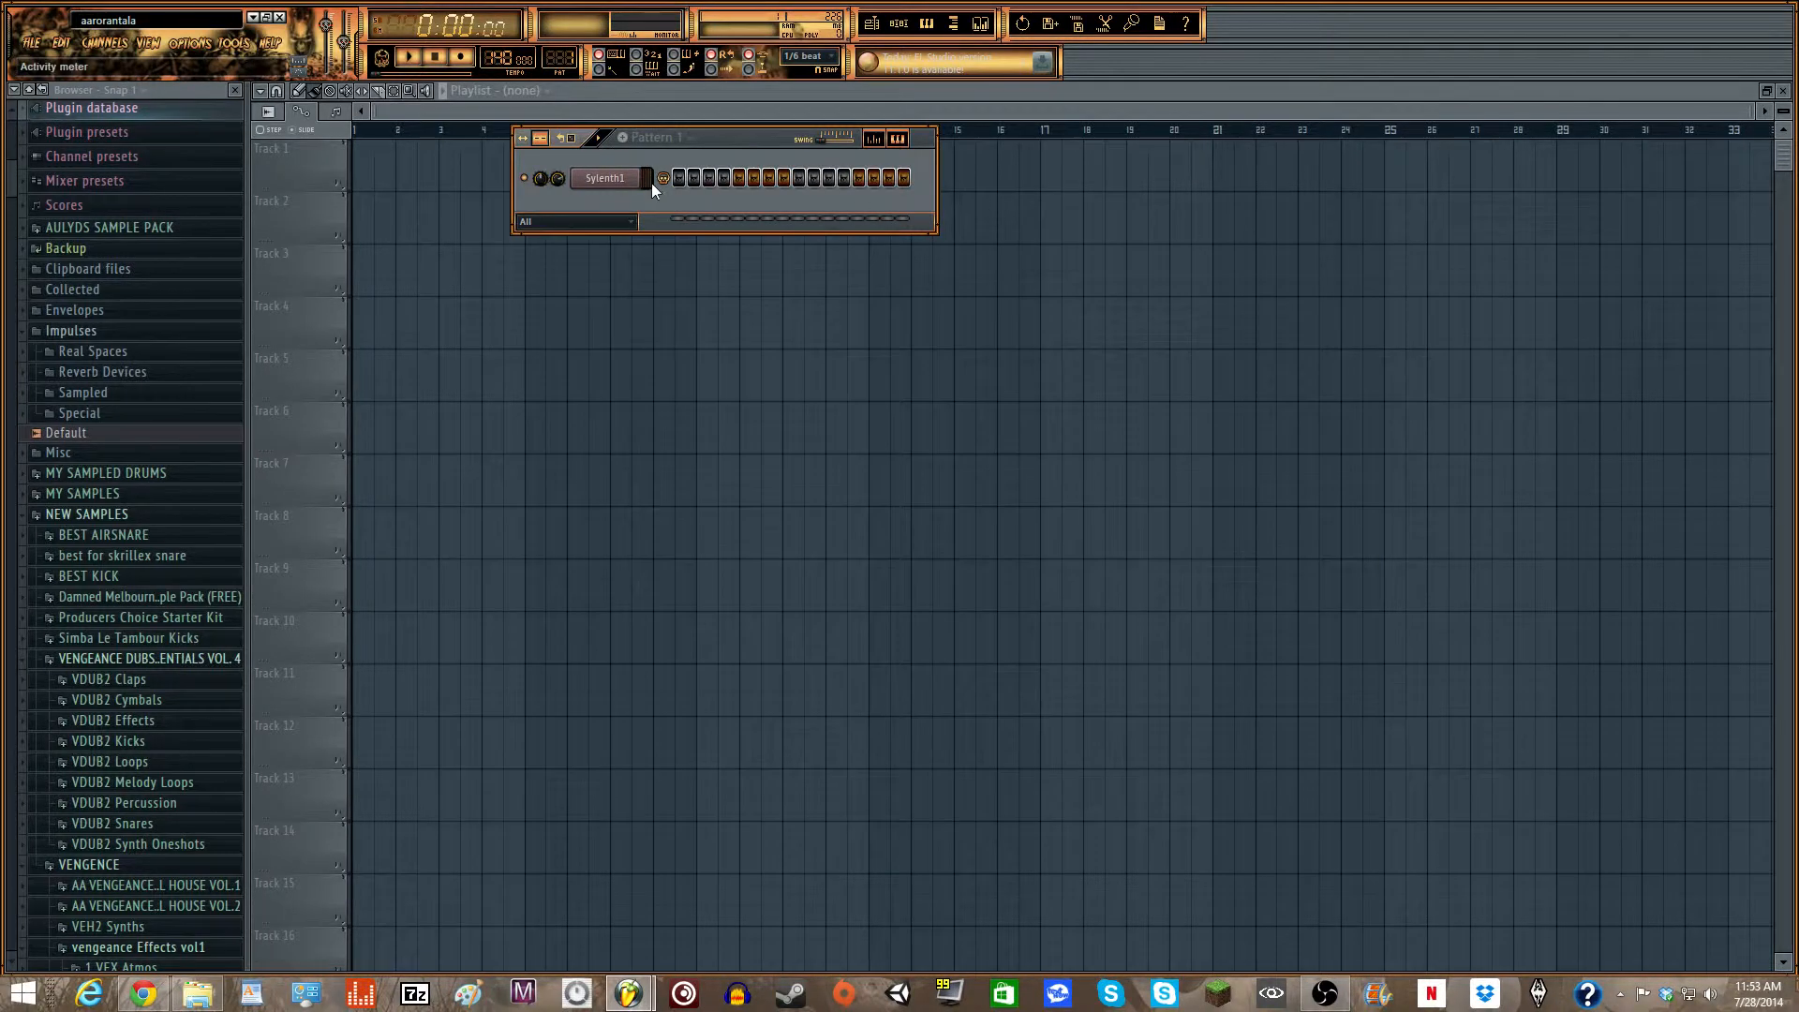
pyautogui.rightClick(641, 178)
pyautogui.click(675, 208)
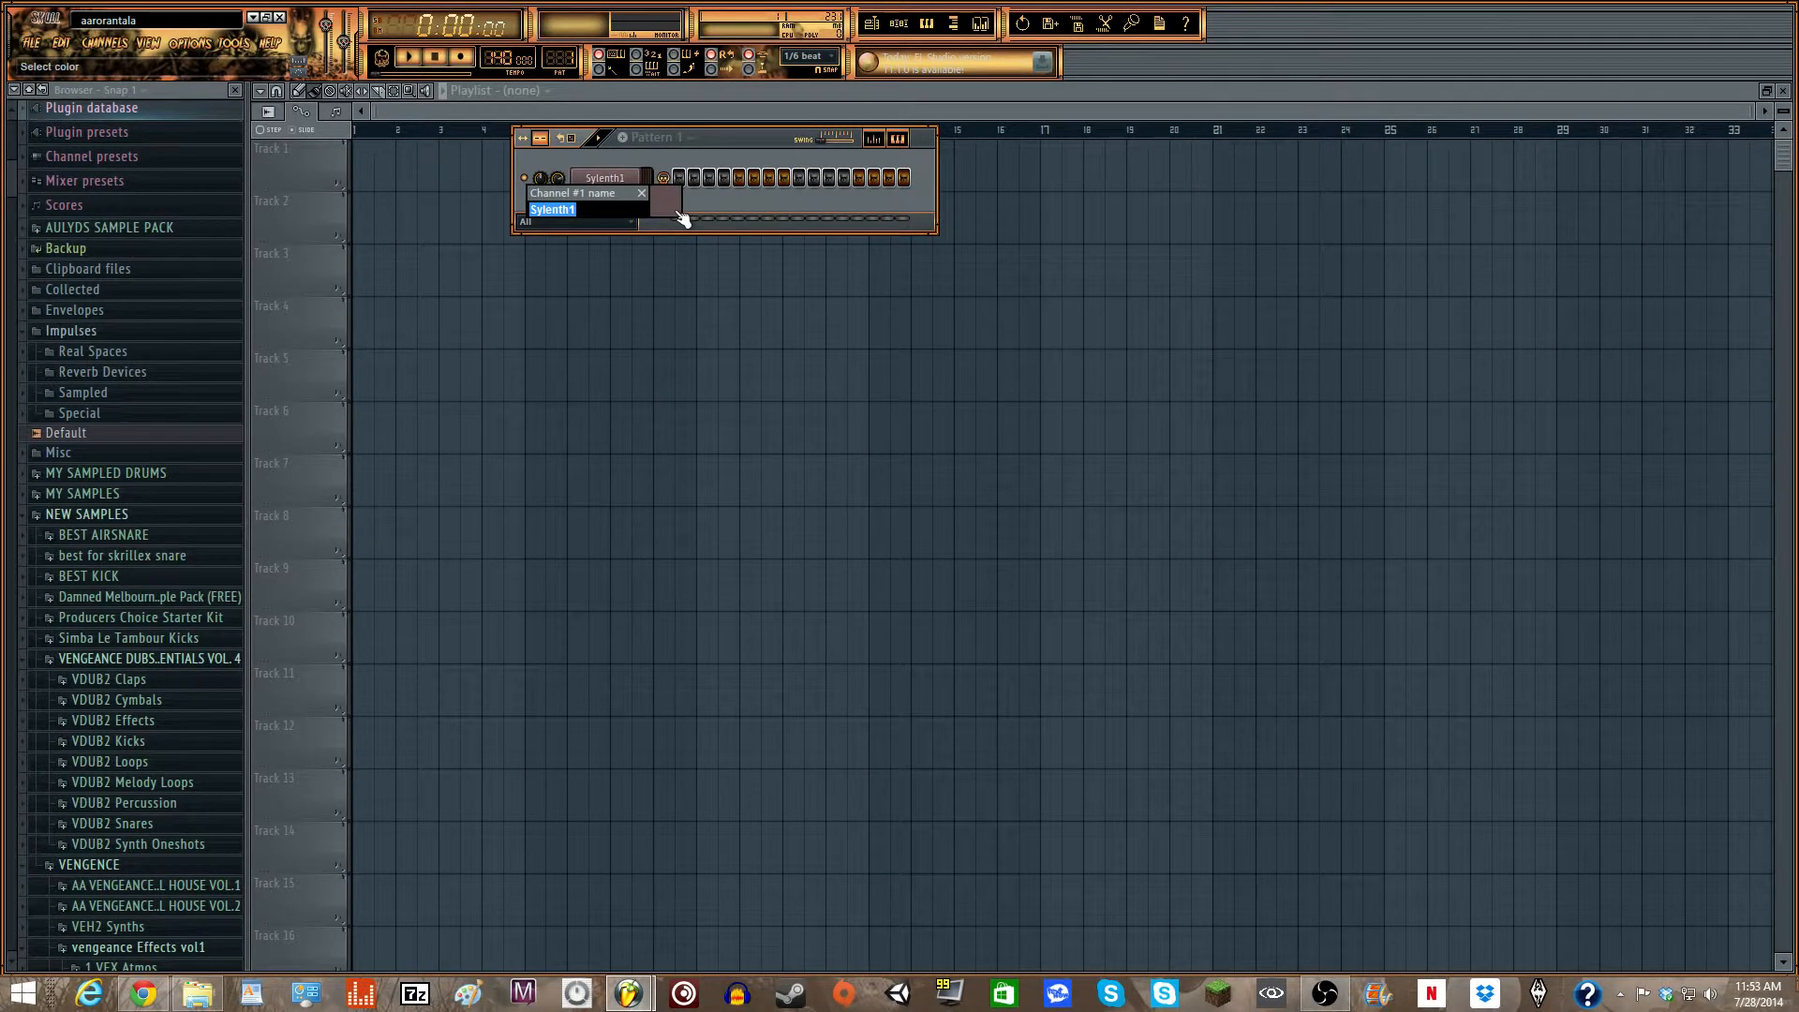
pyautogui.write('LASZEr')
pyautogui.press('Return')
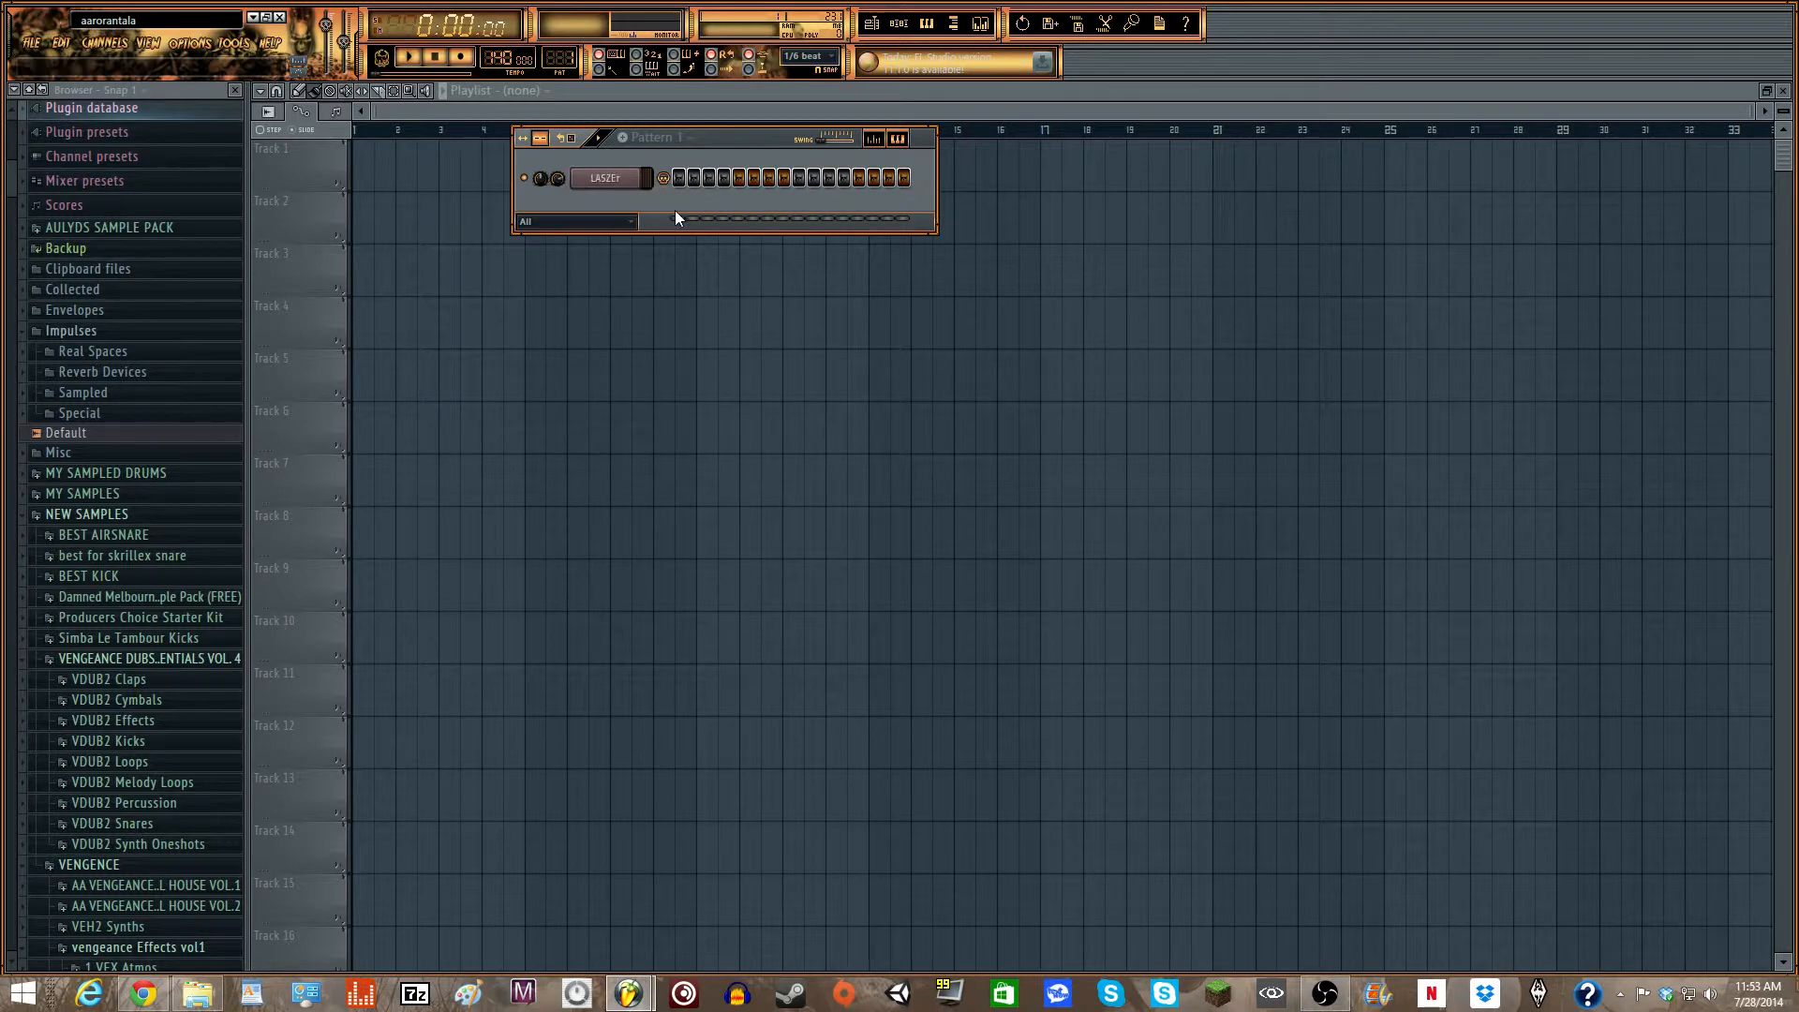
# - Open the mixer and route the LASZEr channel to insert track 15
pyautogui.click(980, 24)
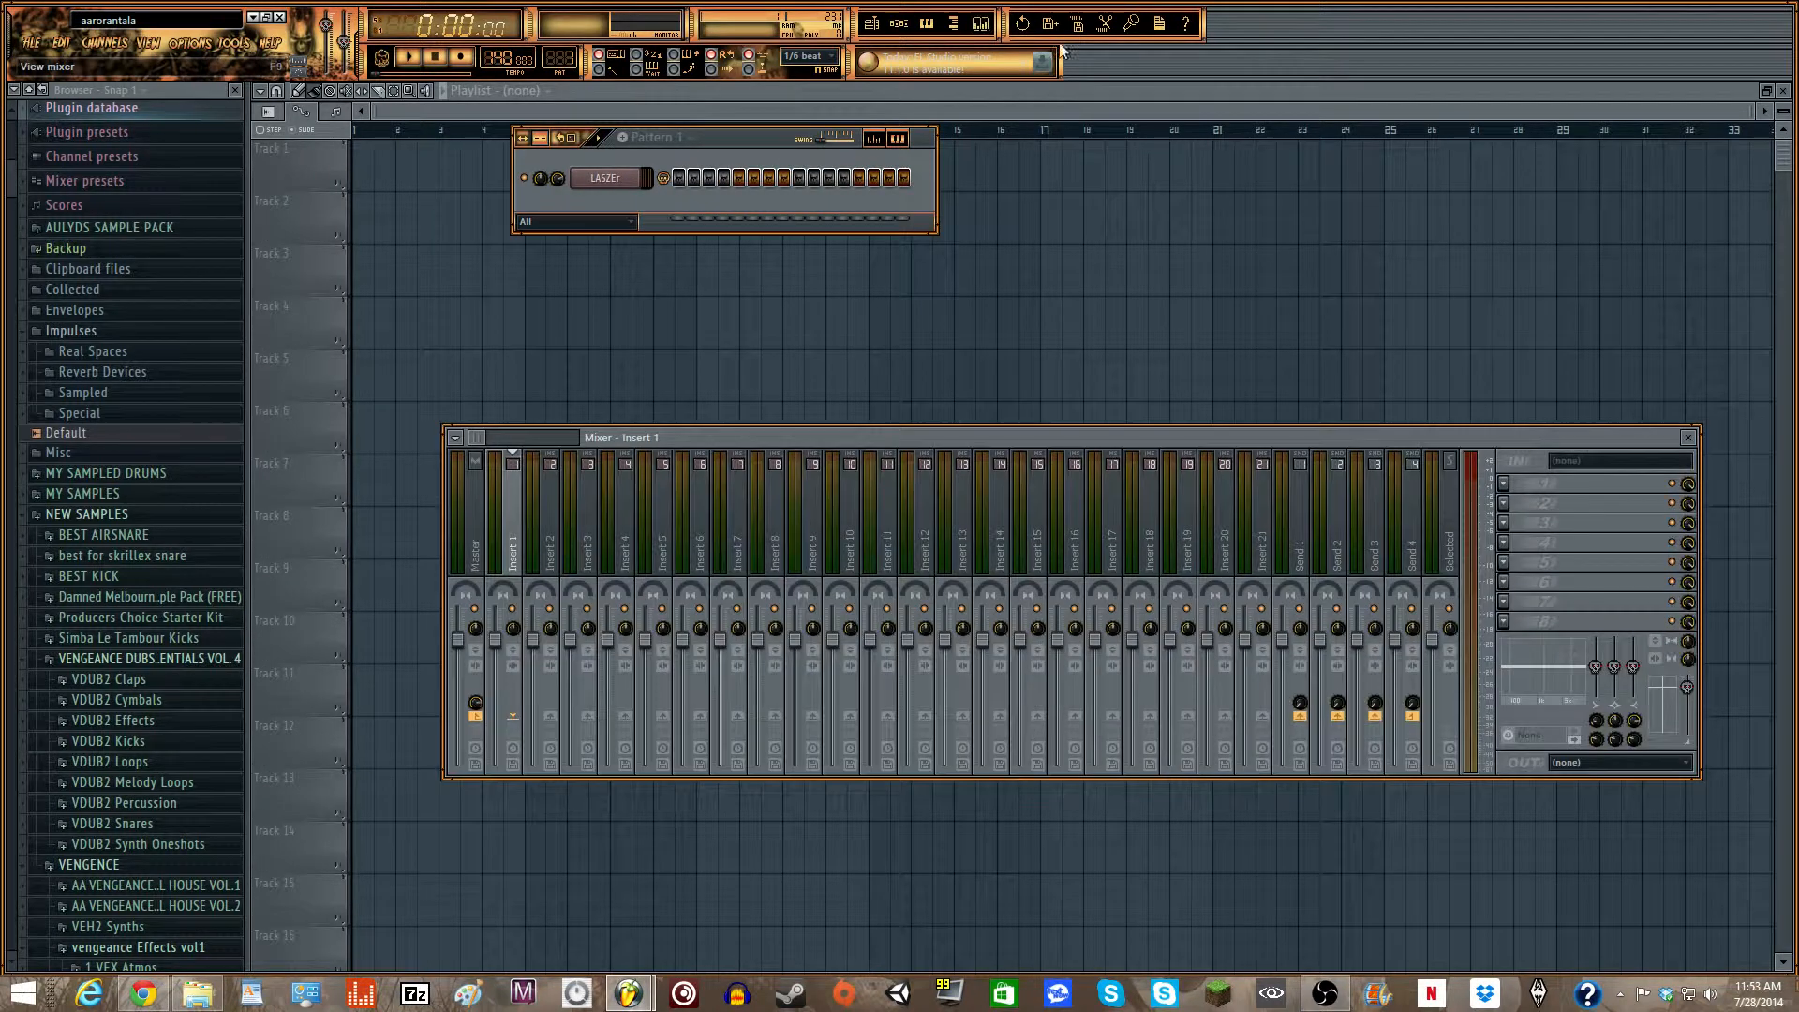
pyautogui.click(1044, 543)
pyautogui.click(1037, 451)
pyautogui.click(1274, 531)
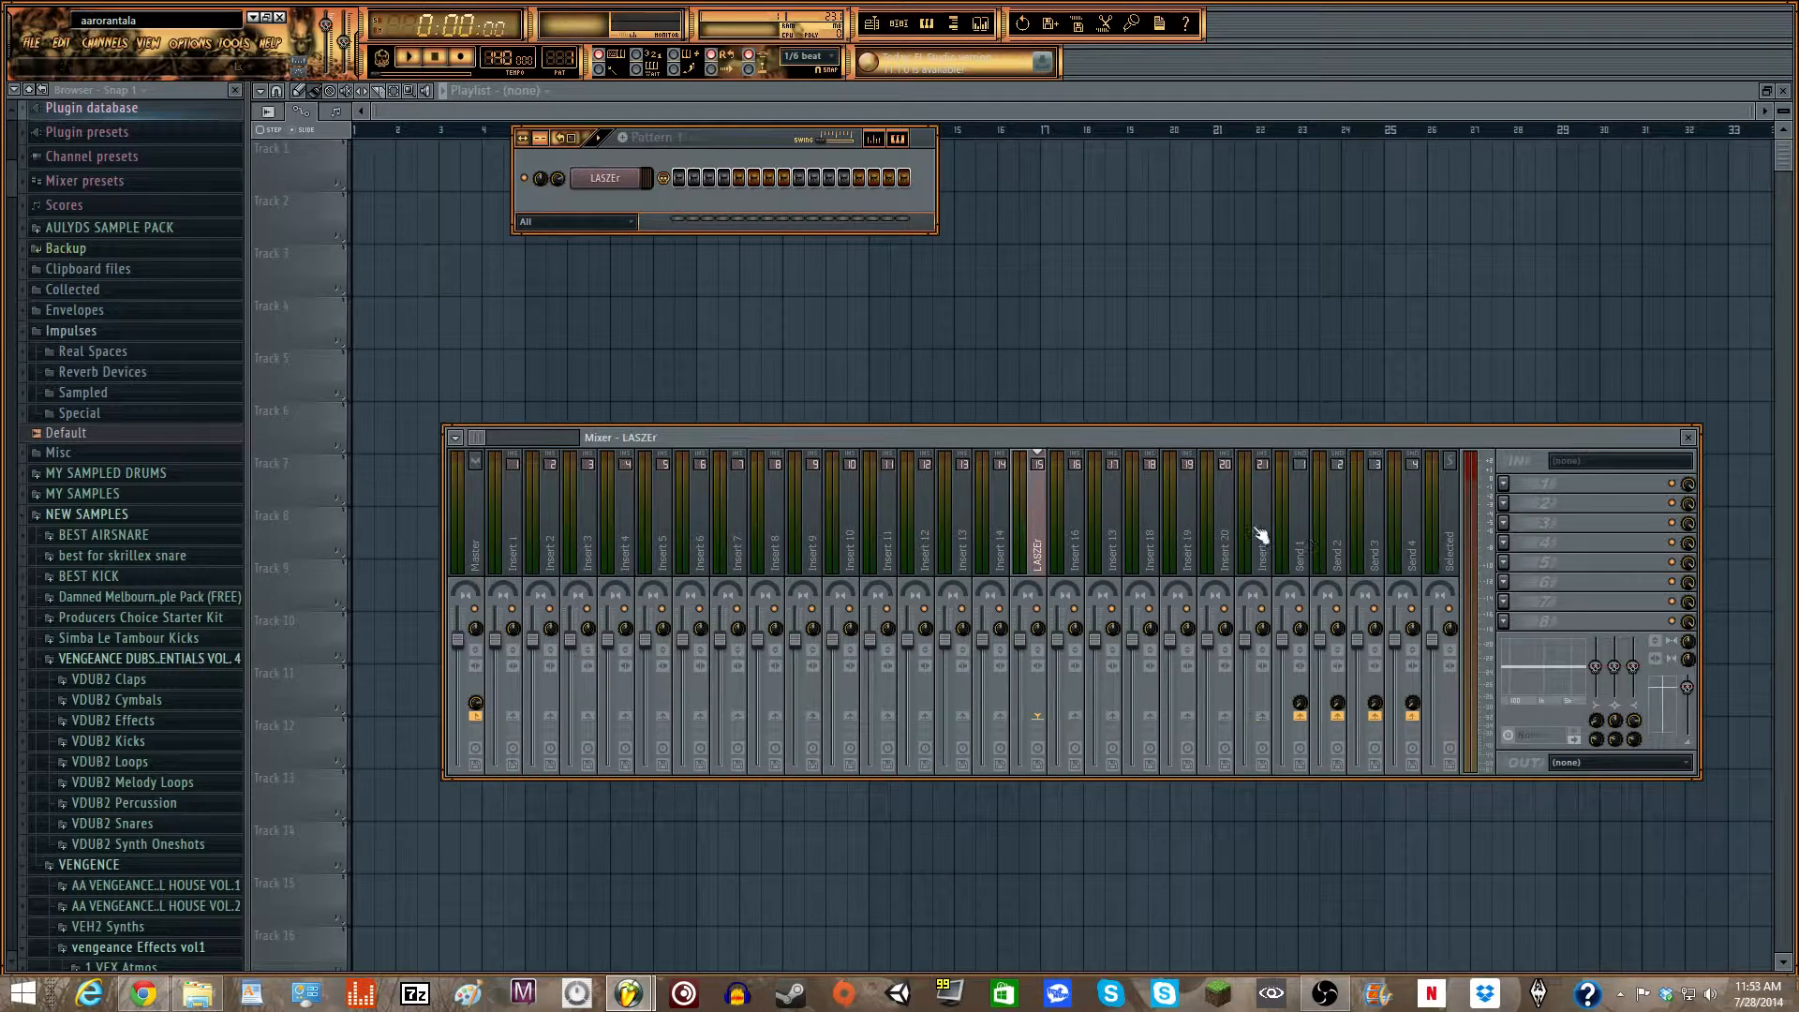
# - Add Fruity Parametric EQ 2 to the LASZEr track's first effect slot and load the 20Hz + 18kHz cut preset
pyautogui.click(1514, 487)
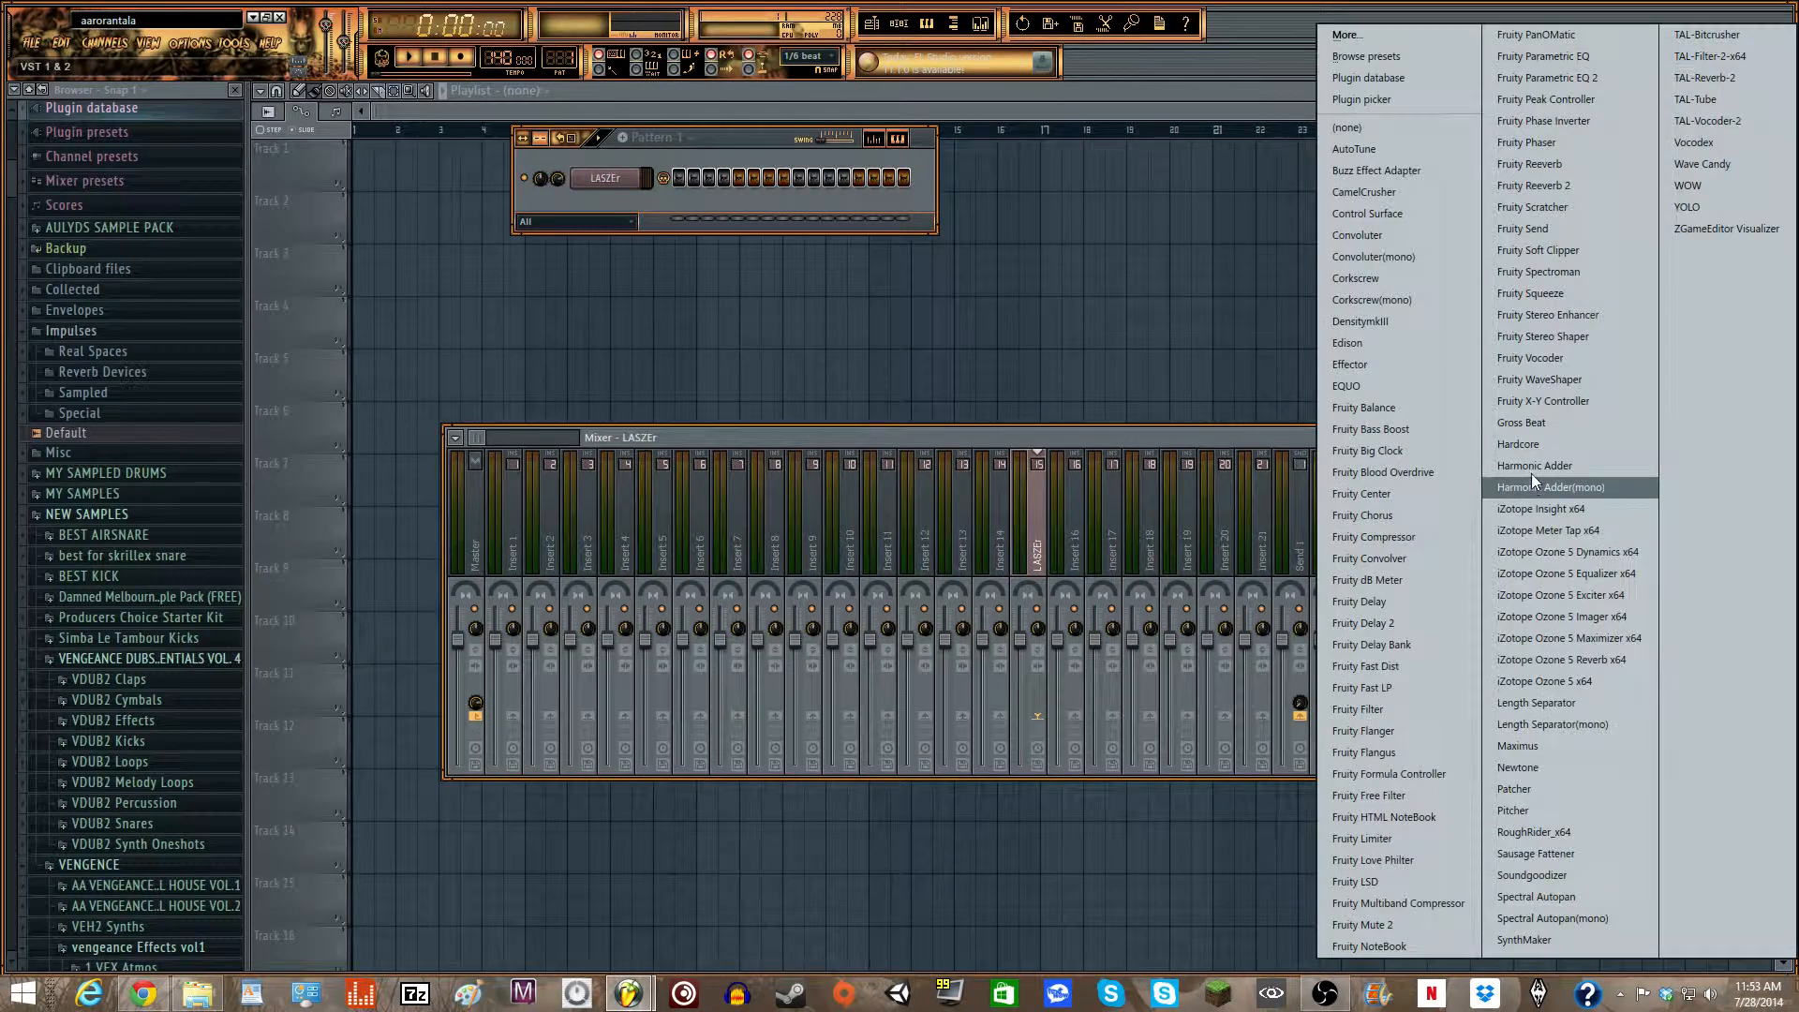
pyautogui.click(1533, 79)
pyautogui.moveTo(296, 220); pyautogui.dragTo(651, 454)
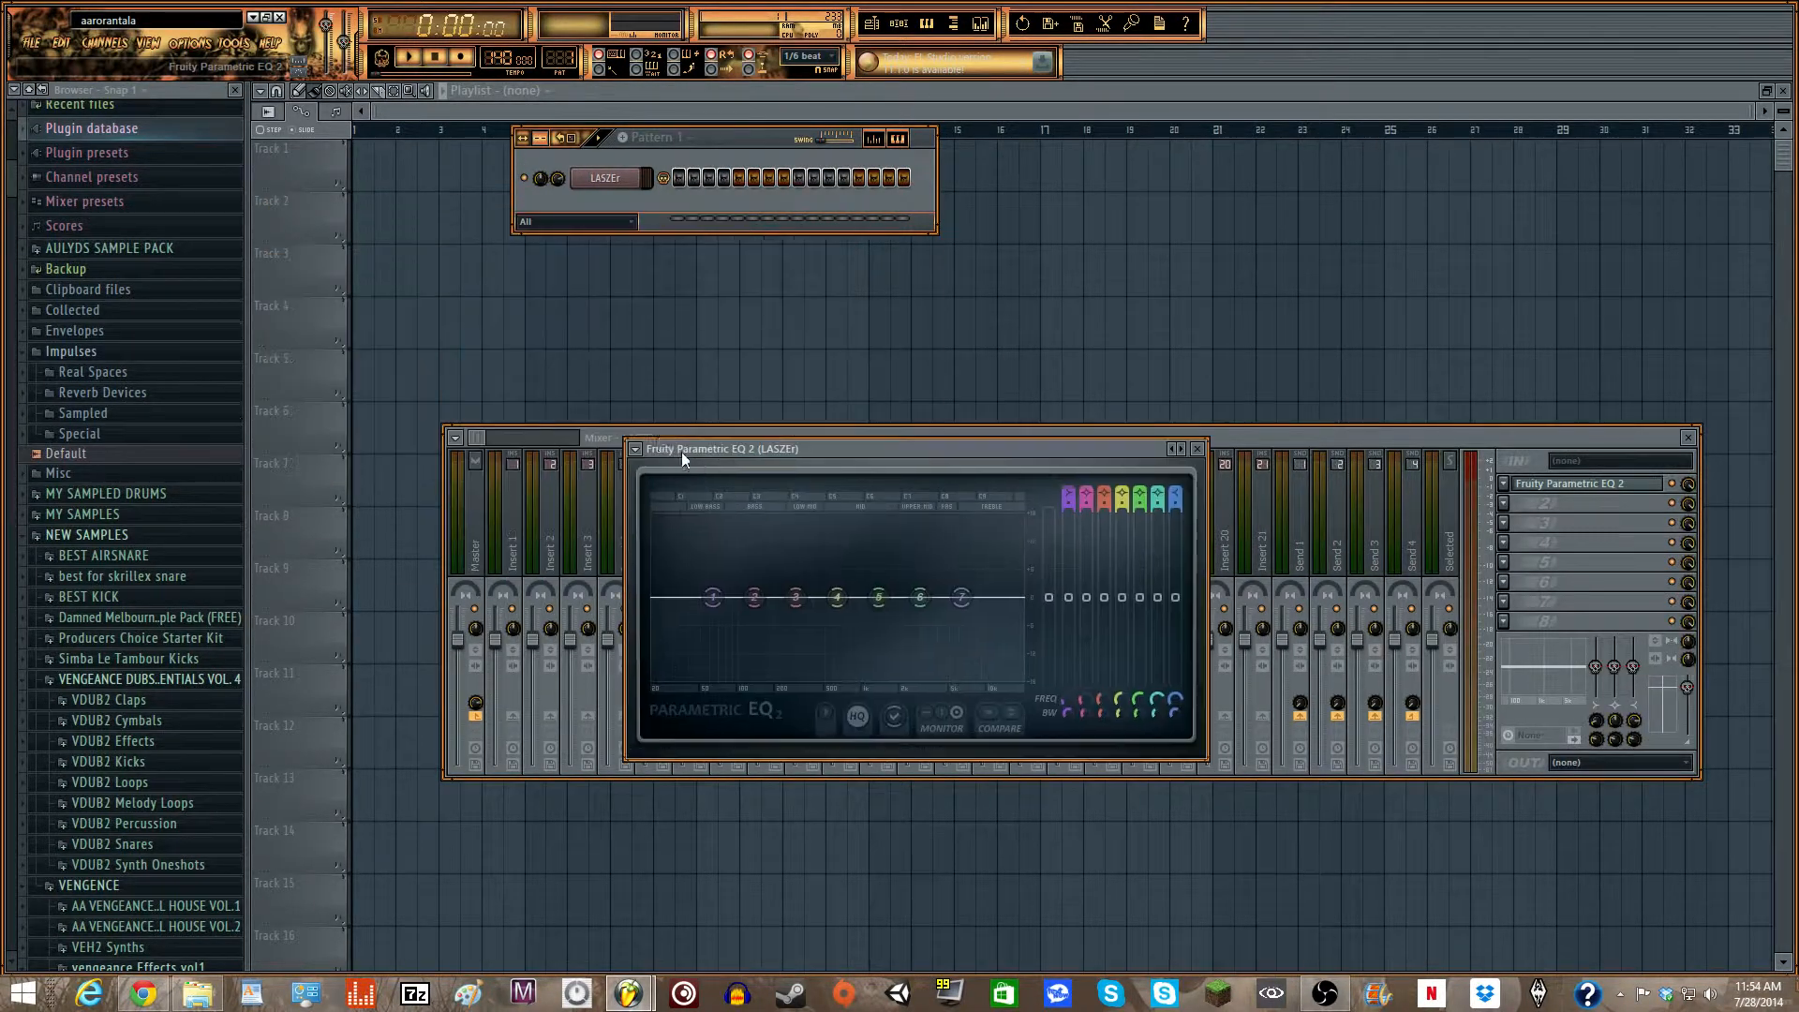
pyautogui.click(636, 449)
pyautogui.moveTo(714, 507)
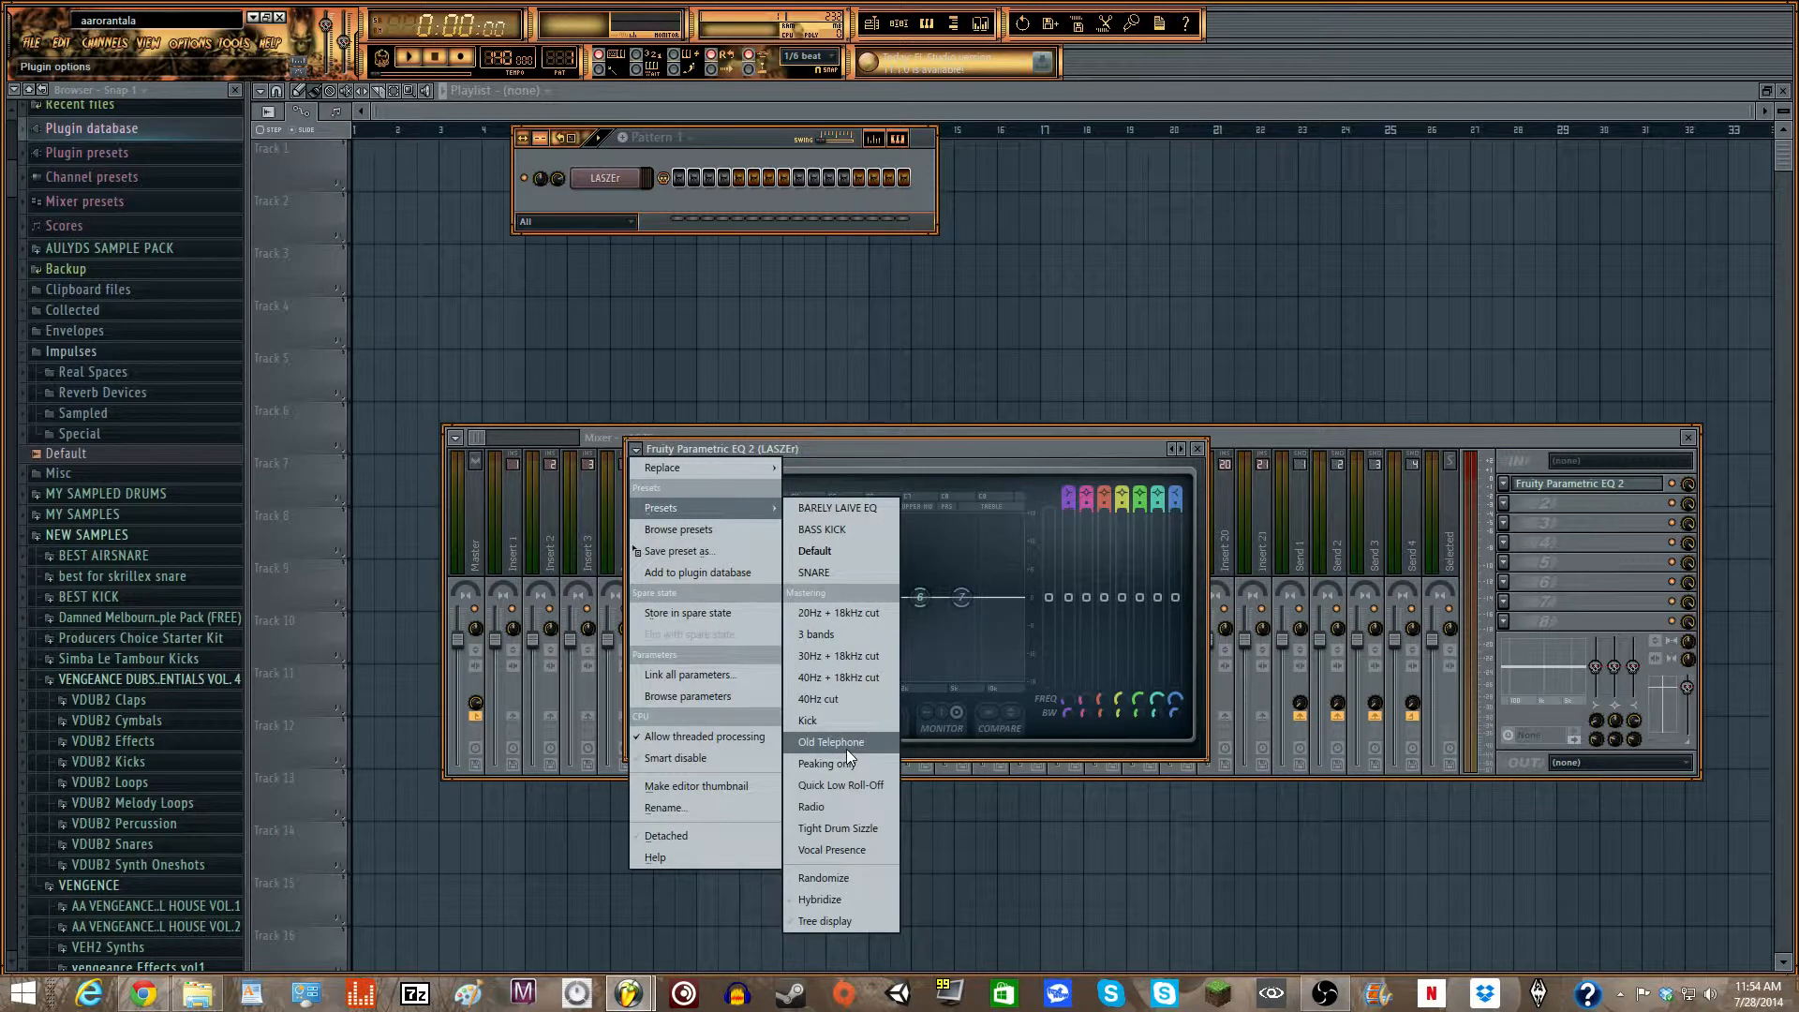
pyautogui.click(834, 613)
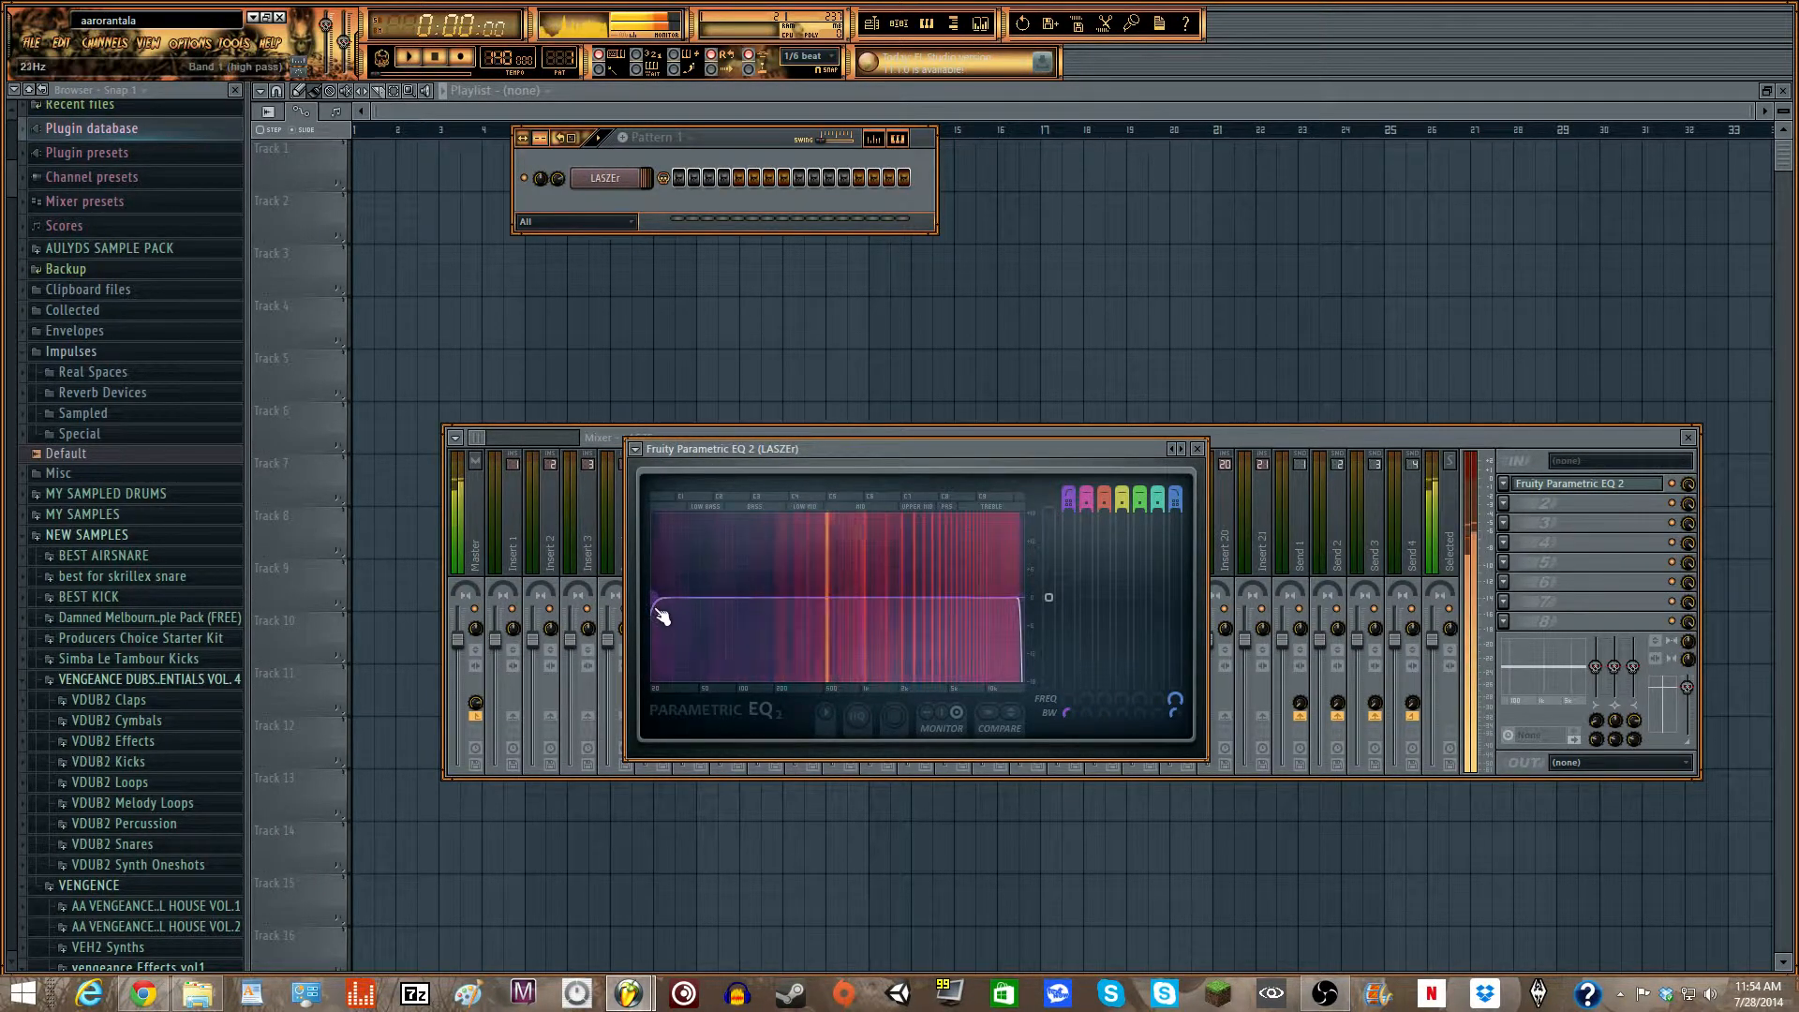
# - Raise the EQ's high-pass band to the edge of the low-mid range, test it with a note, and close the EQ
pyautogui.moveTo(662, 620); pyautogui.dragTo(776, 597)
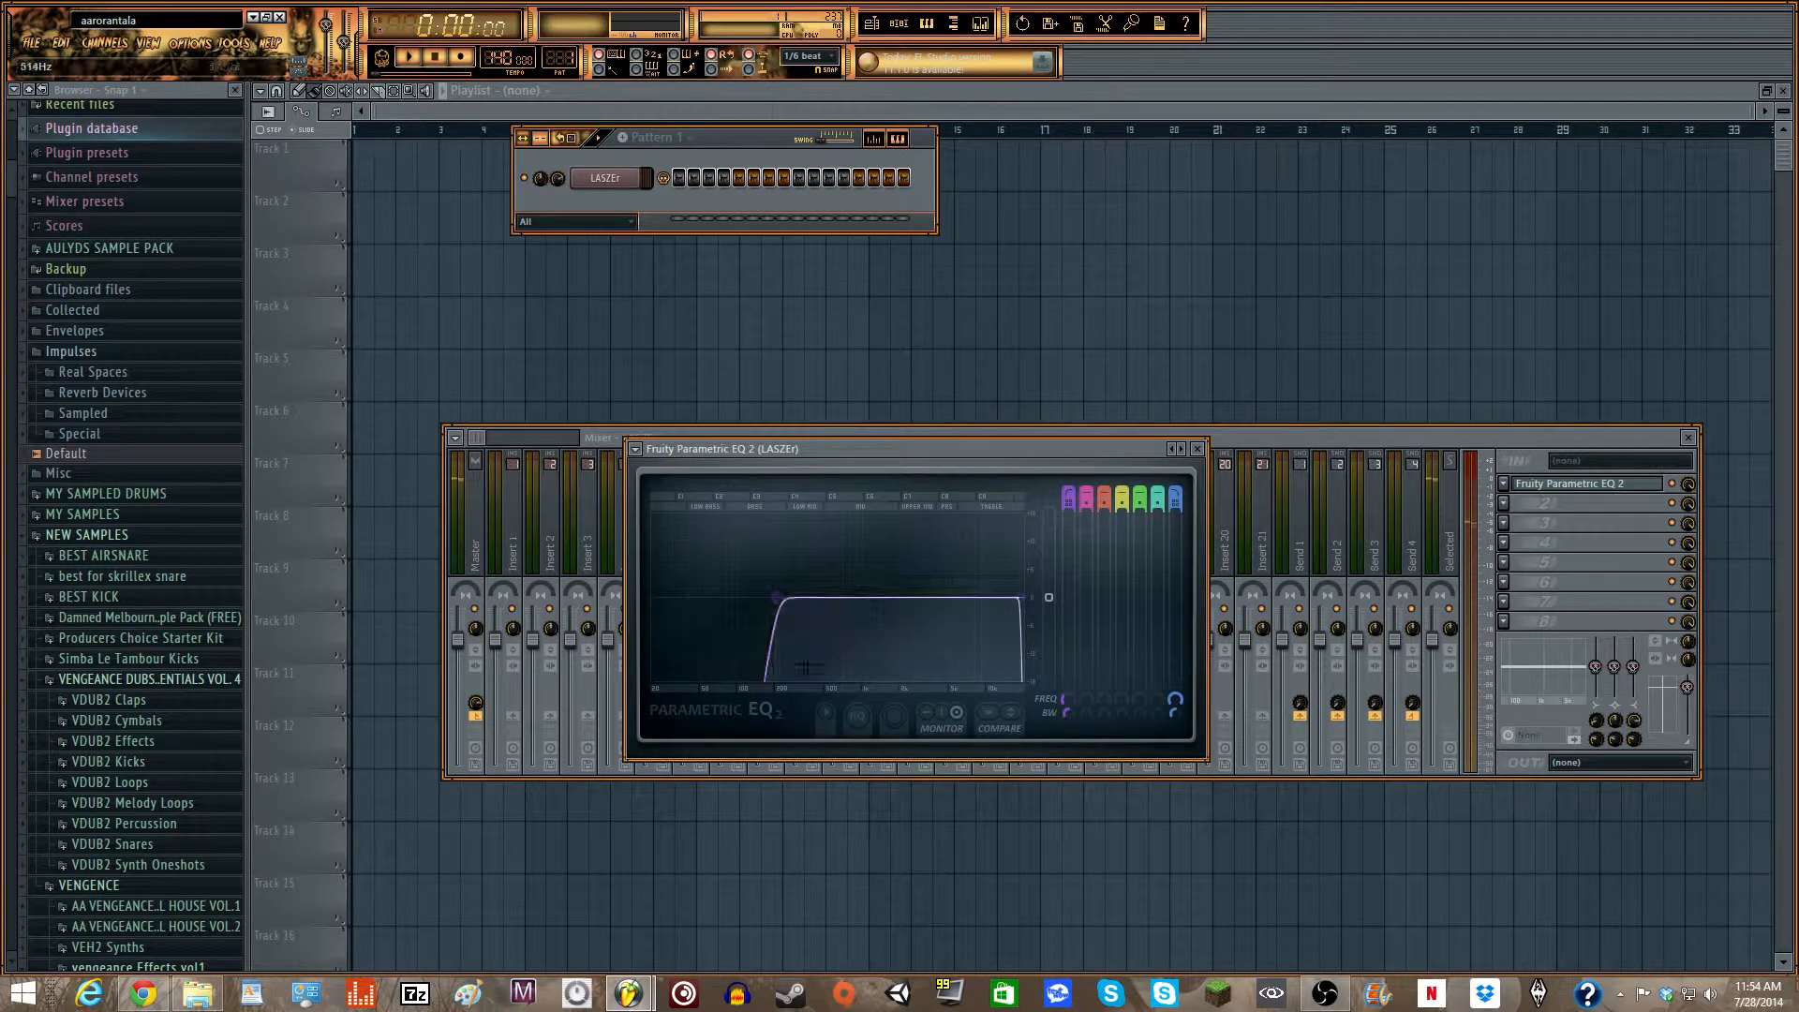
pyautogui.press('q')
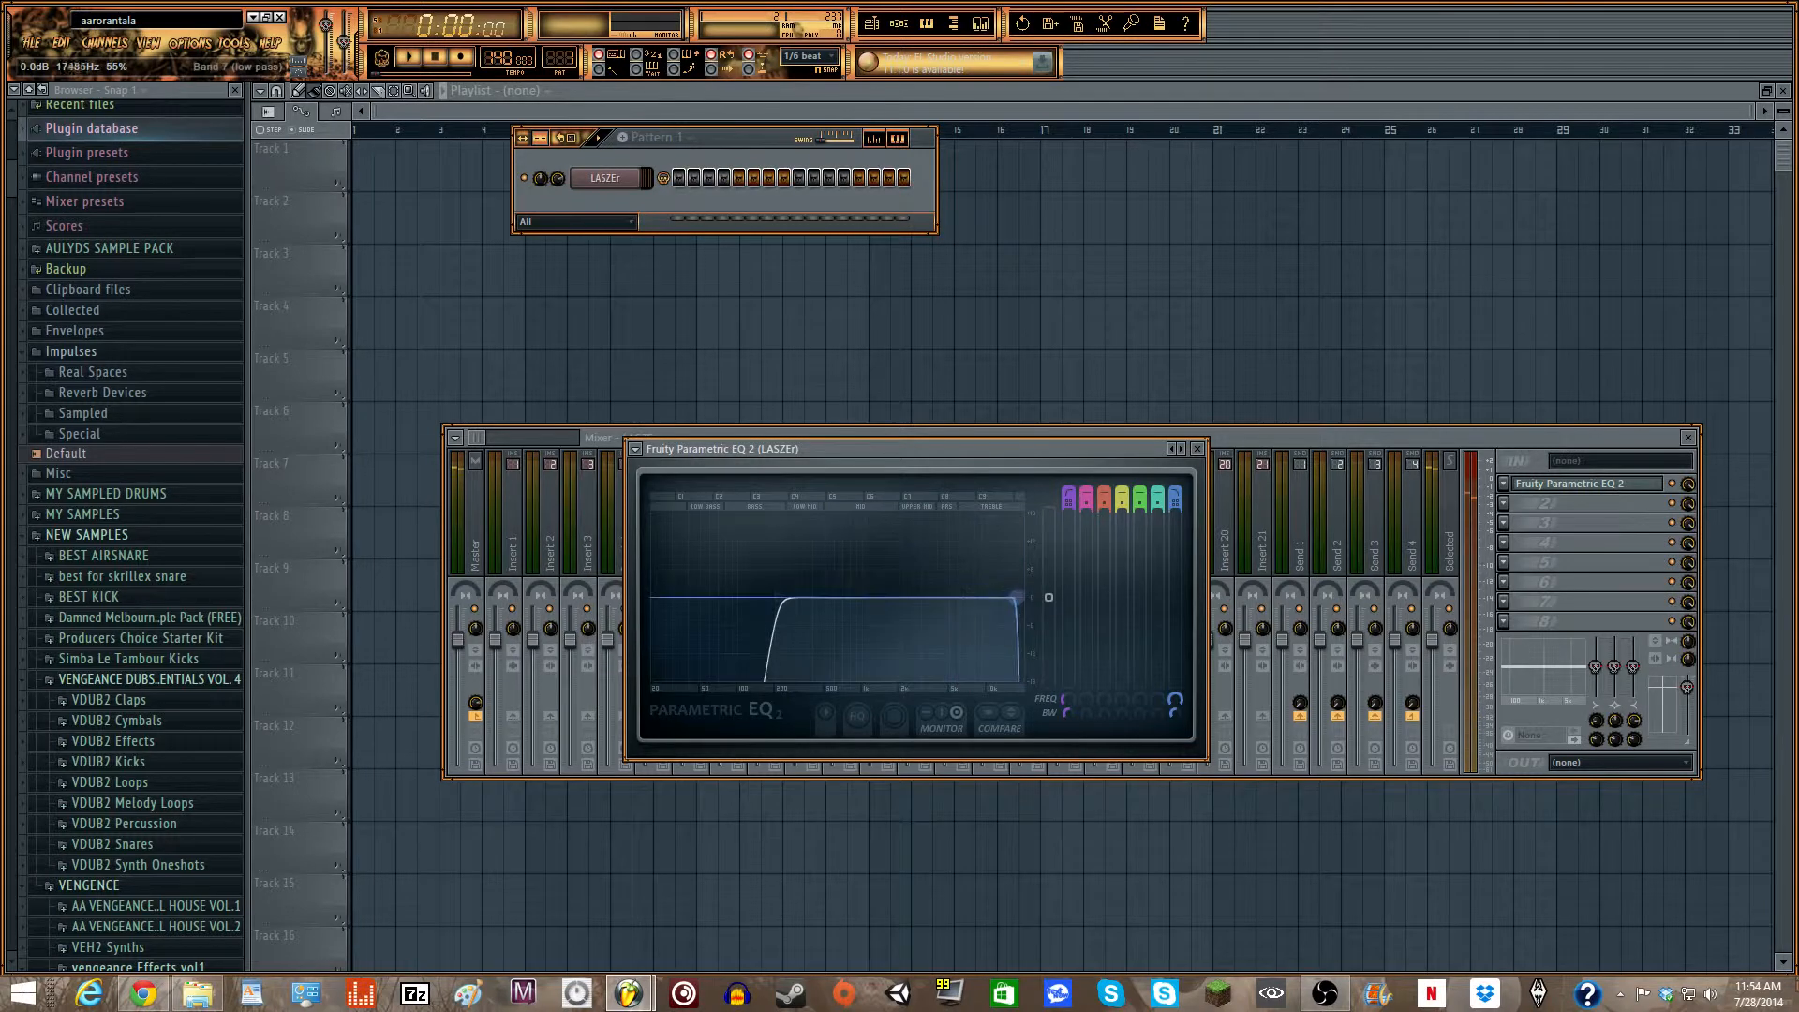
pyautogui.moveTo(1015, 597); pyautogui.dragTo(1032, 662)
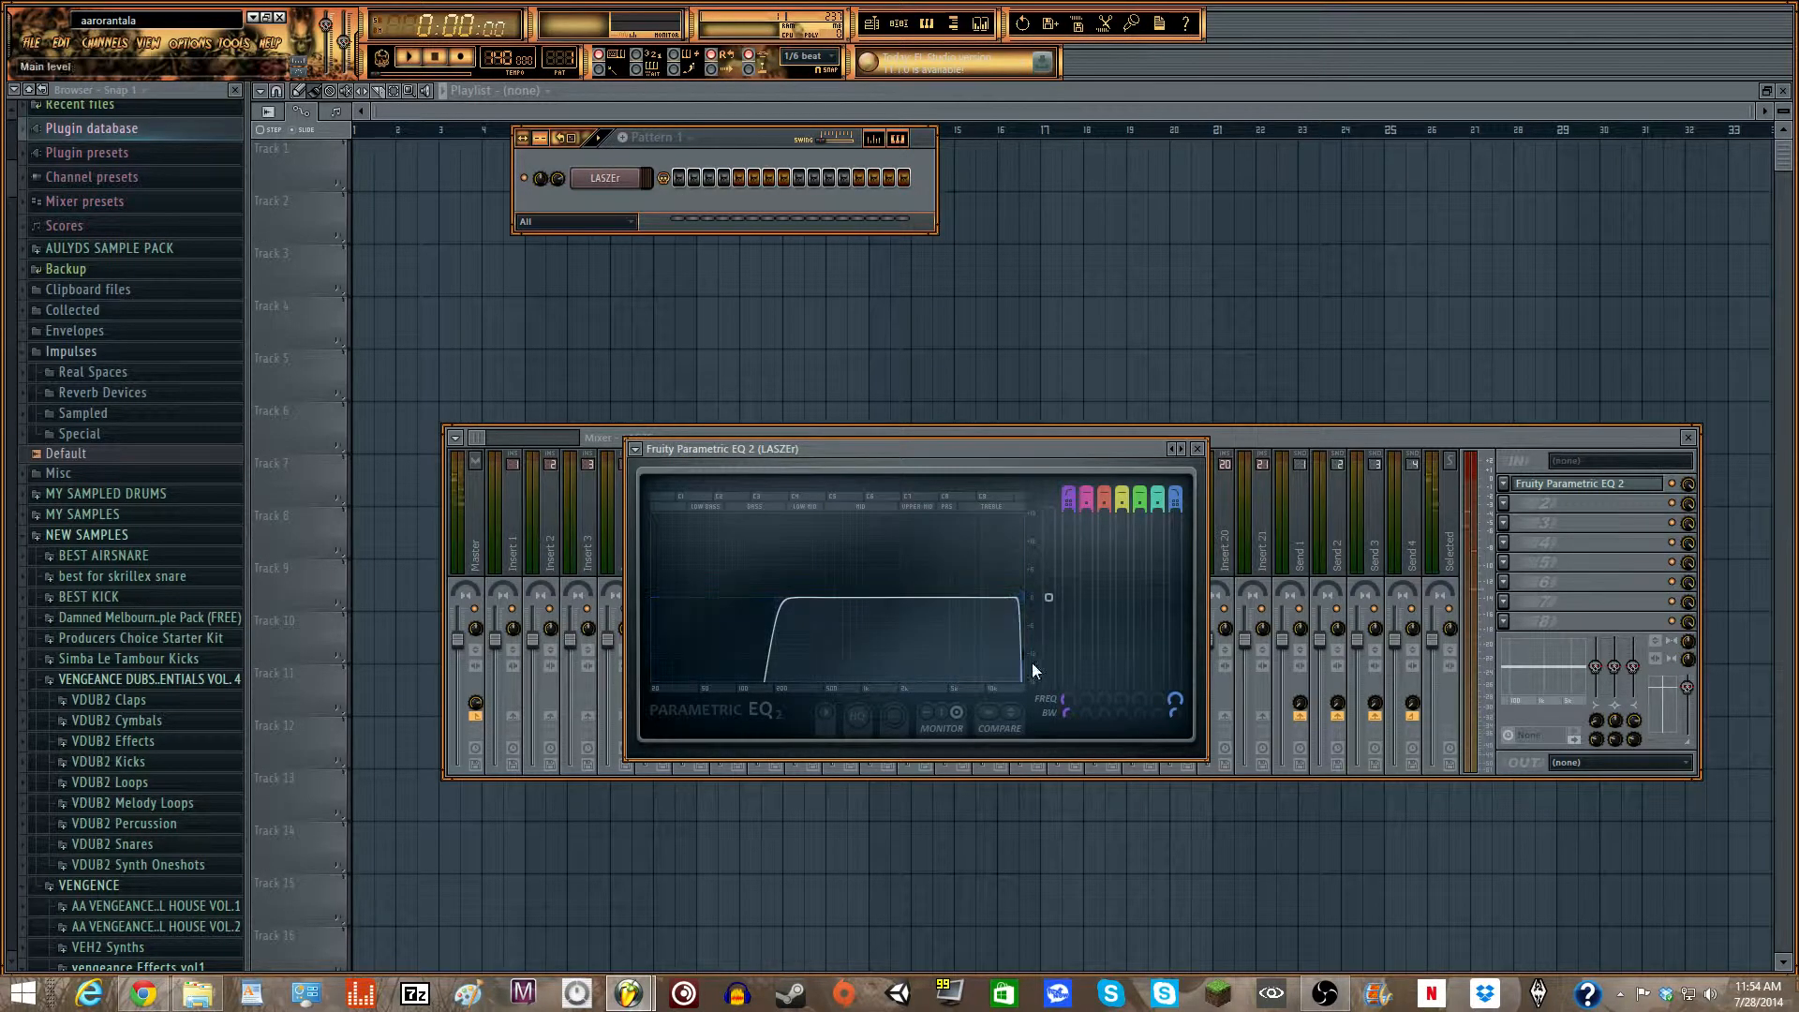
pyautogui.click(1197, 449)
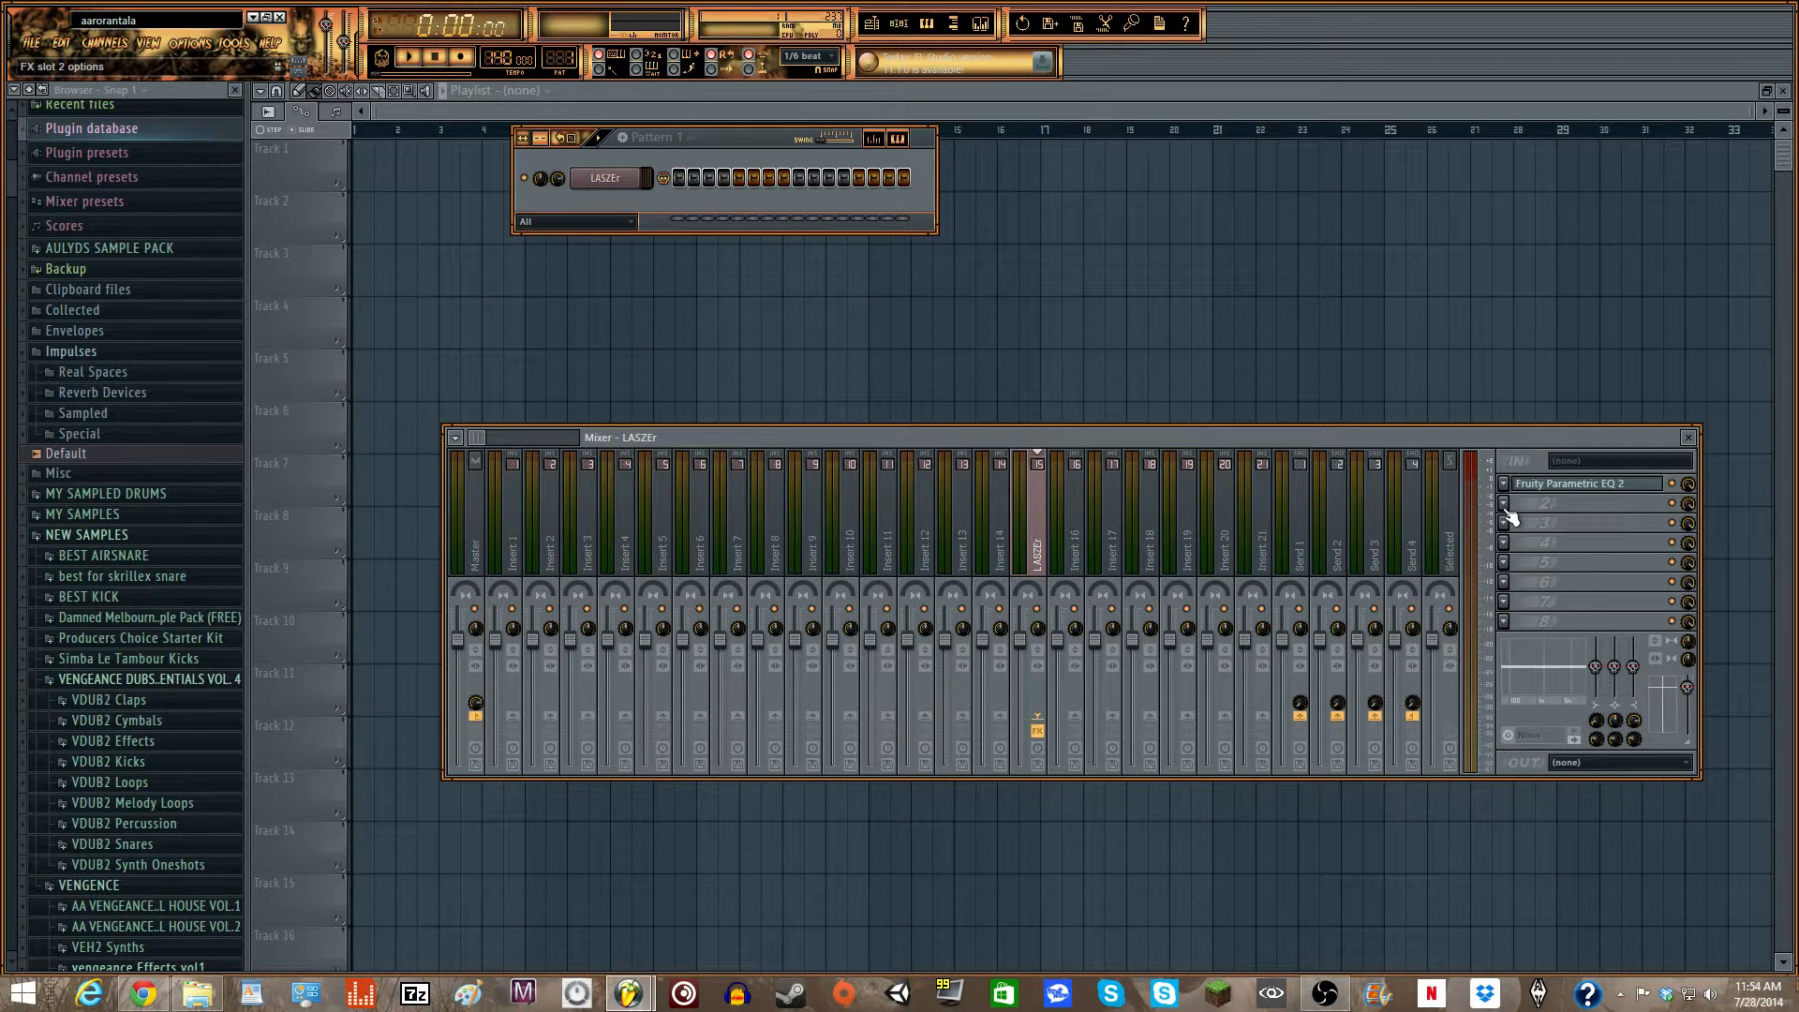
# - Add a second Fruity Parametric EQ 2 in slot 2, cutting the lows with band 1, slightly lowering band 4 and raising band 6
pyautogui.click(1505, 507)
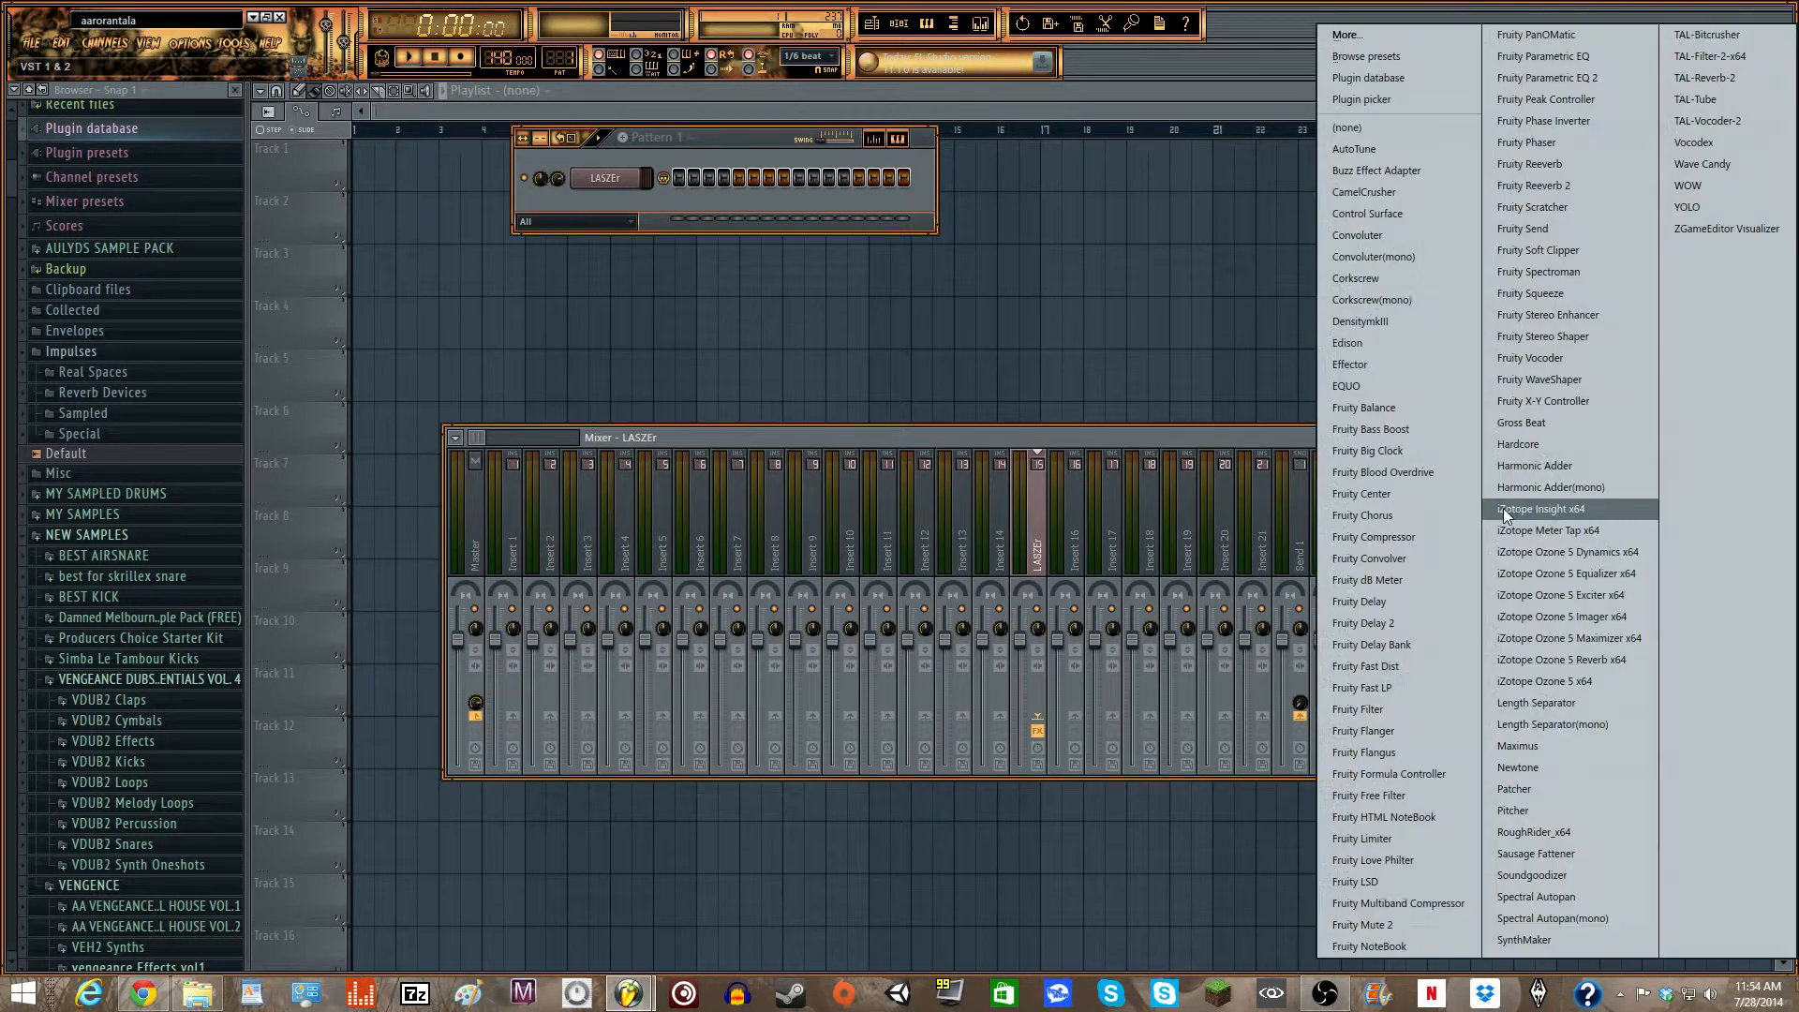
pyautogui.click(1569, 79)
pyautogui.moveTo(402, 409); pyautogui.dragTo(439, 488)
pyautogui.moveTo(526, 409); pyautogui.dragTo(488, 421)
pyautogui.moveTo(609, 409); pyautogui.dragTo(687, 414)
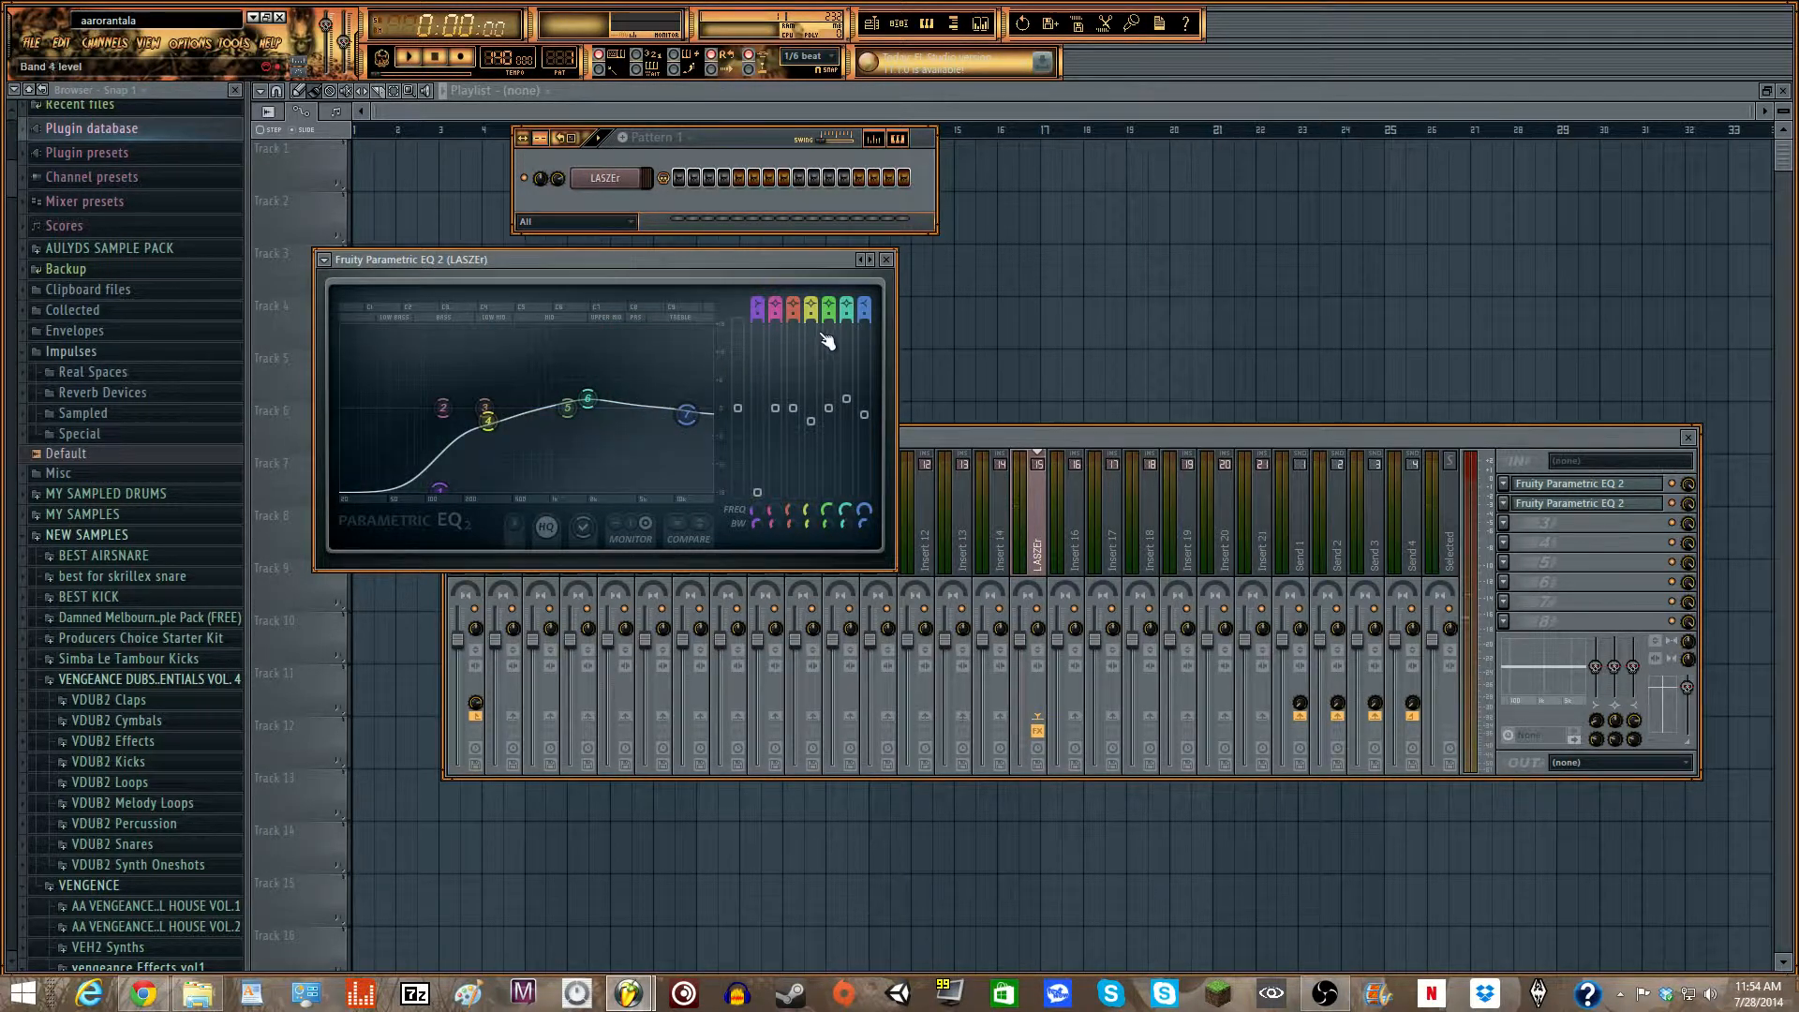
pyautogui.click(886, 260)
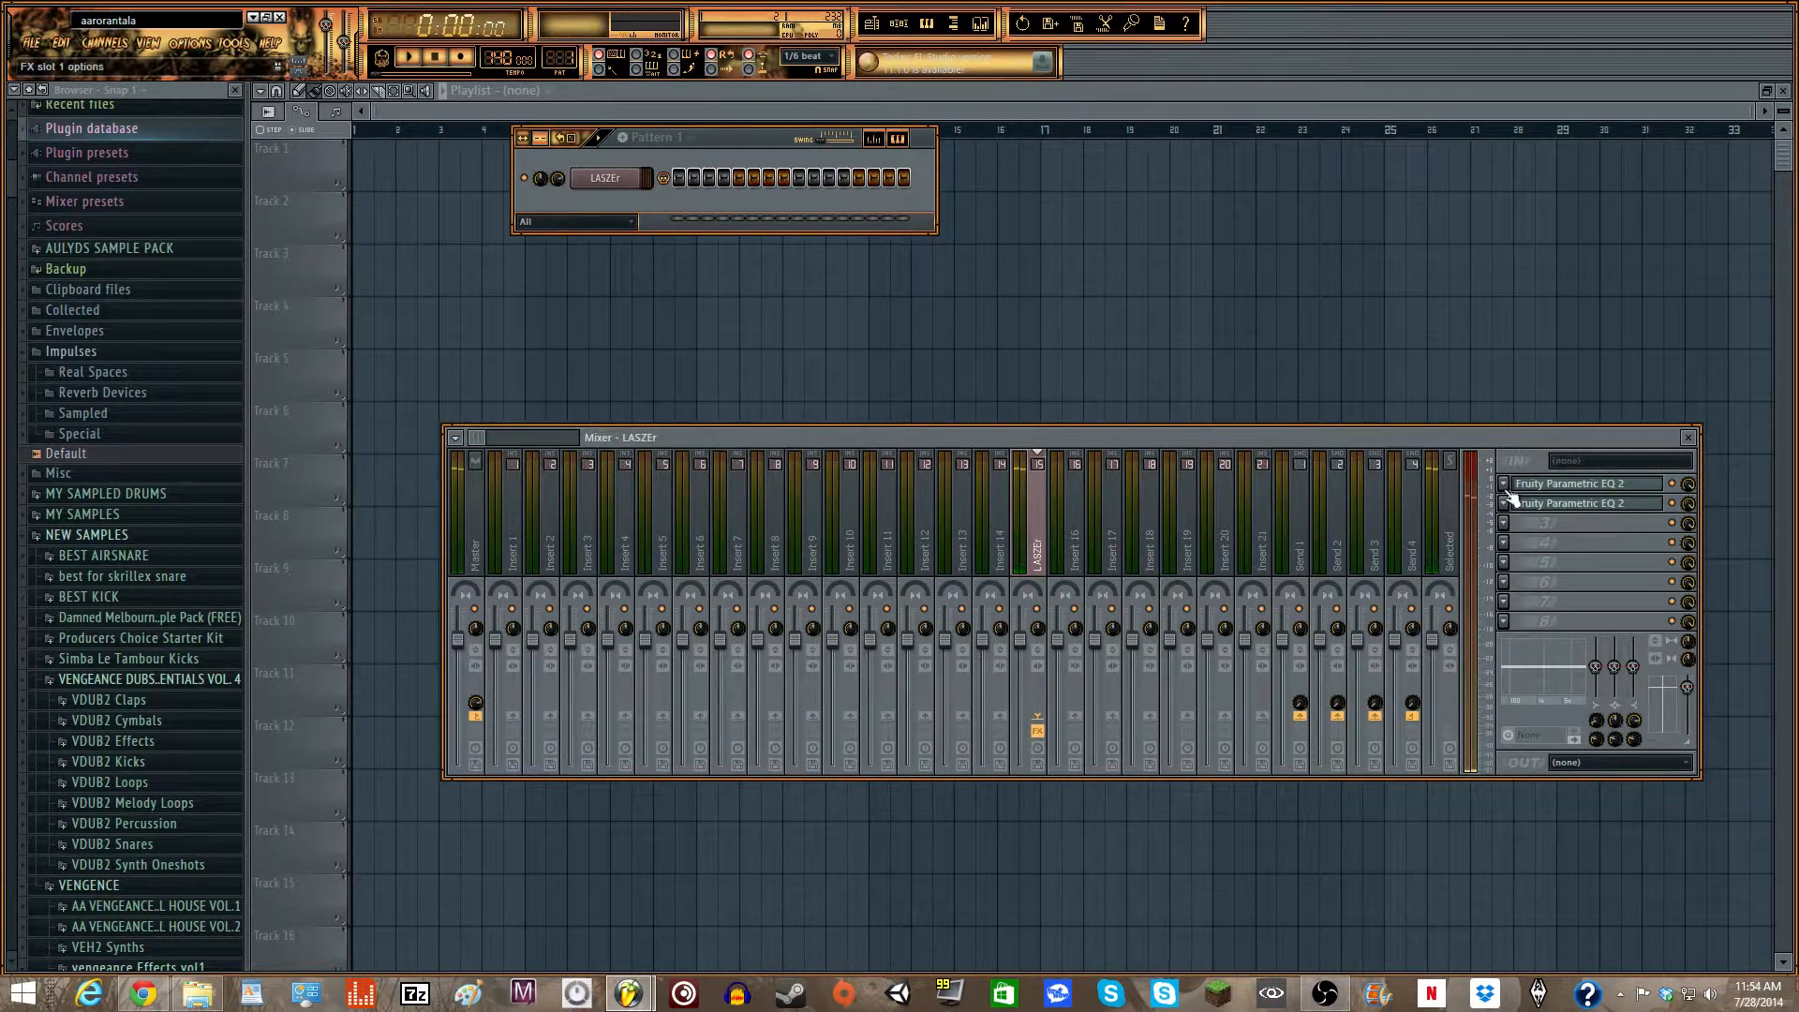
# - Add Fruity Limiter to the LASZEr track's third effect slot and reset its gain
pyautogui.click(1510, 523)
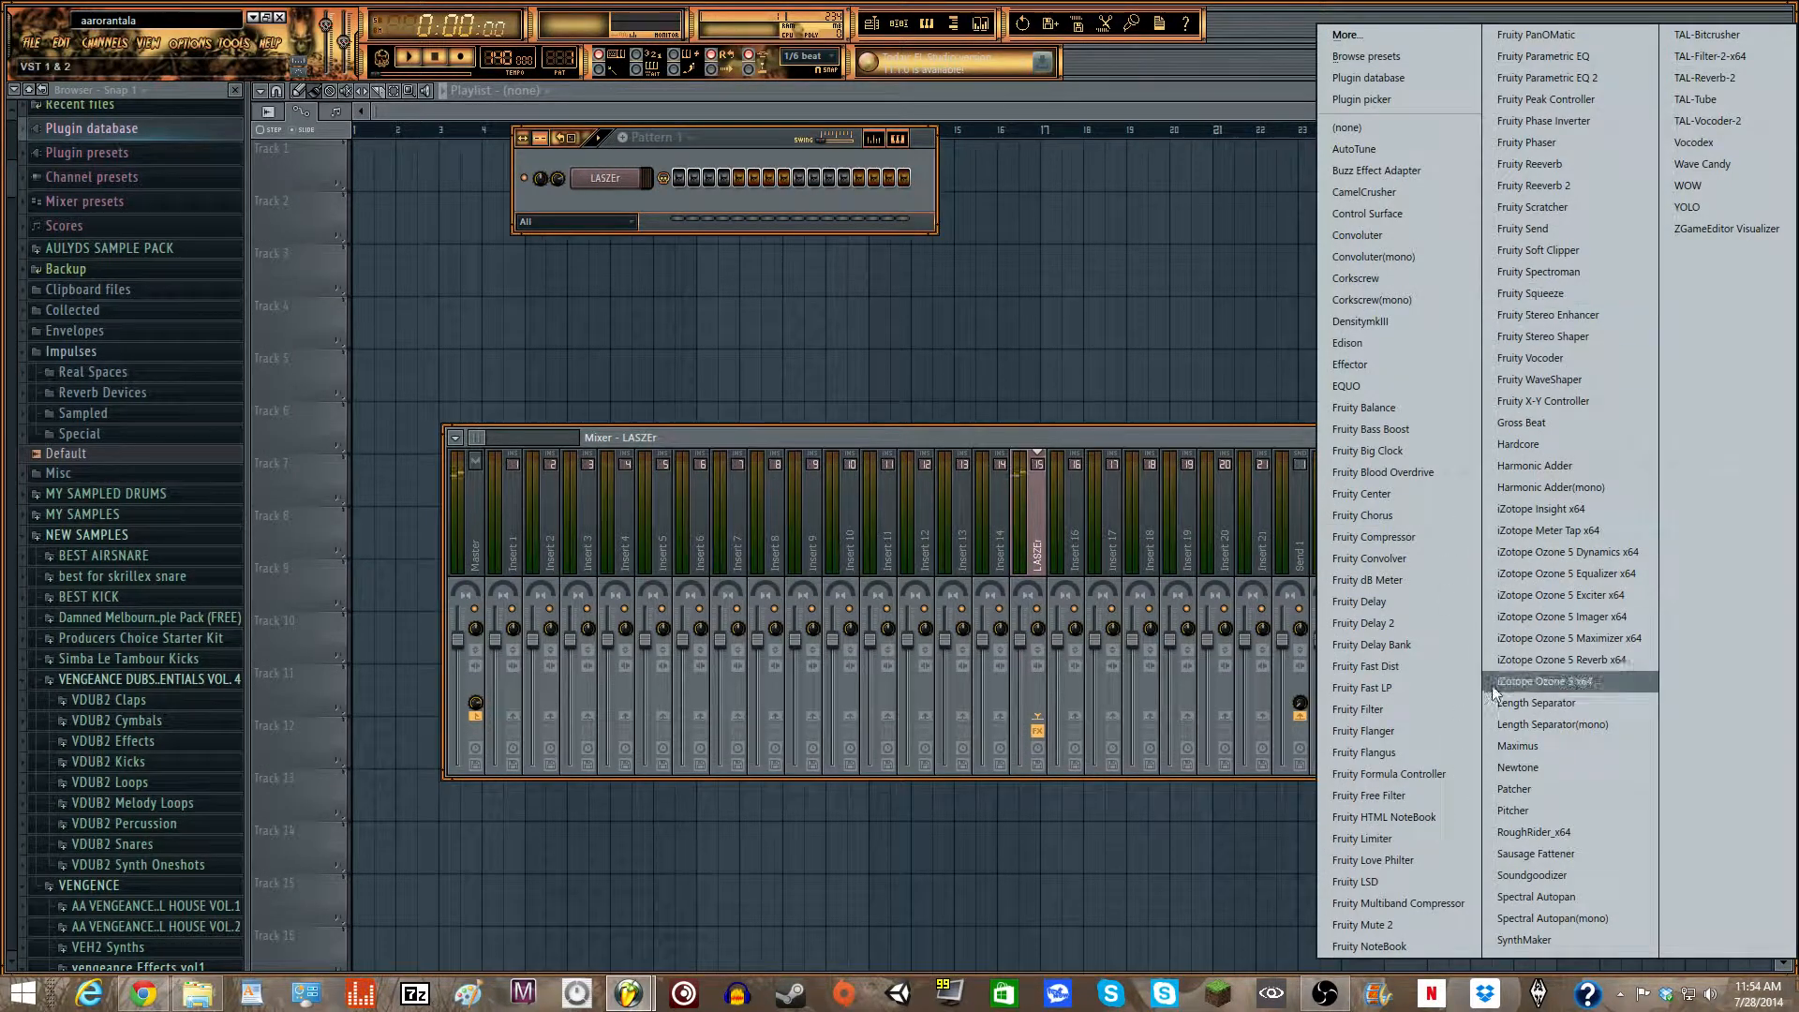
pyautogui.click(1387, 837)
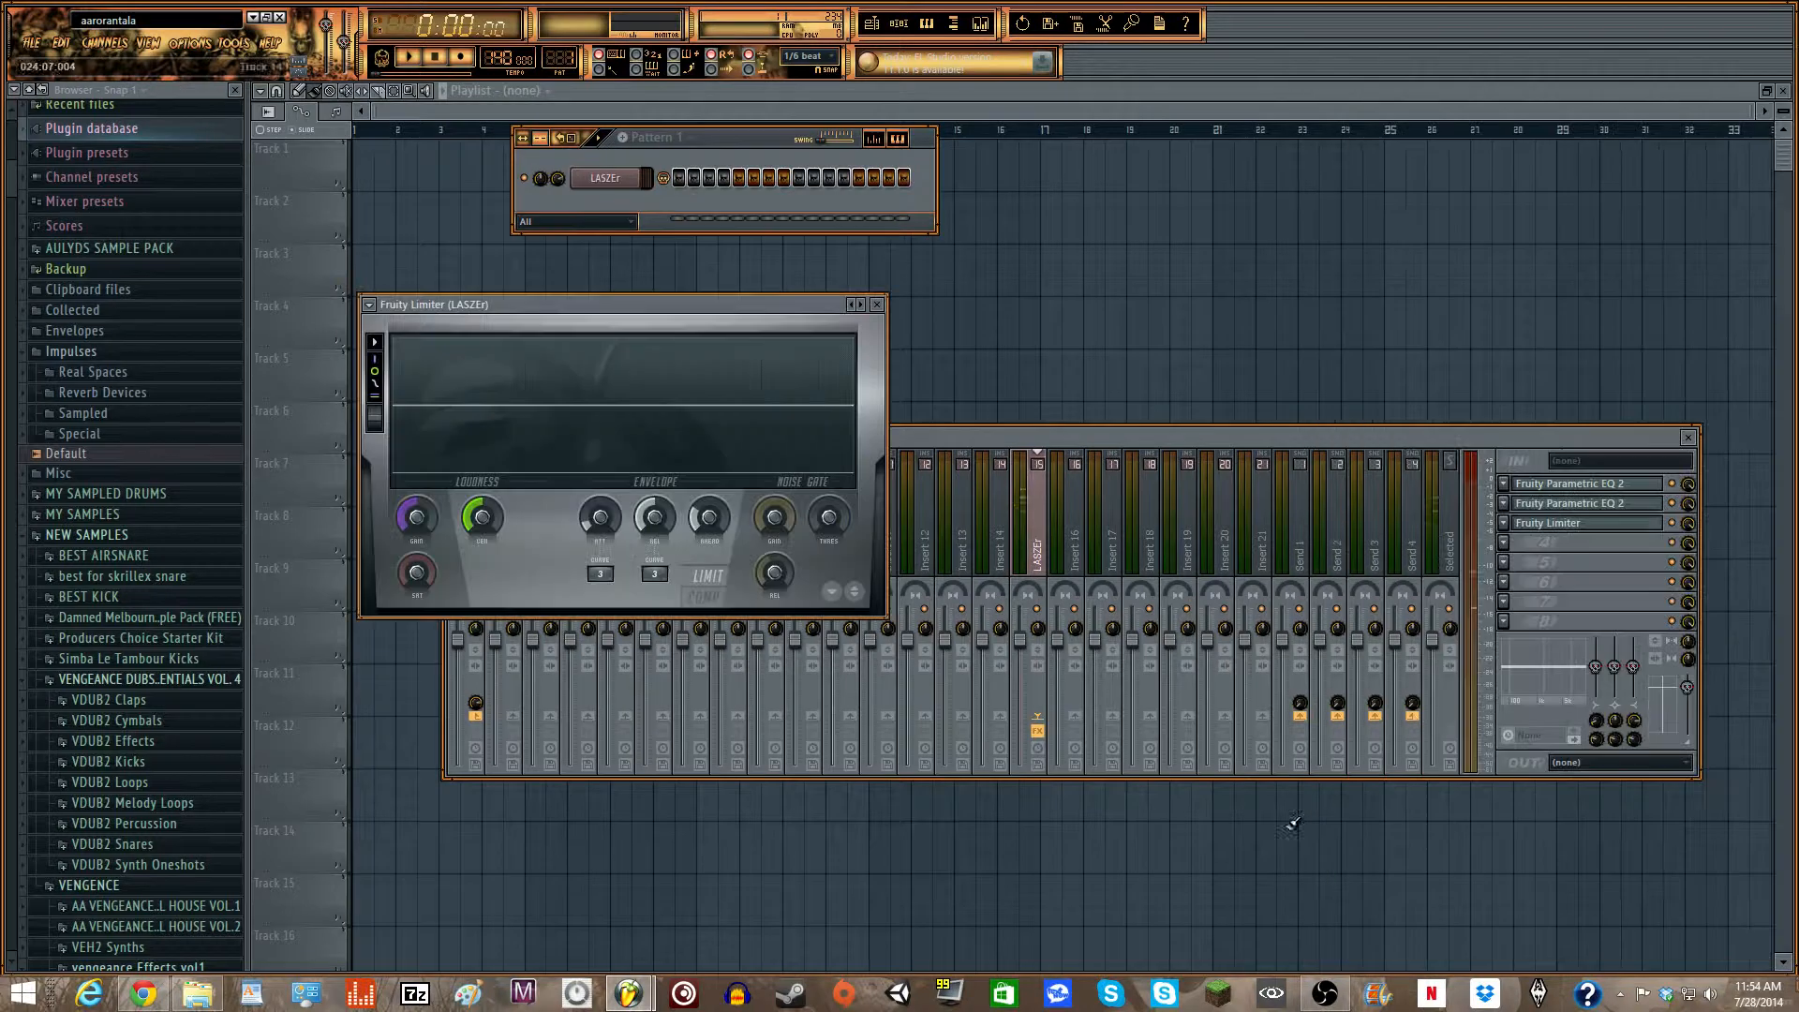
pyautogui.rightClick(452, 525)
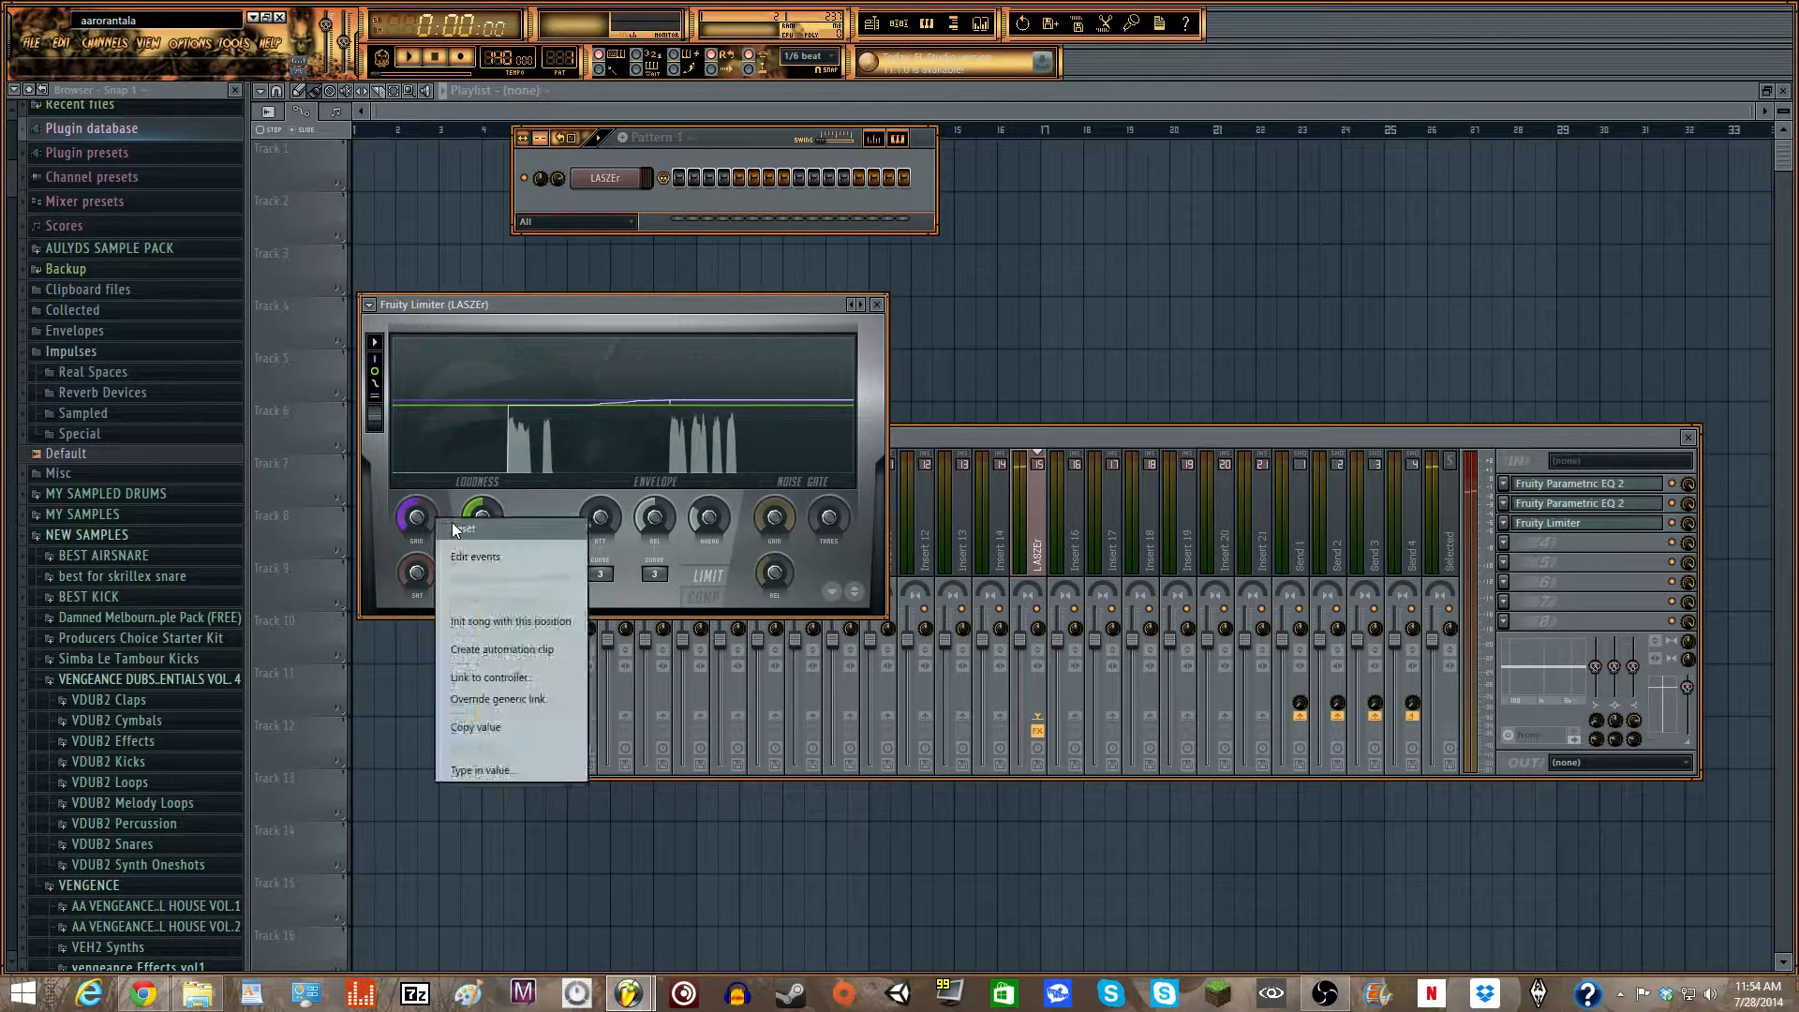
pyautogui.click(454, 529)
# - Switch the Fruity Limiter in slot 3 to compressor mode, lower its threshold, and adjust the ratio, knee and release time
pyautogui.click(716, 600)
pyautogui.moveTo(485, 527); pyautogui.dragTo(534, 504)
pyautogui.moveTo(514, 569); pyautogui.dragTo(514, 532)
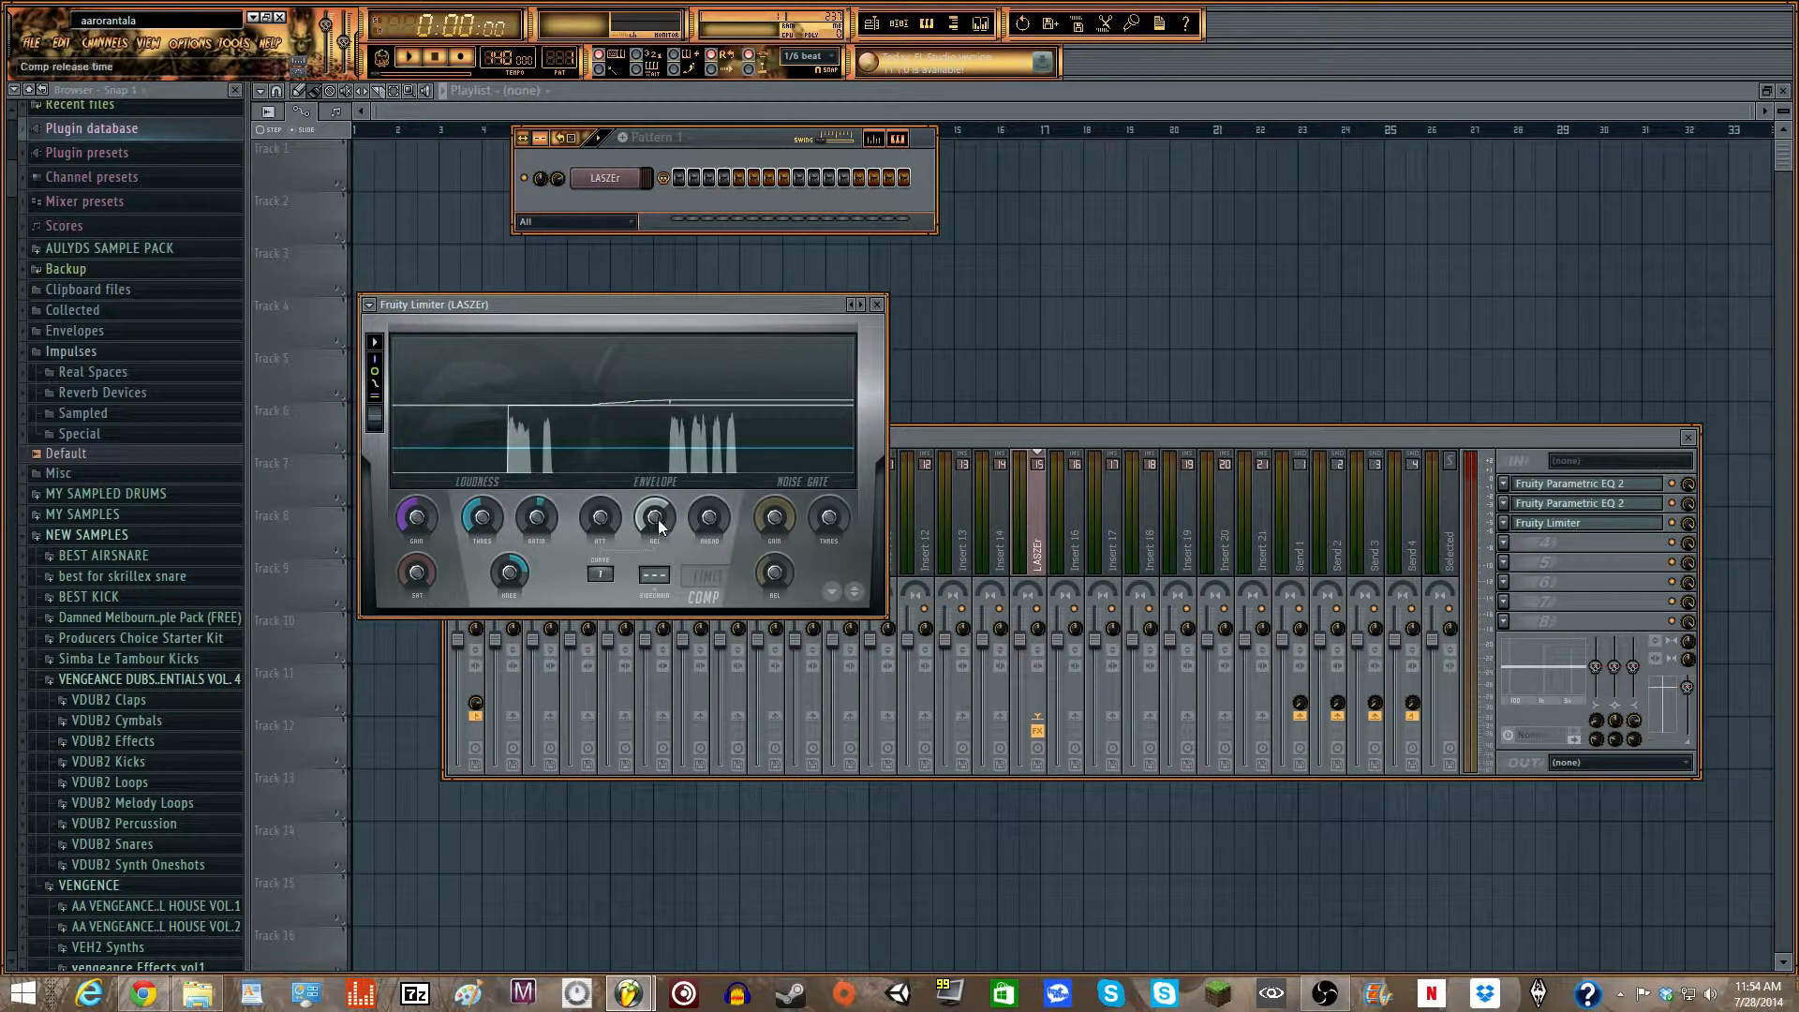
pyautogui.moveTo(656, 521); pyautogui.dragTo(656, 515)
pyautogui.moveTo(678, 298); pyautogui.dragTo(726, 306)
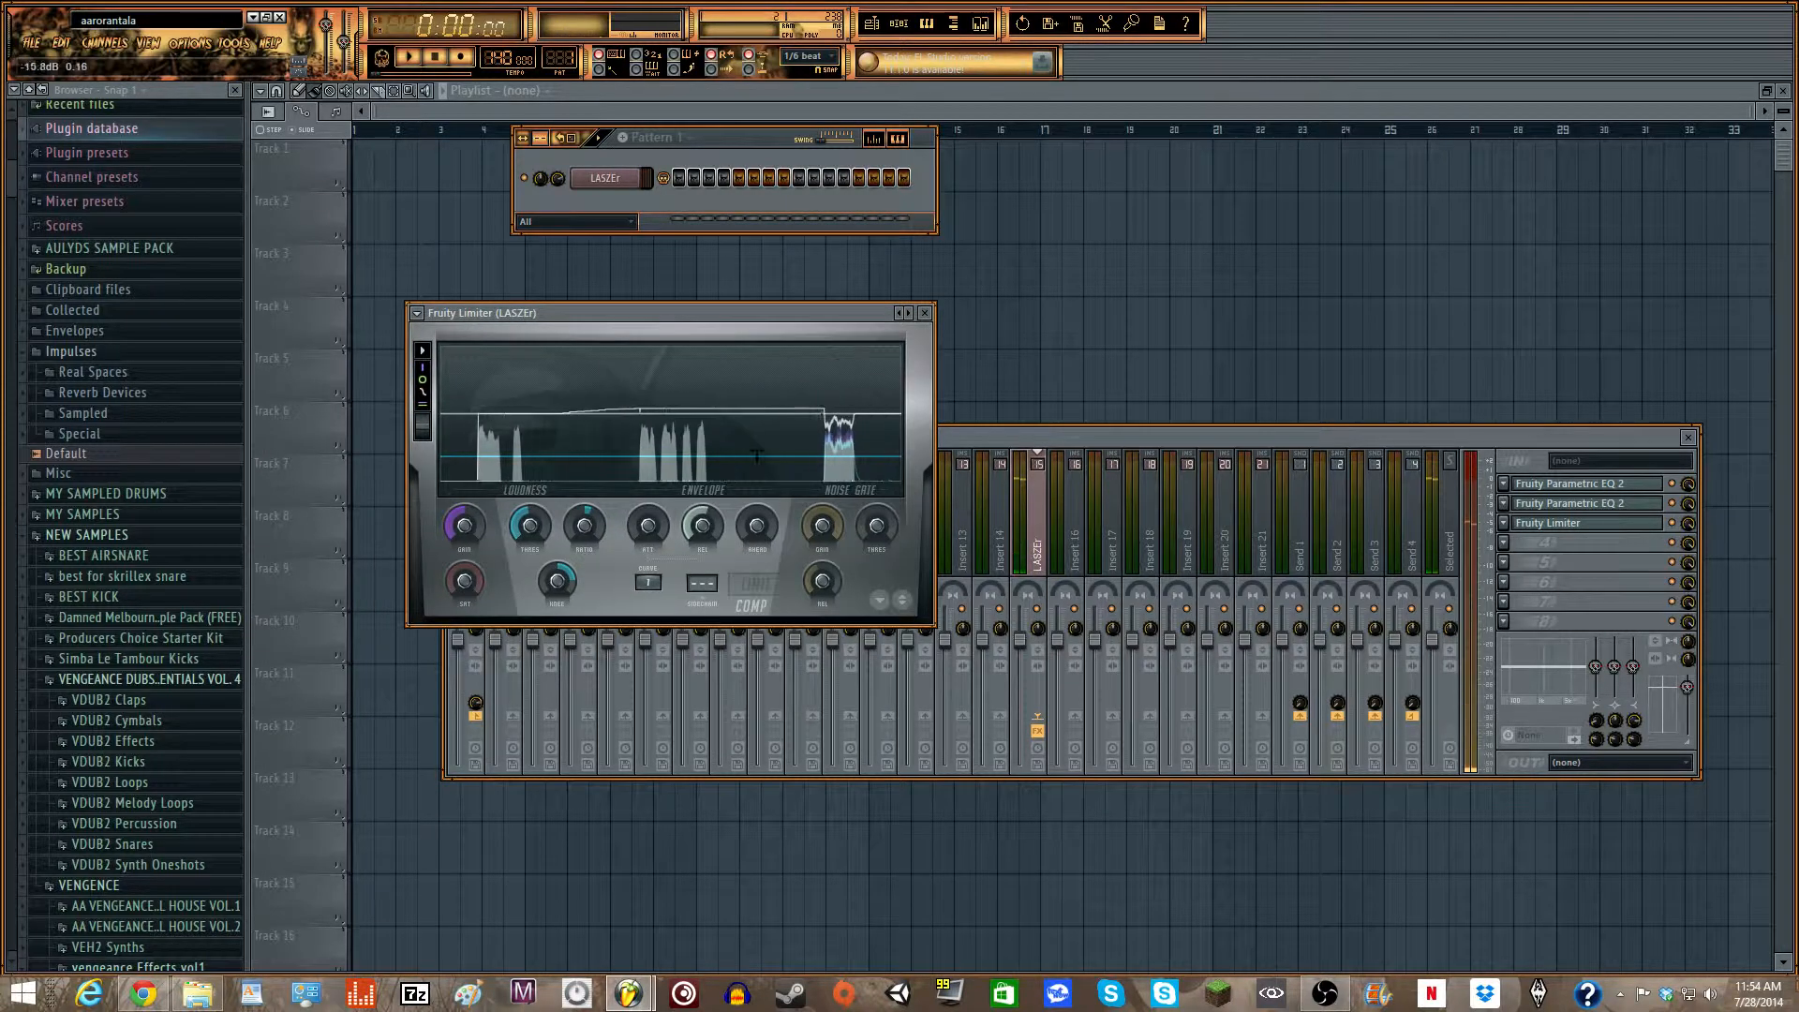
# - Add a second Fruity Limiter to the LASZEr track's fourth effect slot and close both limiter windows
pyautogui.click(1504, 543)
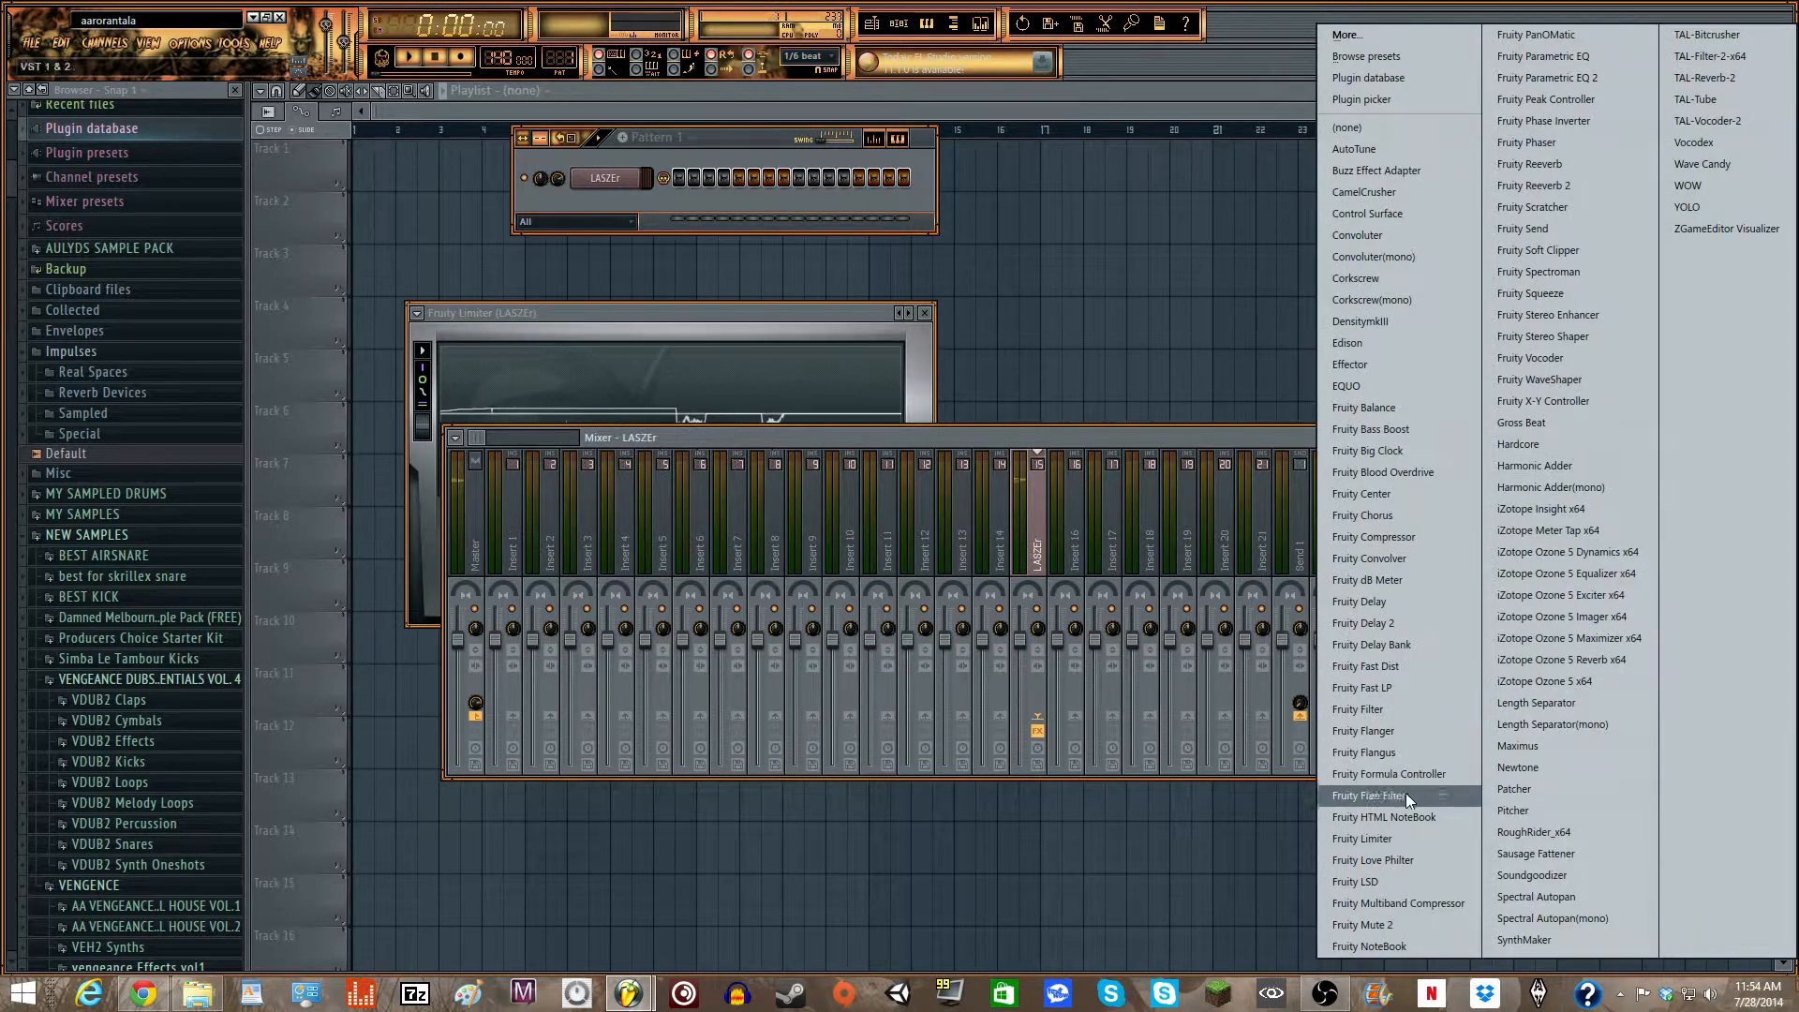
pyautogui.click(1387, 839)
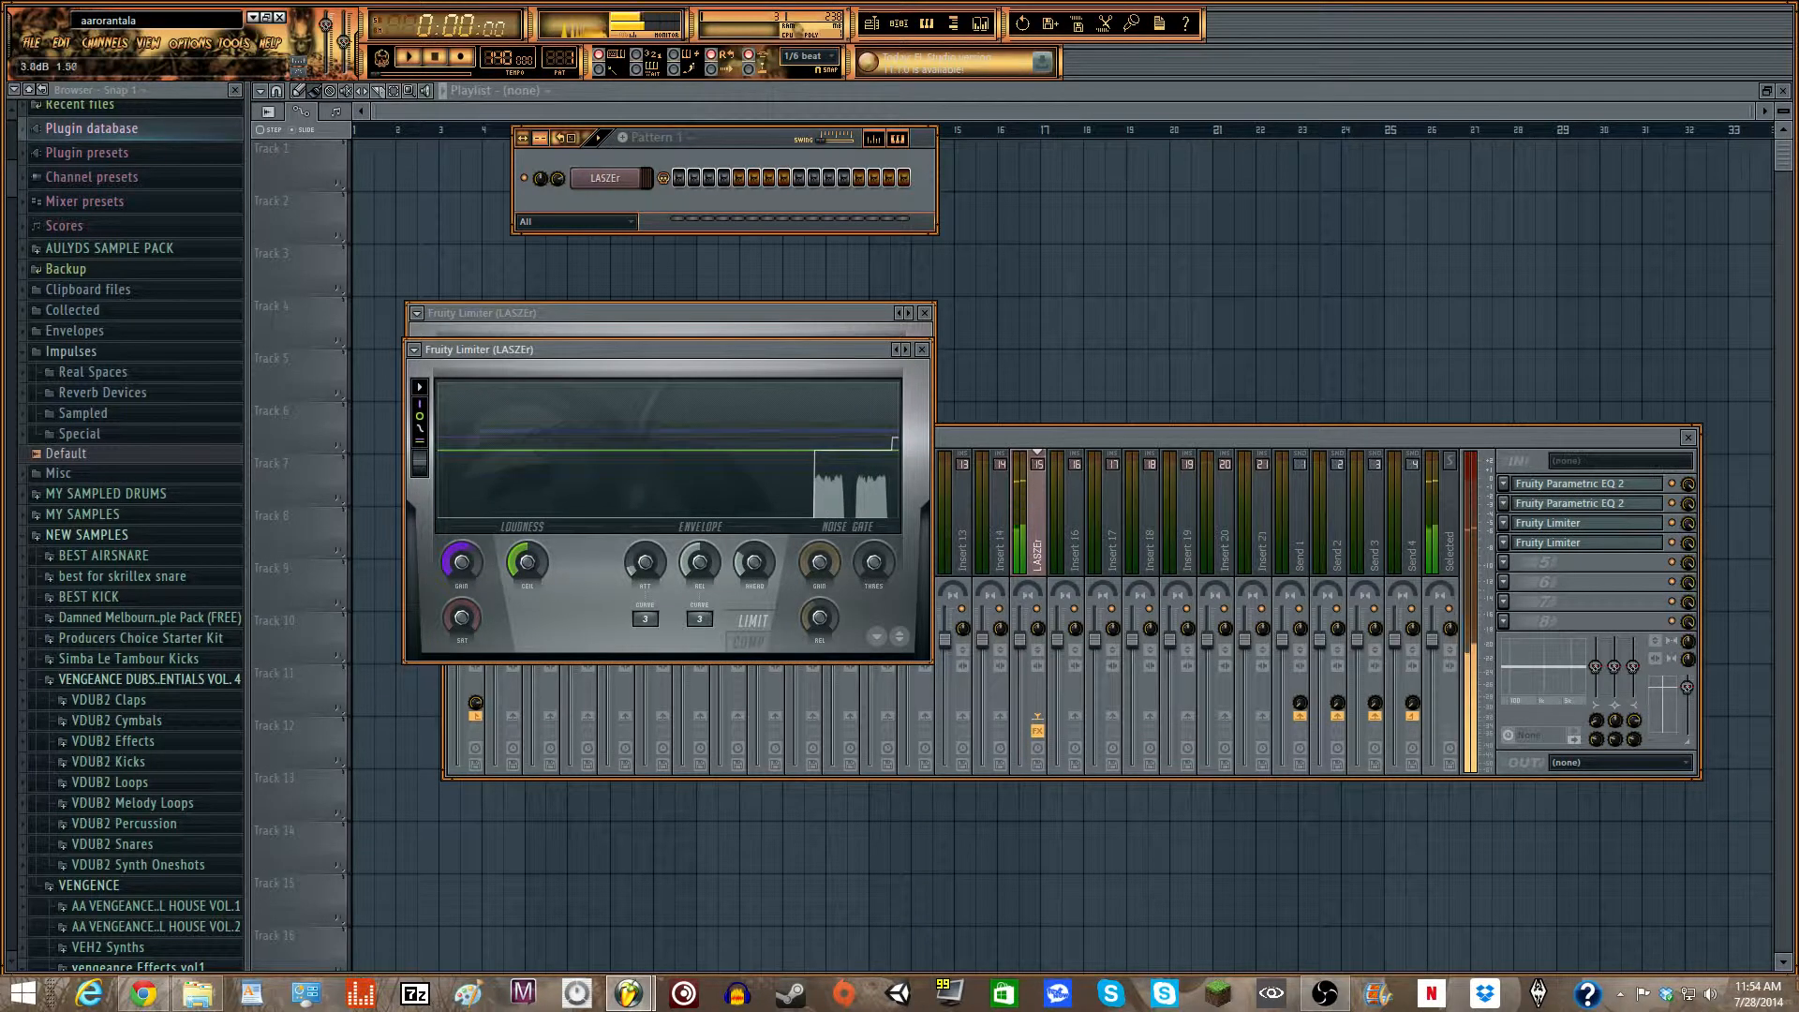
pyautogui.click(921, 350)
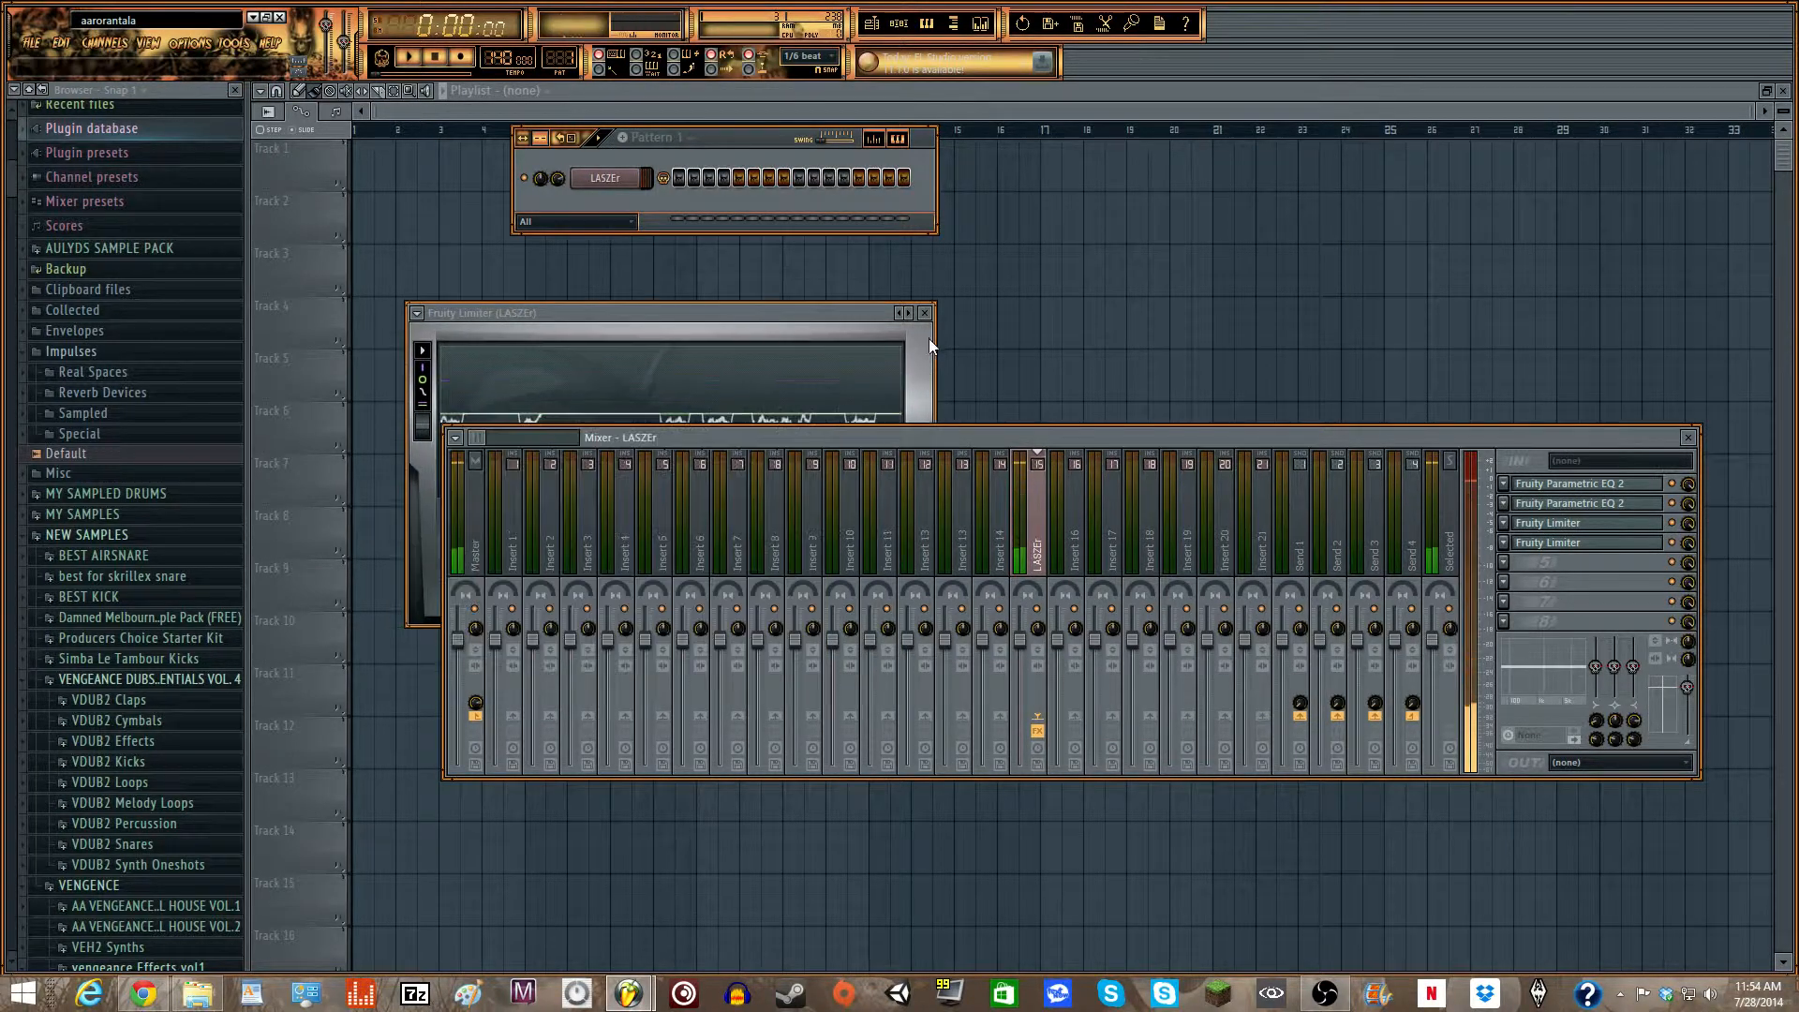
pyautogui.click(924, 313)
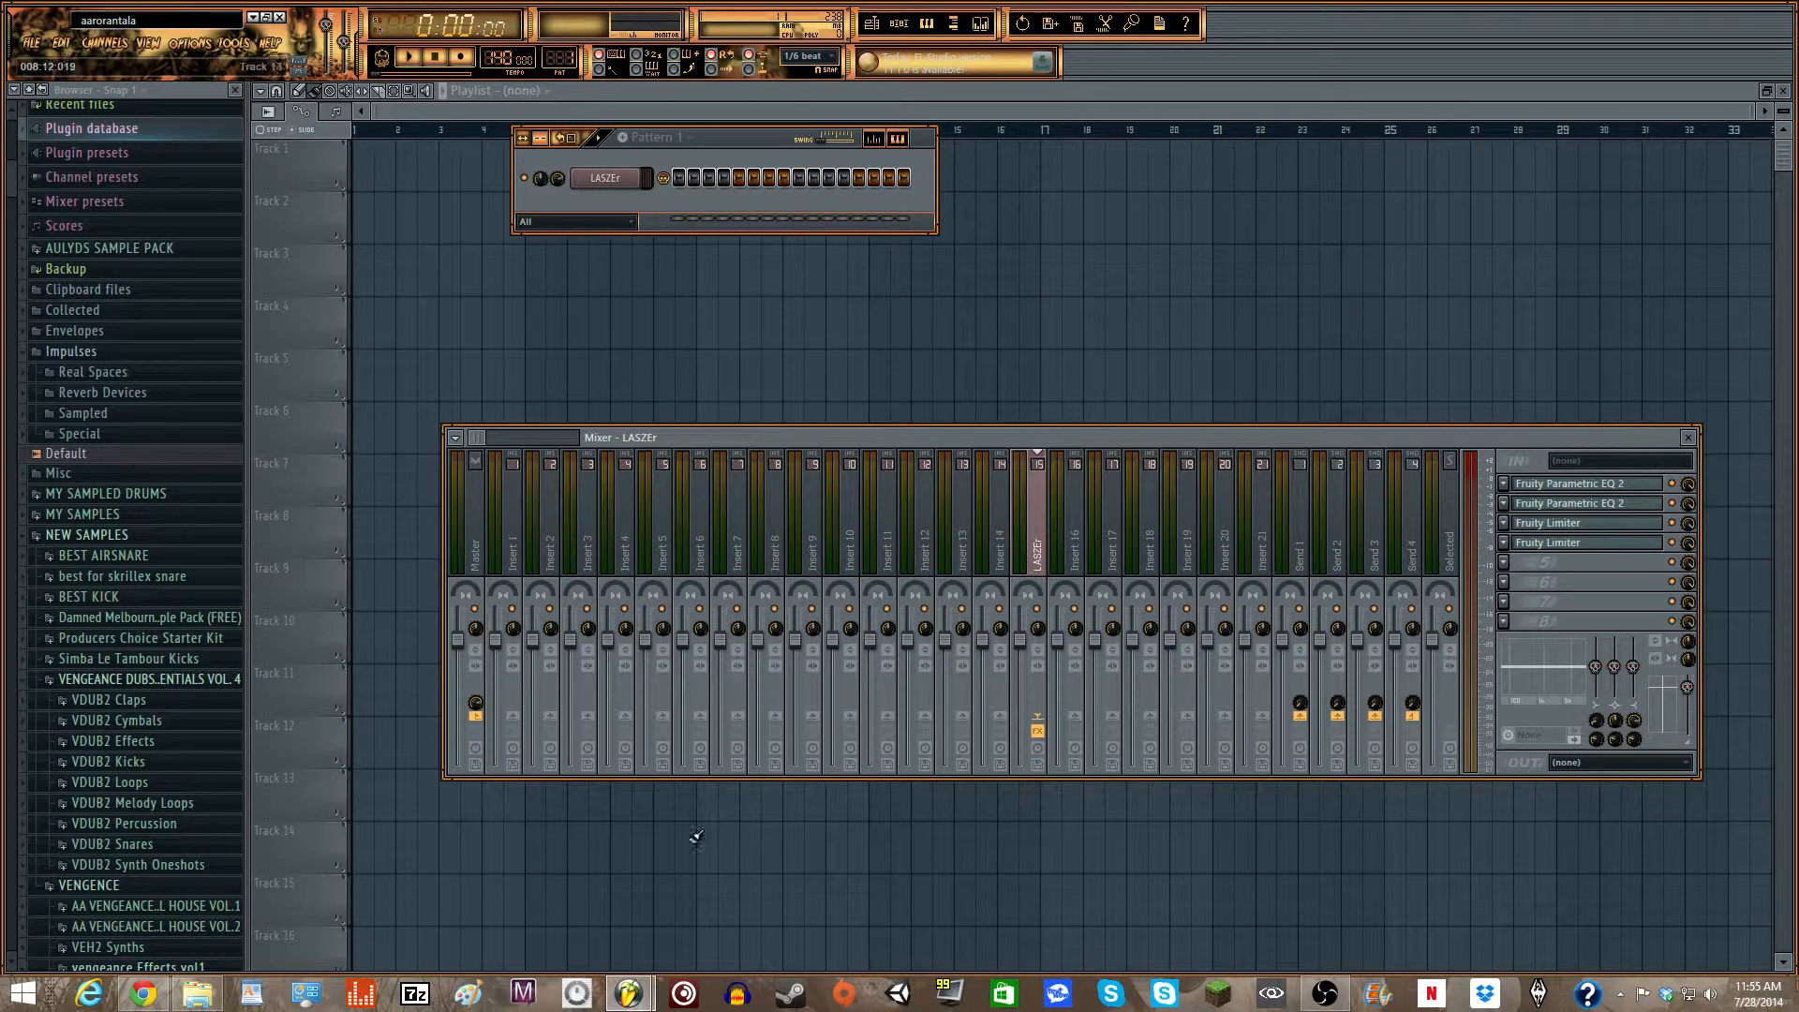
pyautogui.moveTo(142, 992)
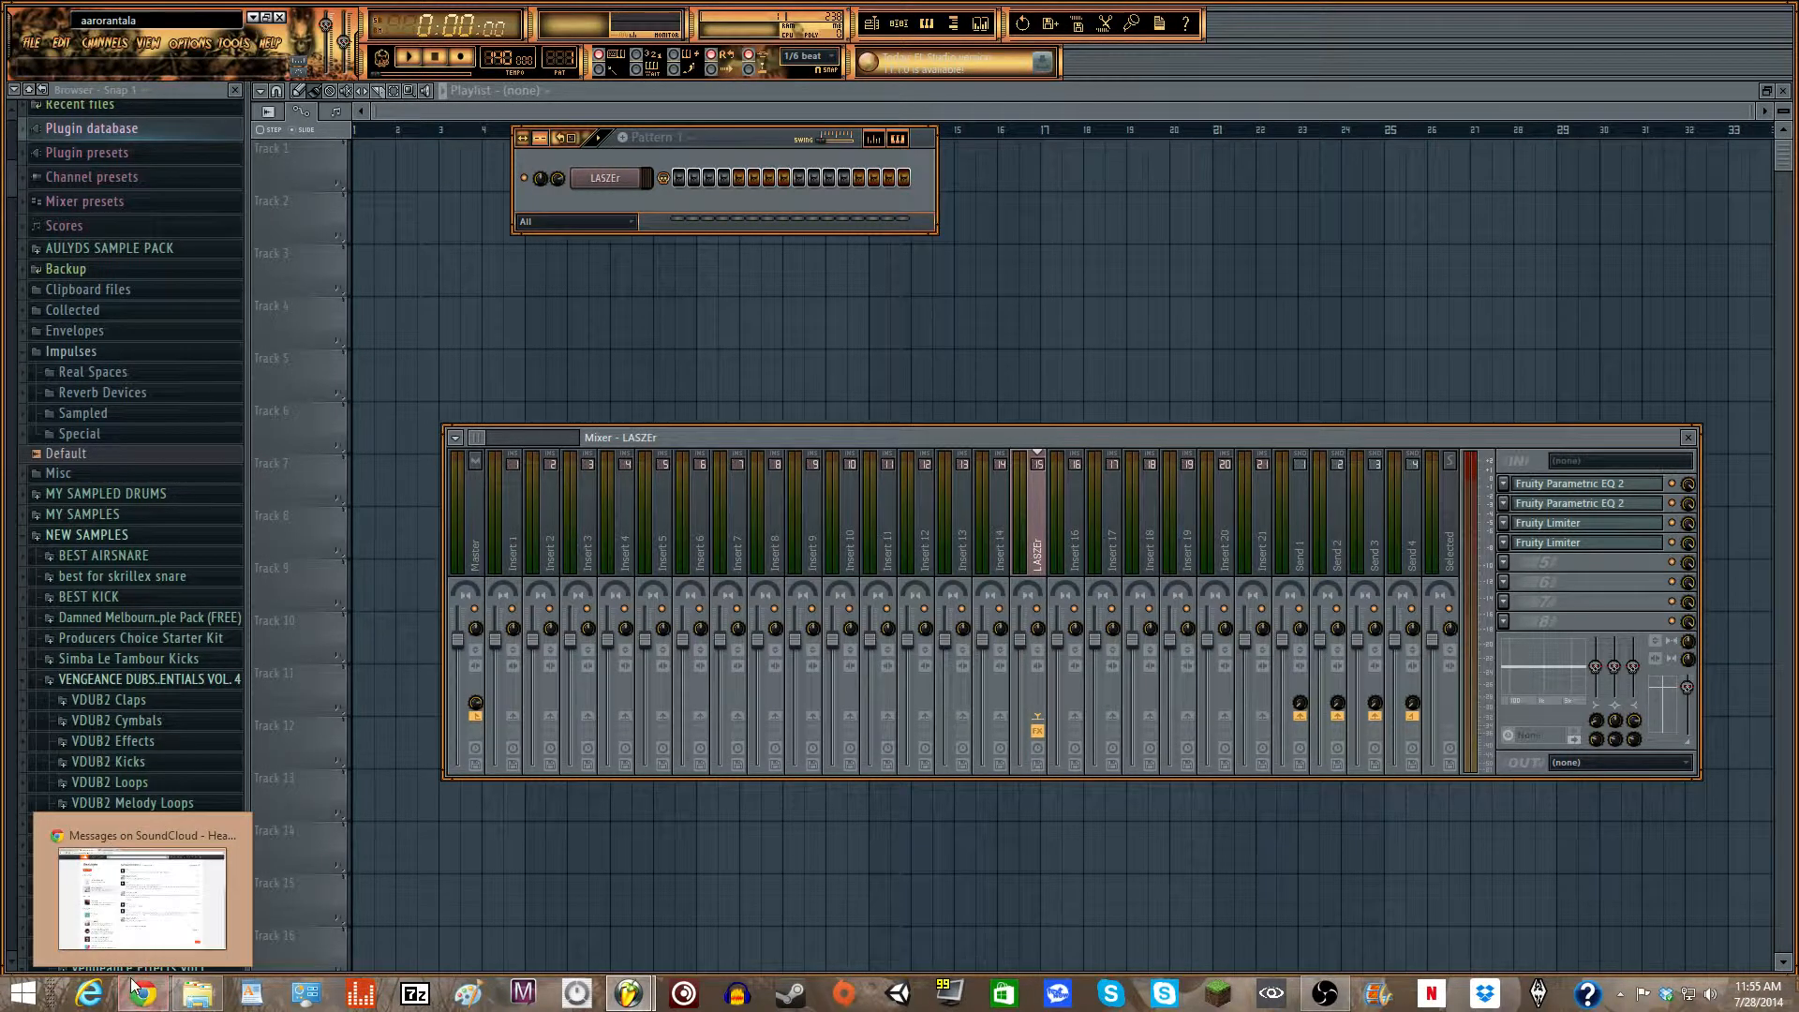